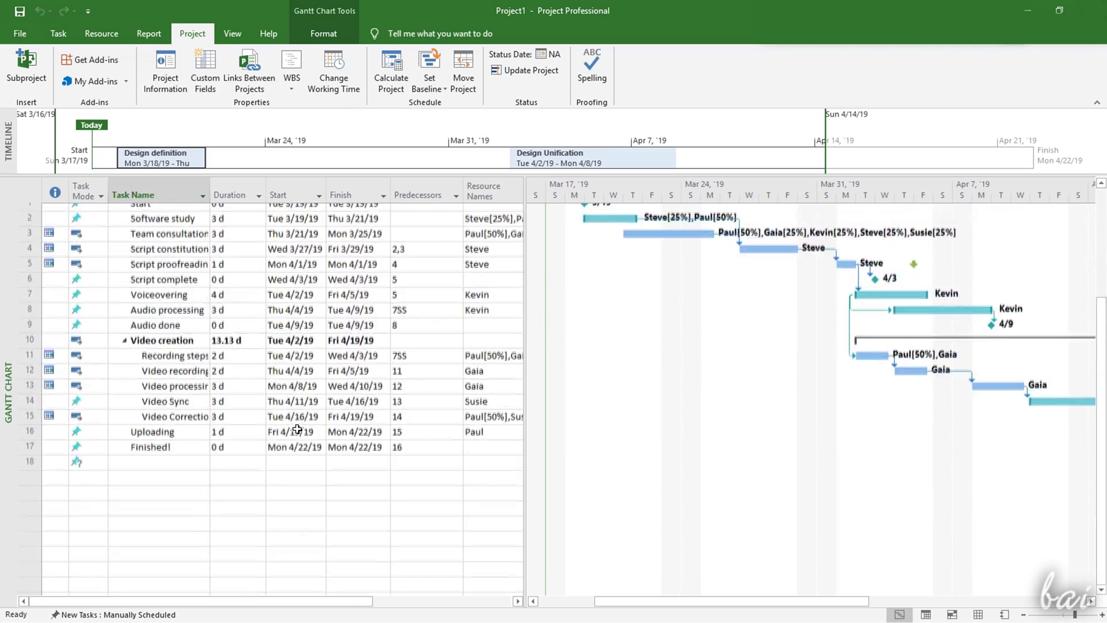
scroll(297, 429, up, 3)
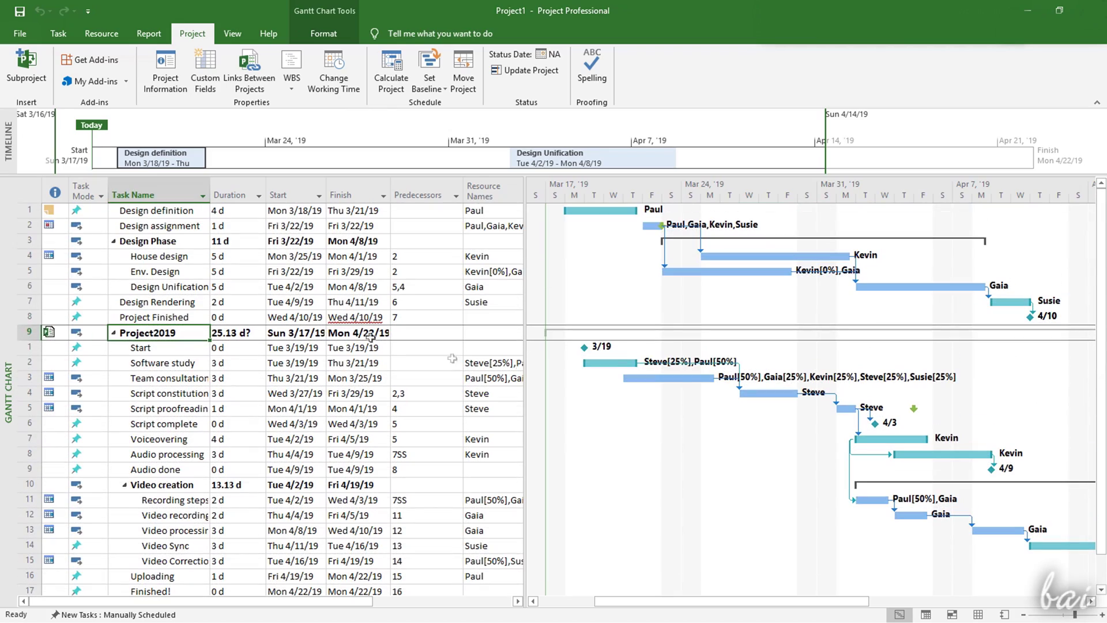
Collapse the Project2019 subproject to its summary row and select the blank row below it
click(114, 333)
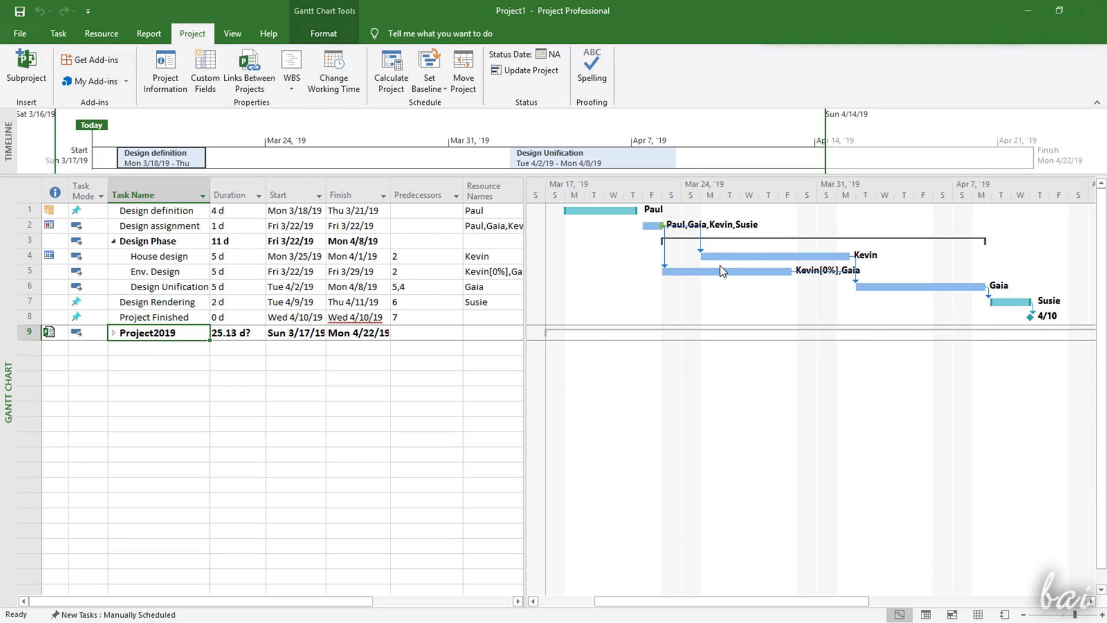
click(365, 362)
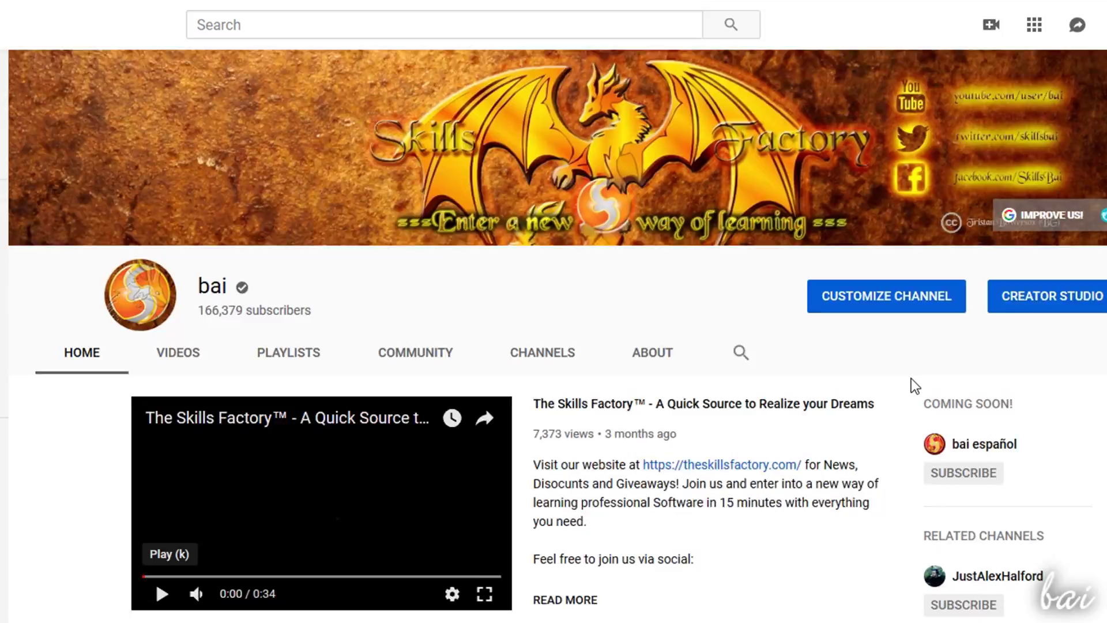
Scroll down The Skills Factory website past the Latest News and Discounts posts
scroll(911, 376, down, 10)
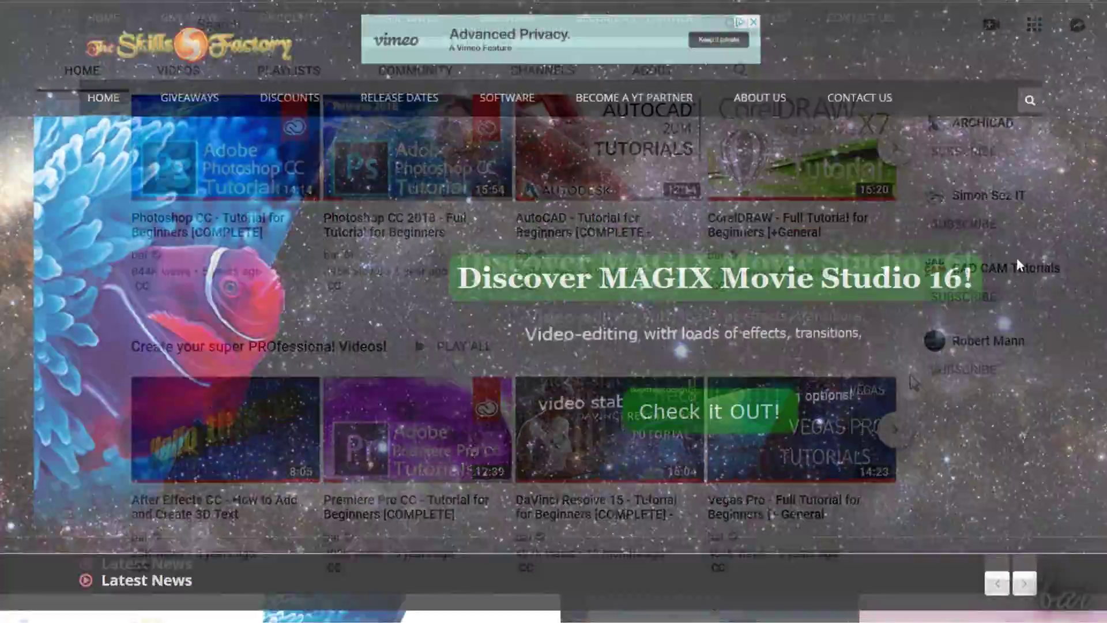
scroll(1015, 257, down, 9)
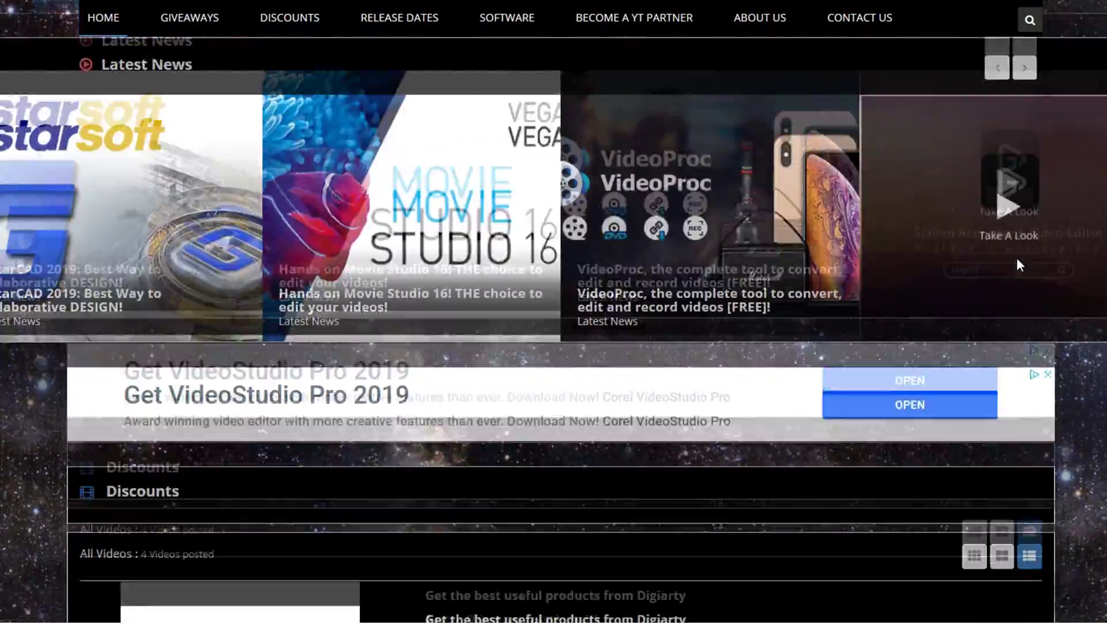
scroll(1016, 257, down, 12)
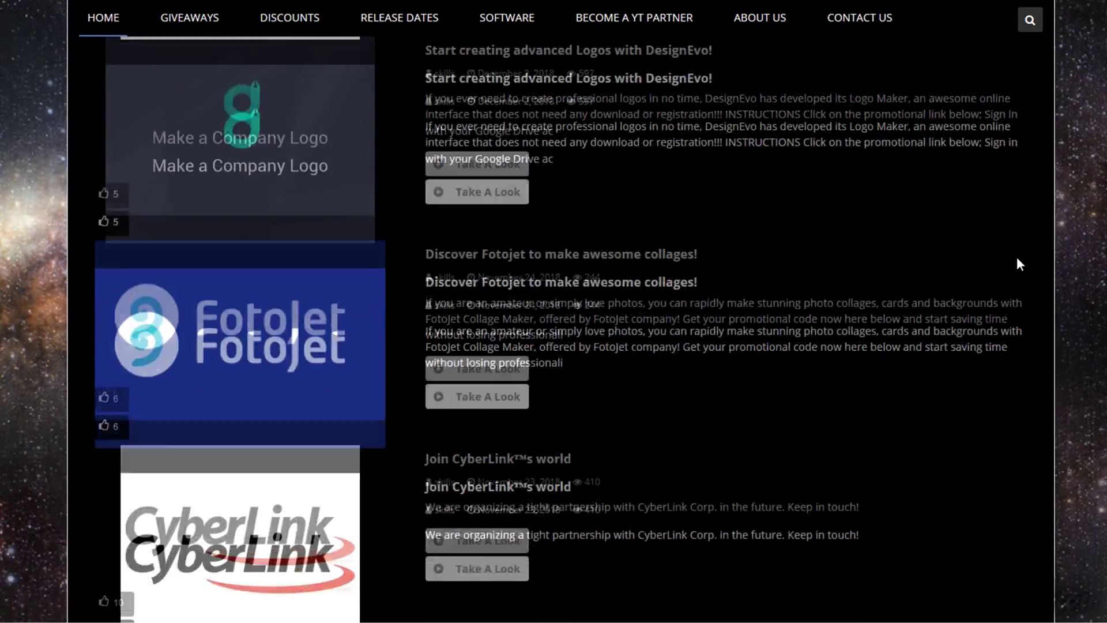
scroll(1015, 257, down, 7)
scroll(1015, 254, up, 3)
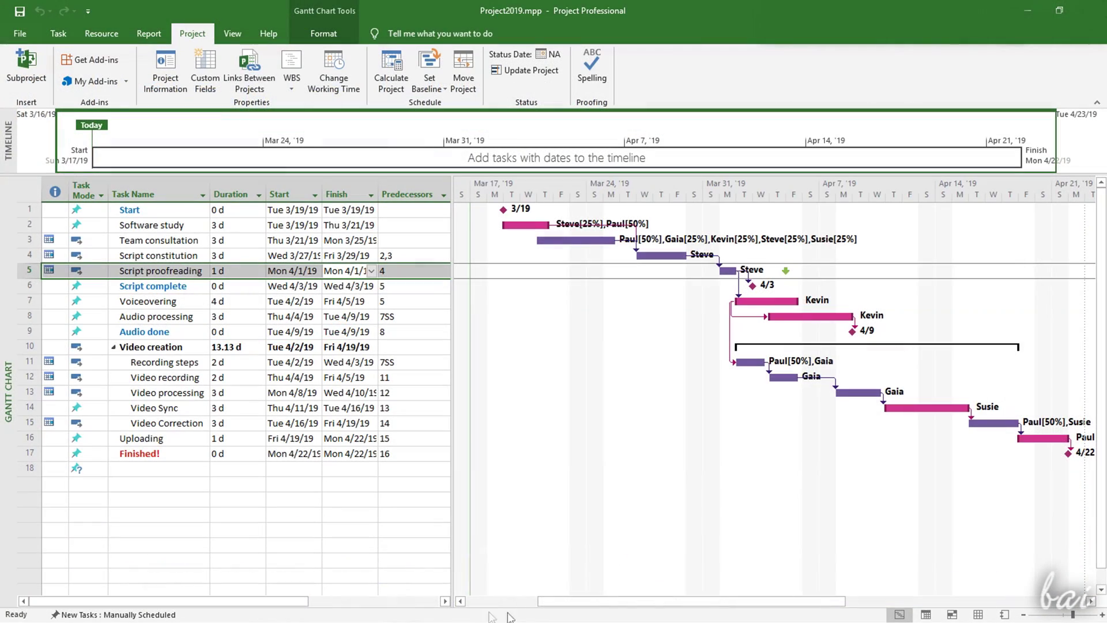
drag(570, 600, 552, 472)
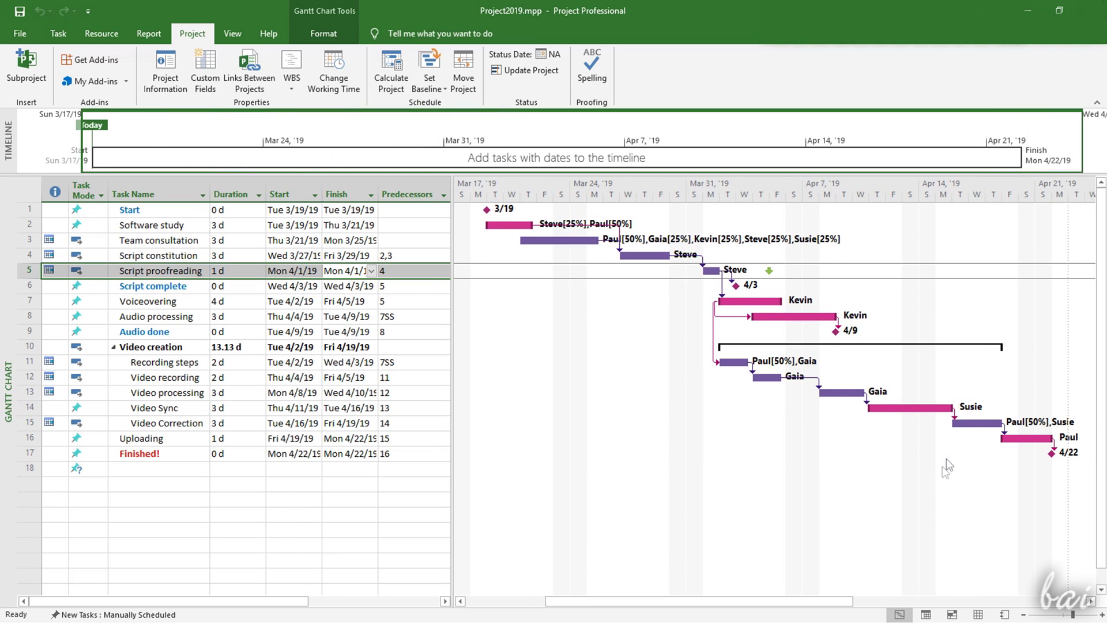
View Project2019's work in Task Usage, then lay out resource assignments in Team Planner
click(925, 614)
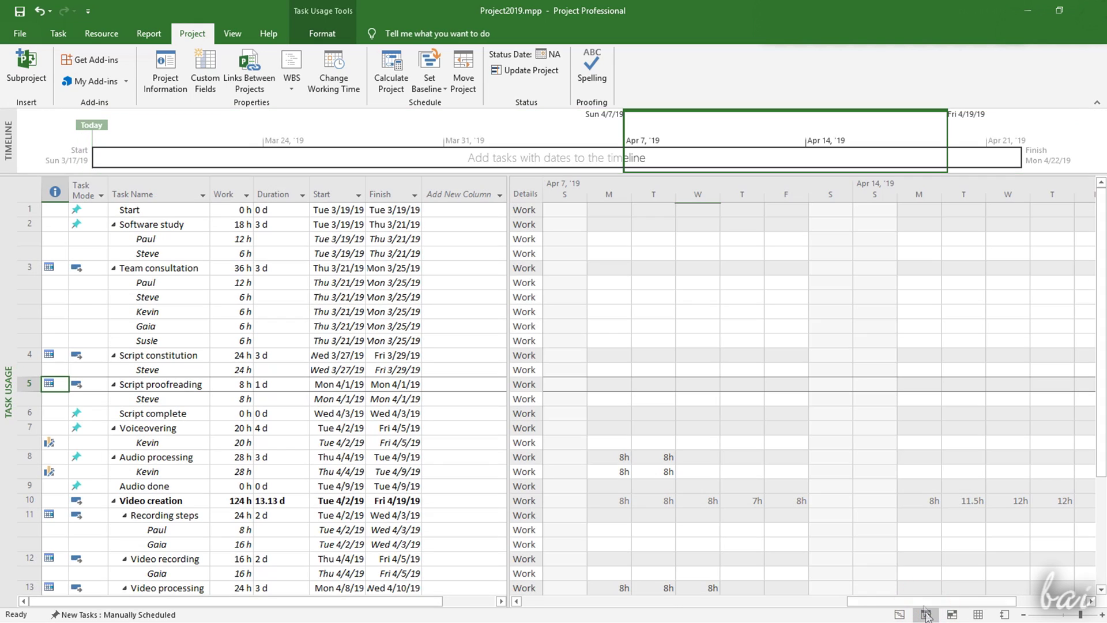
scroll(685, 331, down, 4)
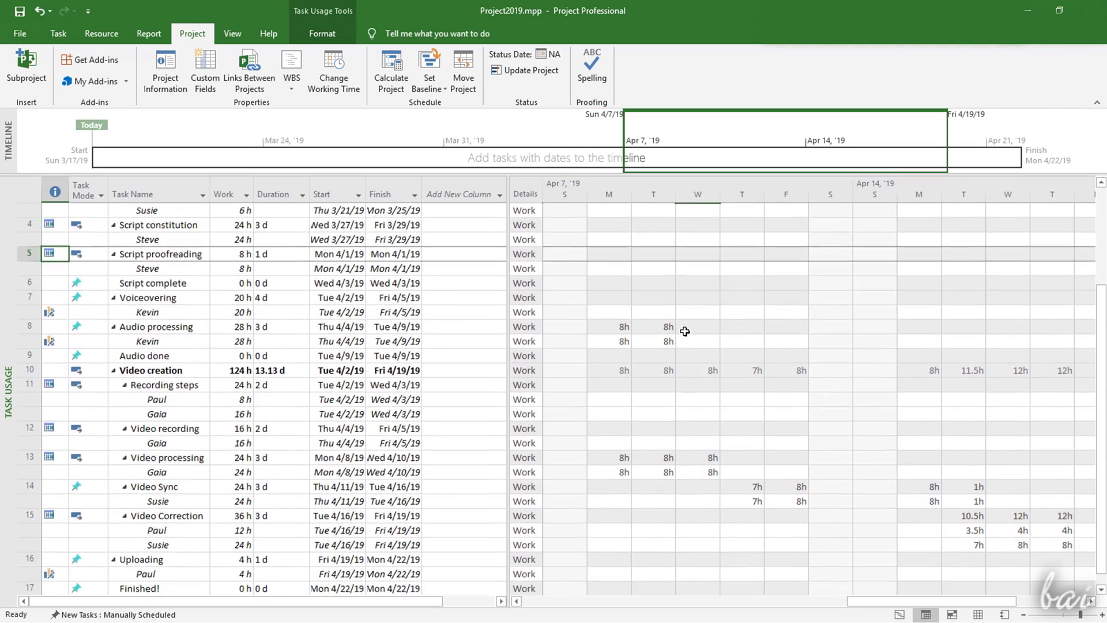
drag(876, 599, 937, 611)
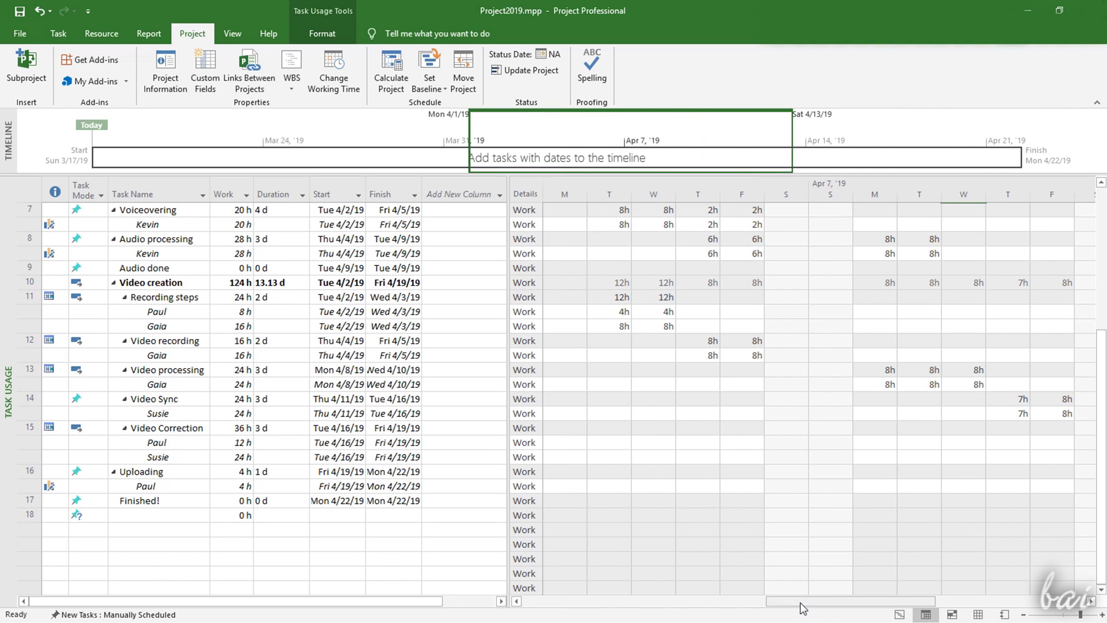
click(951, 614)
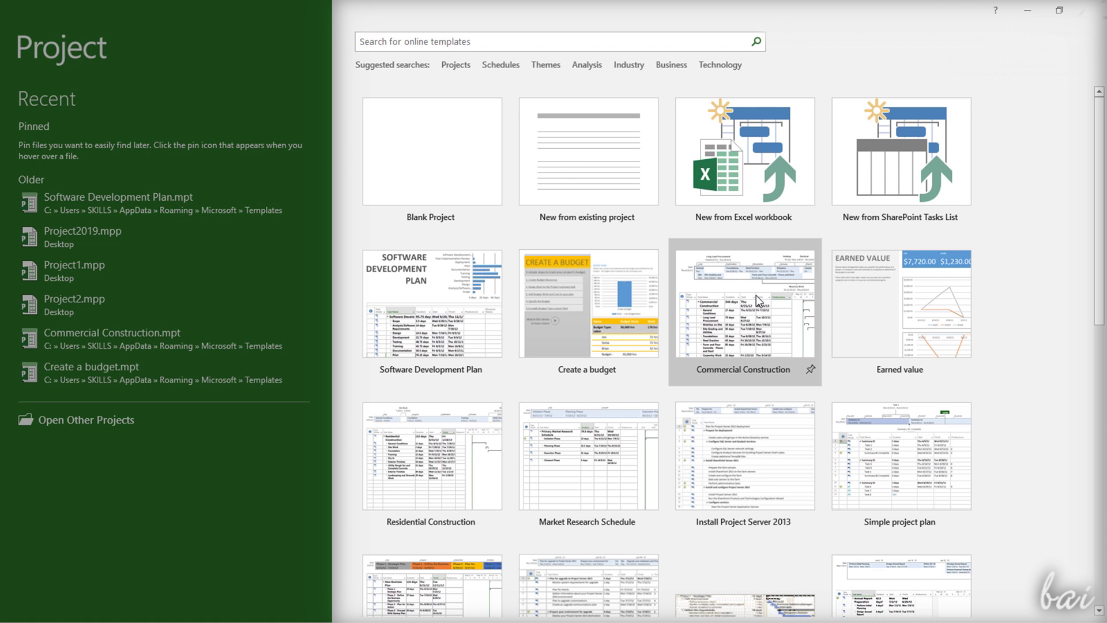
Create a new project from the Blank Project template
scroll(756, 295, down, 1)
scroll(755, 295, down, 12)
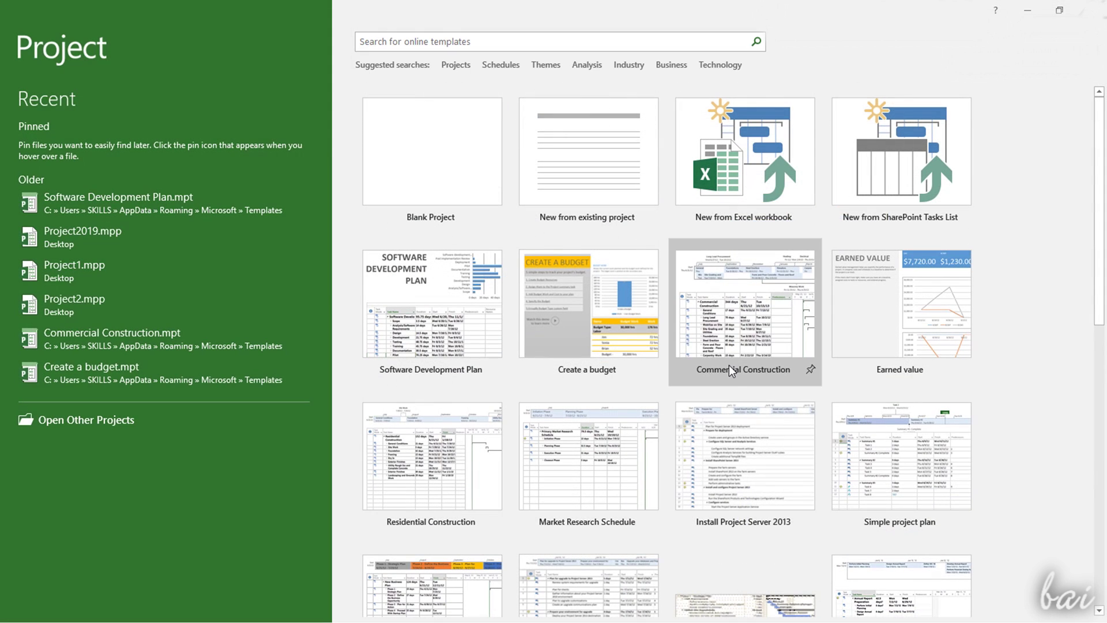
click(436, 175)
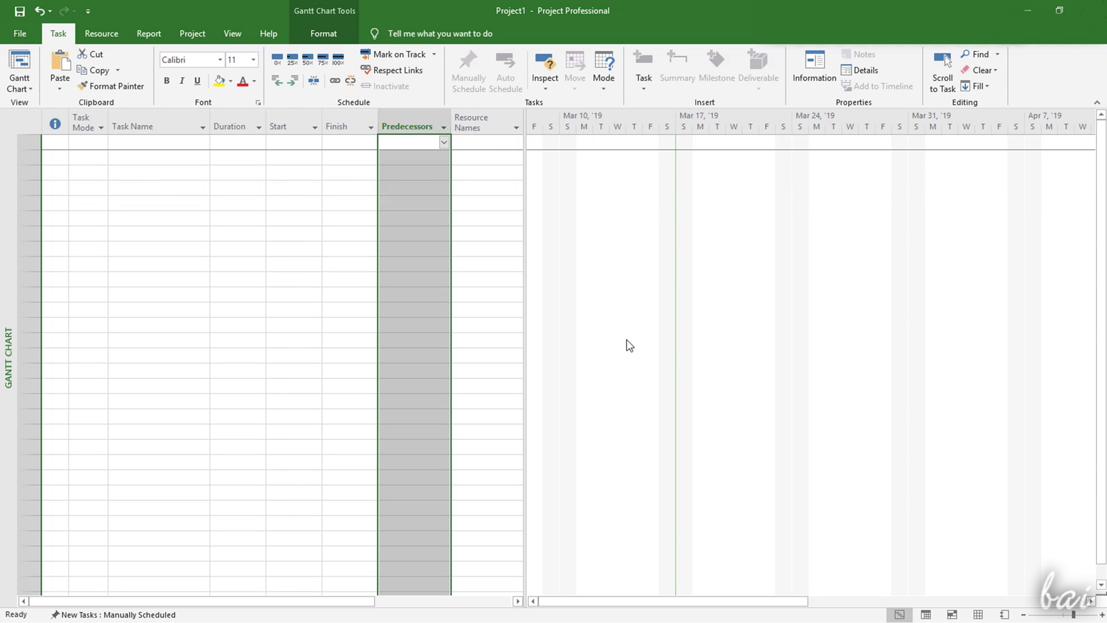
click(223, 172)
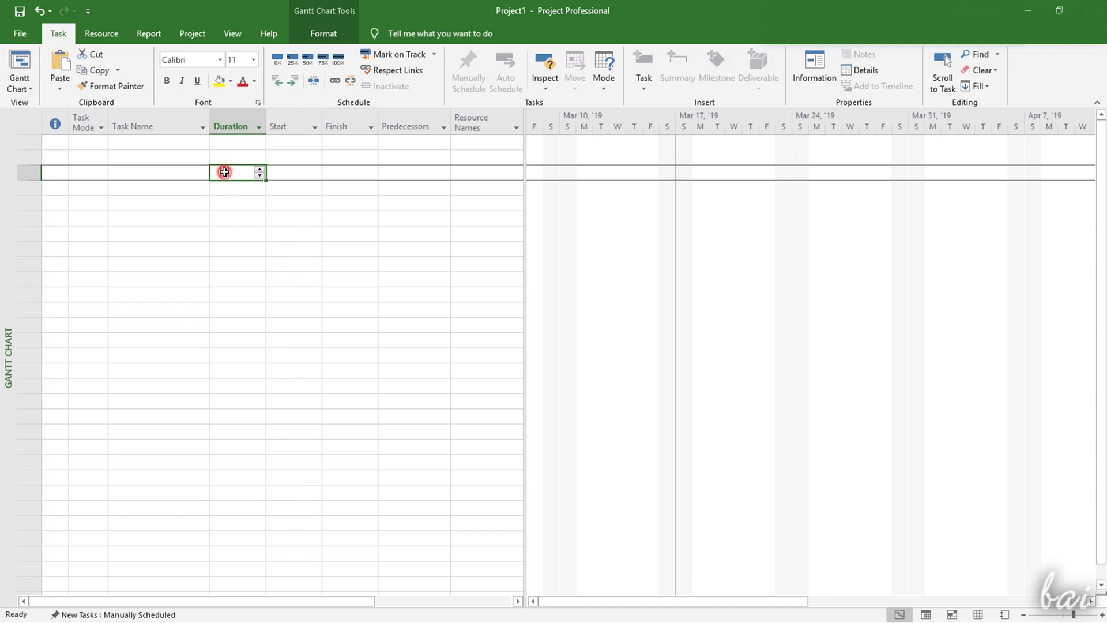
click(165, 202)
click(177, 314)
click(272, 385)
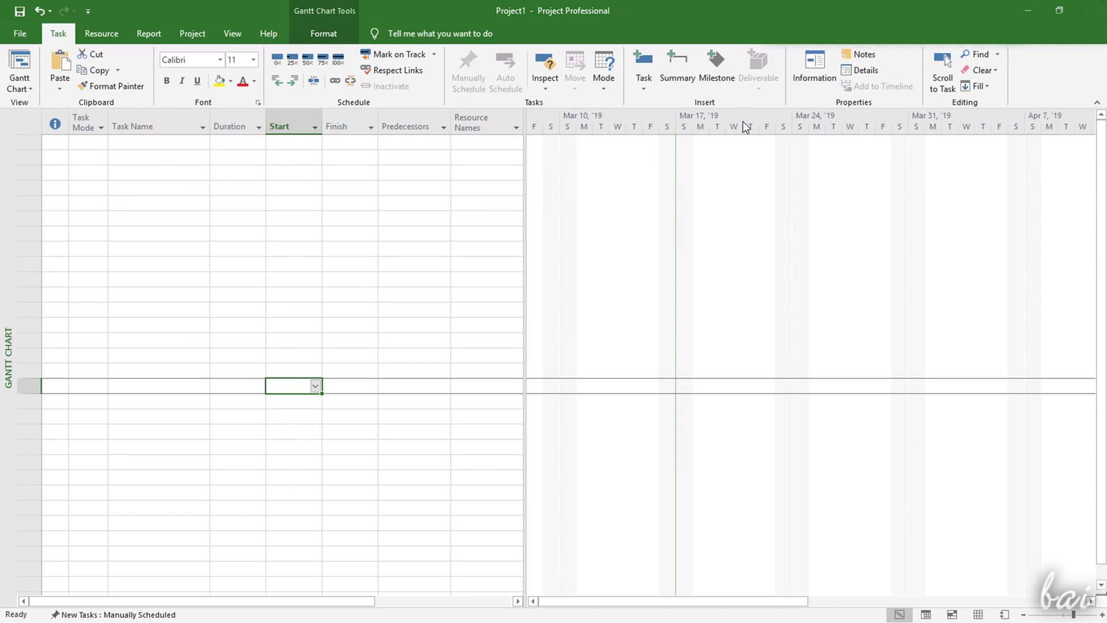
drag(914, 240, 895, 288)
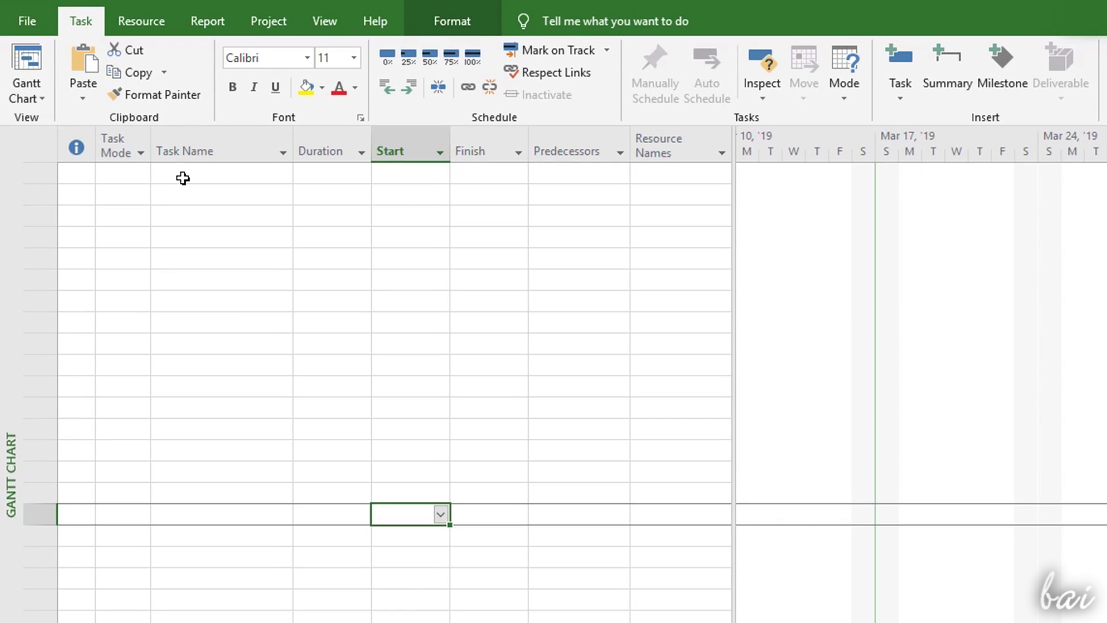
Enter the Design definition task starting March 18 and finishing March 19, 2019
click(183, 177)
text(Design definition)
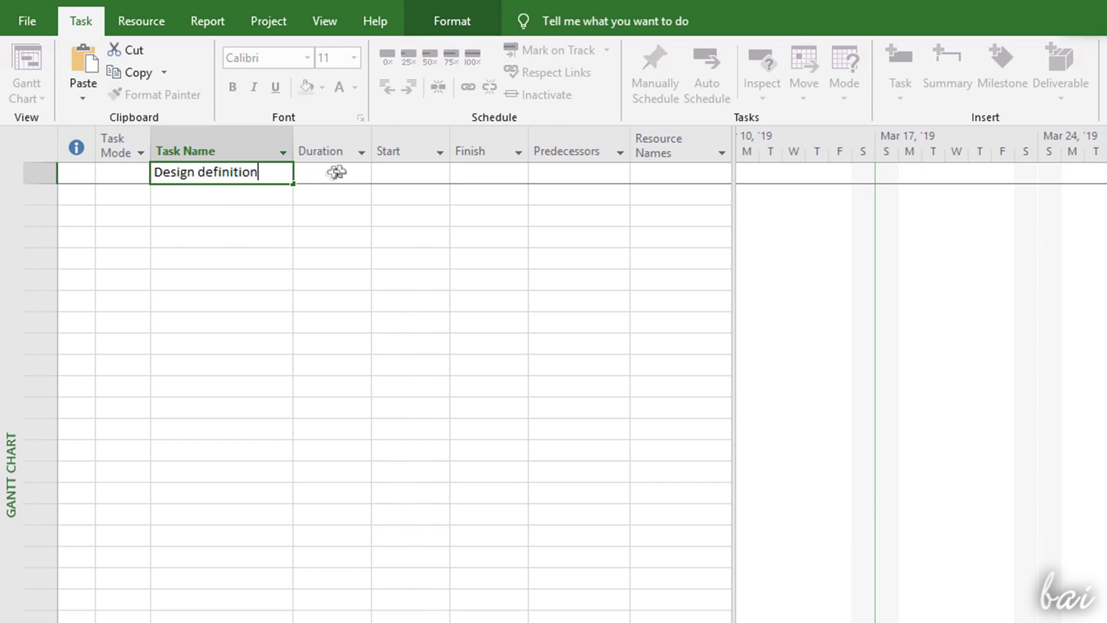
click(396, 173)
click(442, 174)
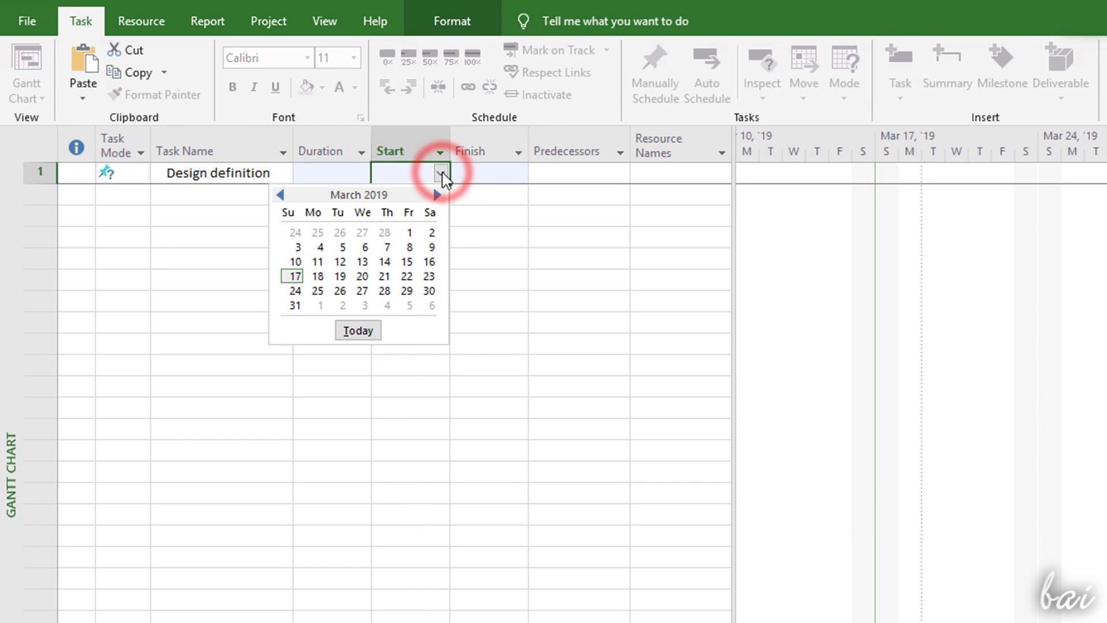
click(314, 276)
click(516, 172)
click(519, 172)
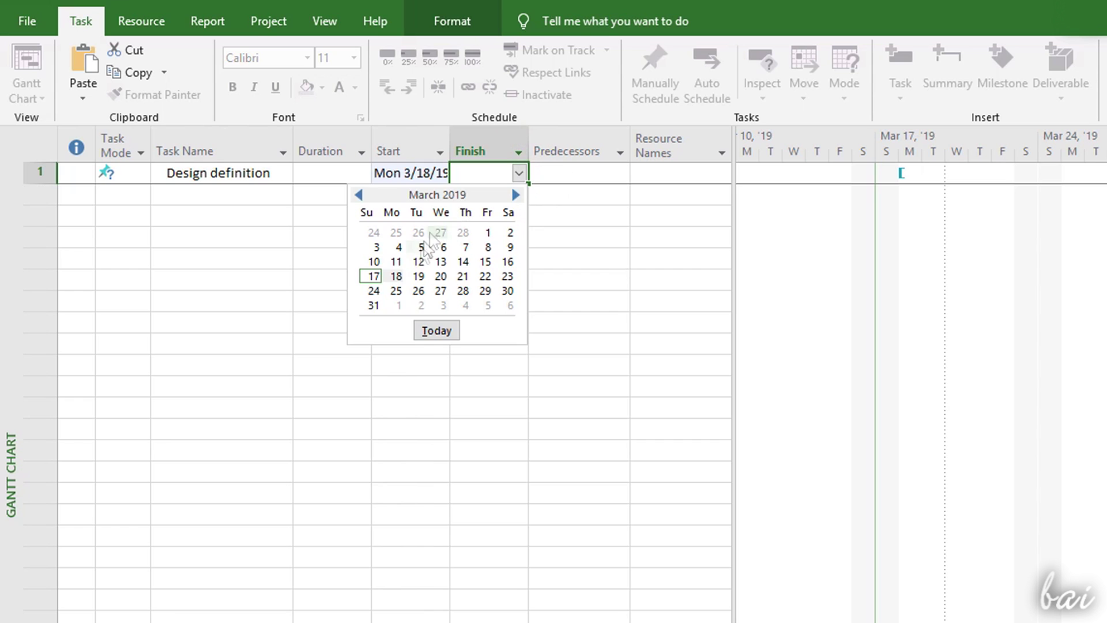
click(412, 279)
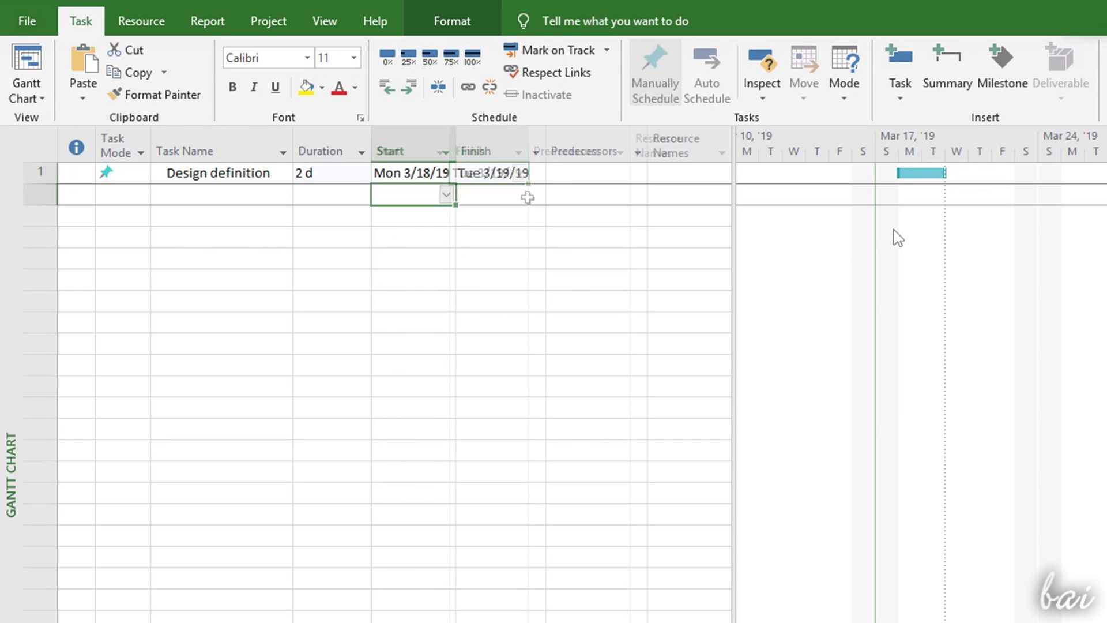
Lengthen Design definition's duration to 4 days so it finishes Fri 3/22/19
click(916, 174)
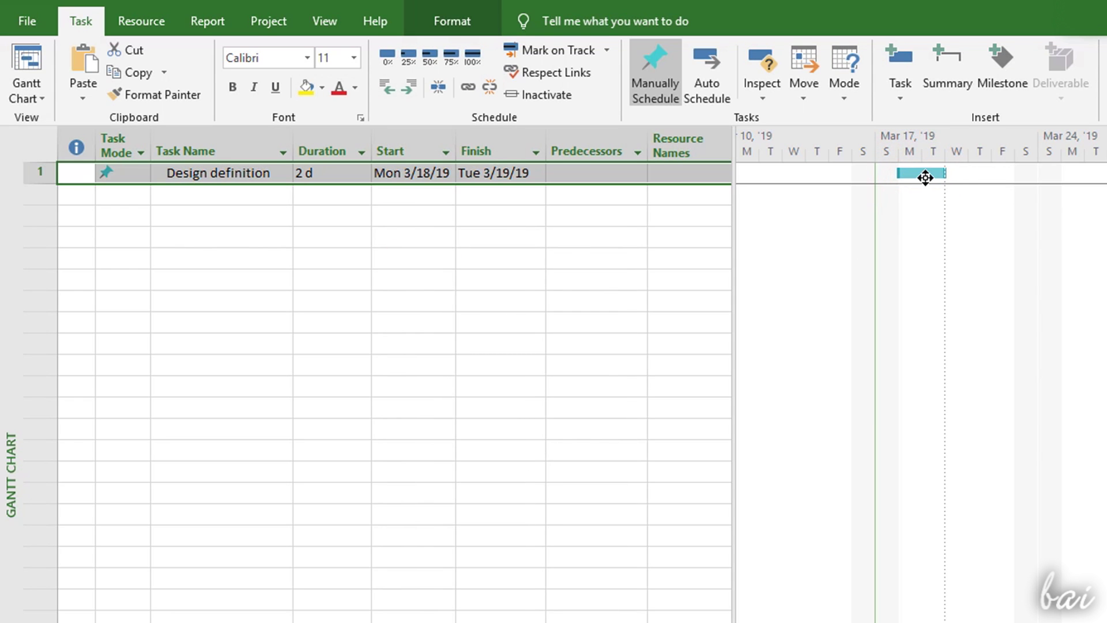
click(925, 176)
click(314, 172)
click(364, 168)
click(363, 169)
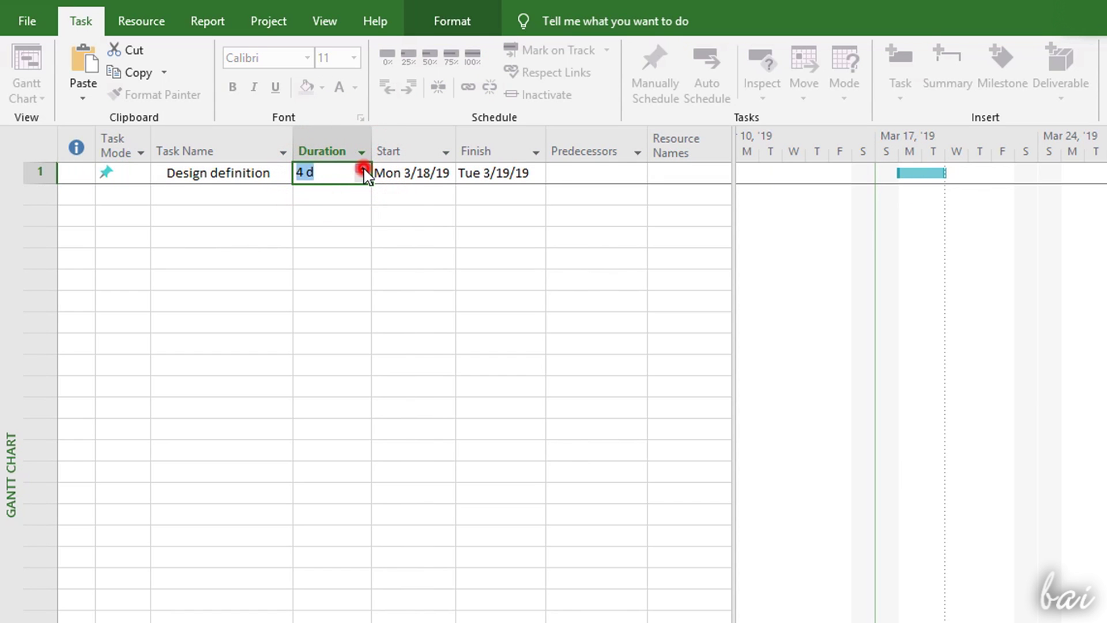
click(355, 215)
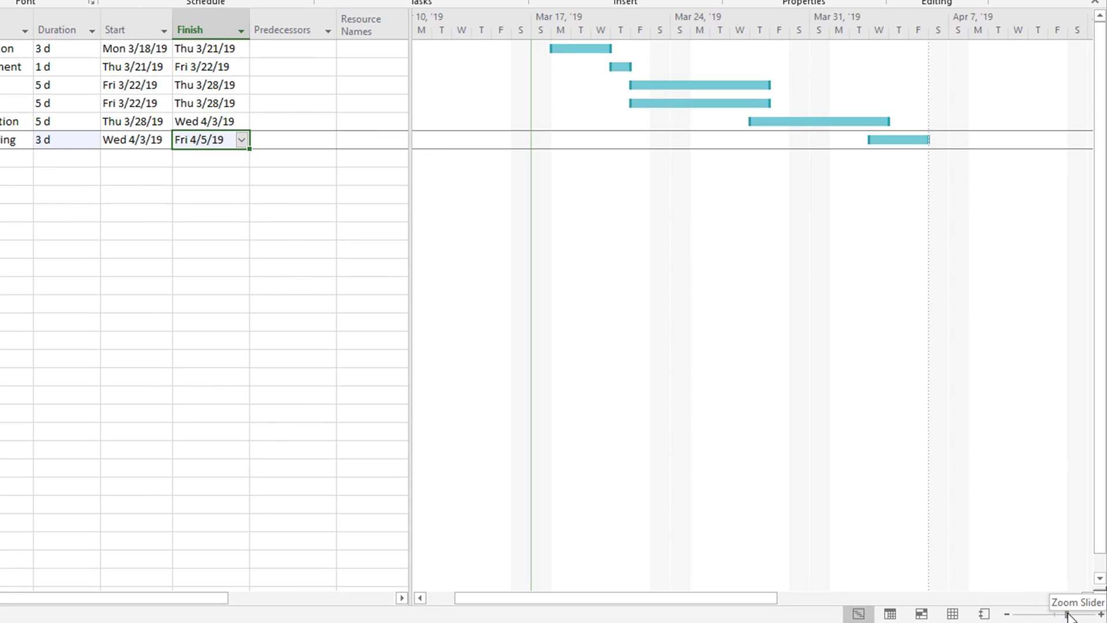
Zoom the timescale in with the Zoom Slider so the six task bars appear wider
mouse_move(1067, 615)
mouse_down()
mouse_move(1087, 614)
mouse_move(1068, 615)
mouse_up()
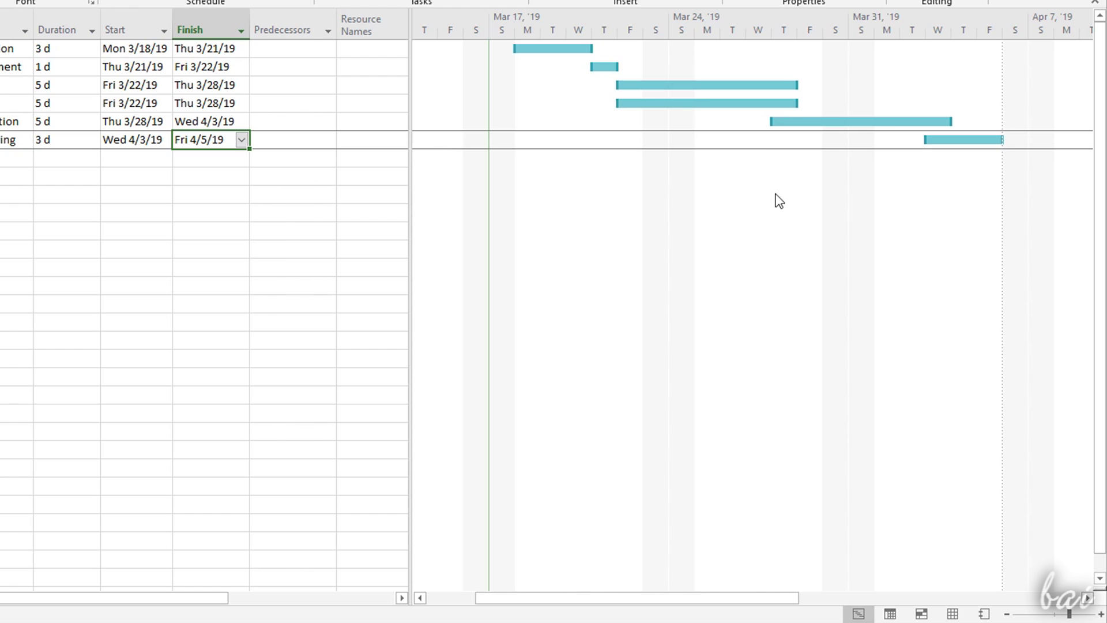
Colour the Env. Design task bar's body amber
double_click(711, 107)
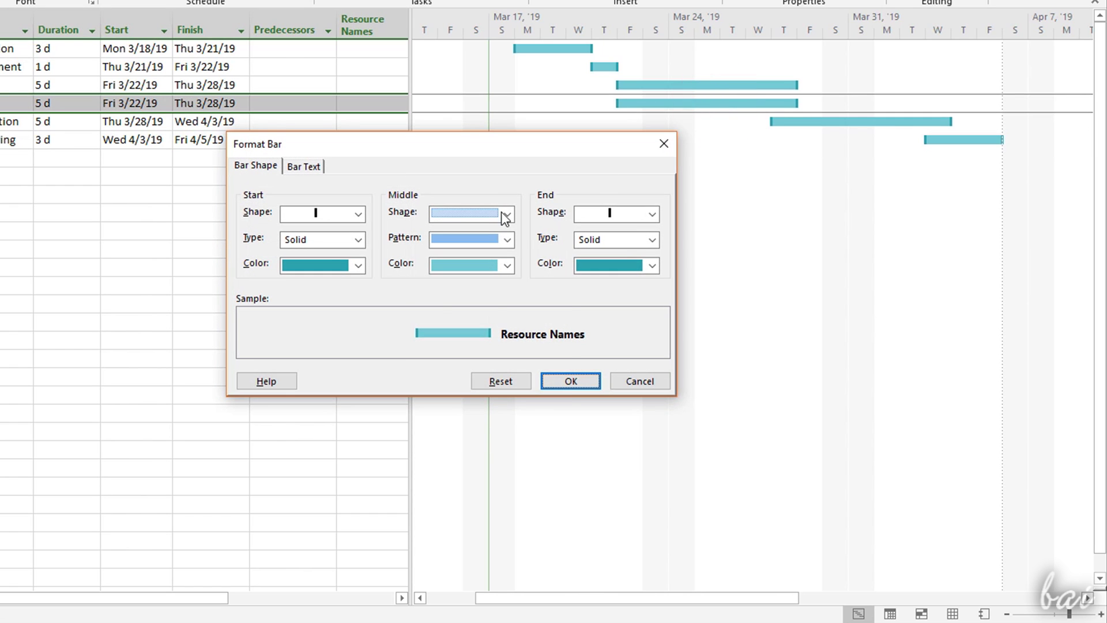
click(496, 265)
click(465, 414)
click(580, 378)
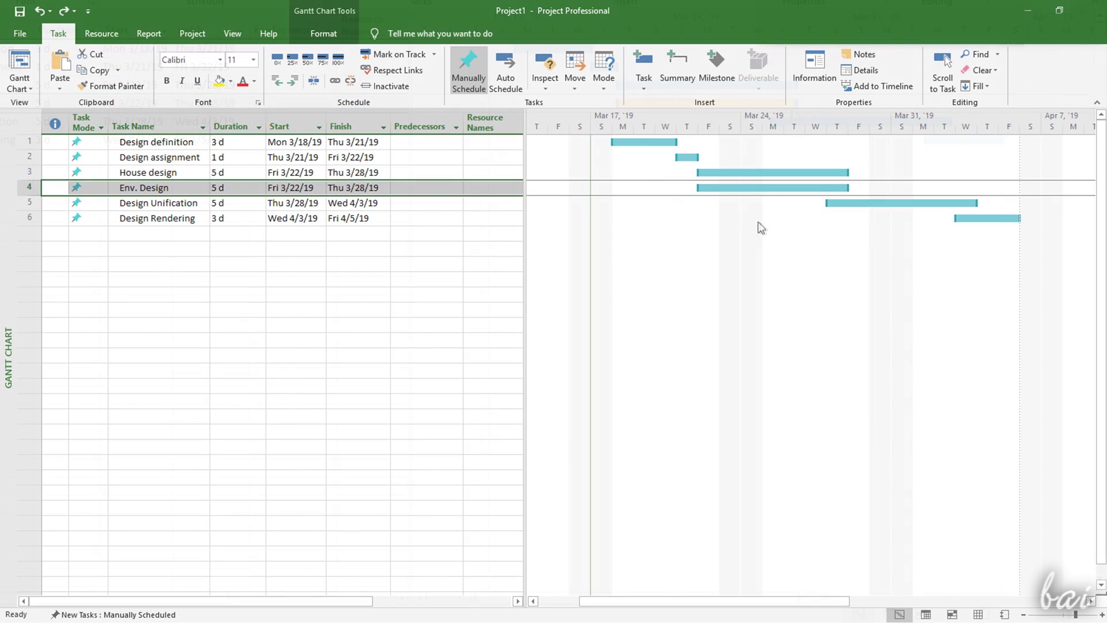
Try Gantt Chart Styles from the gallery, applying orange and then purple
click(336, 35)
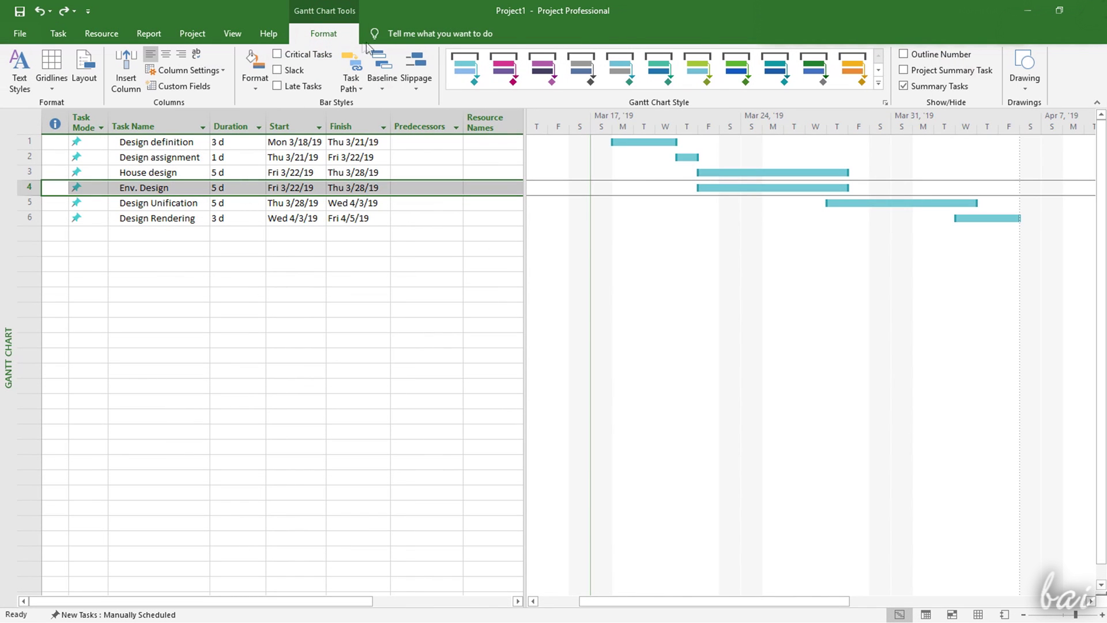
click(878, 70)
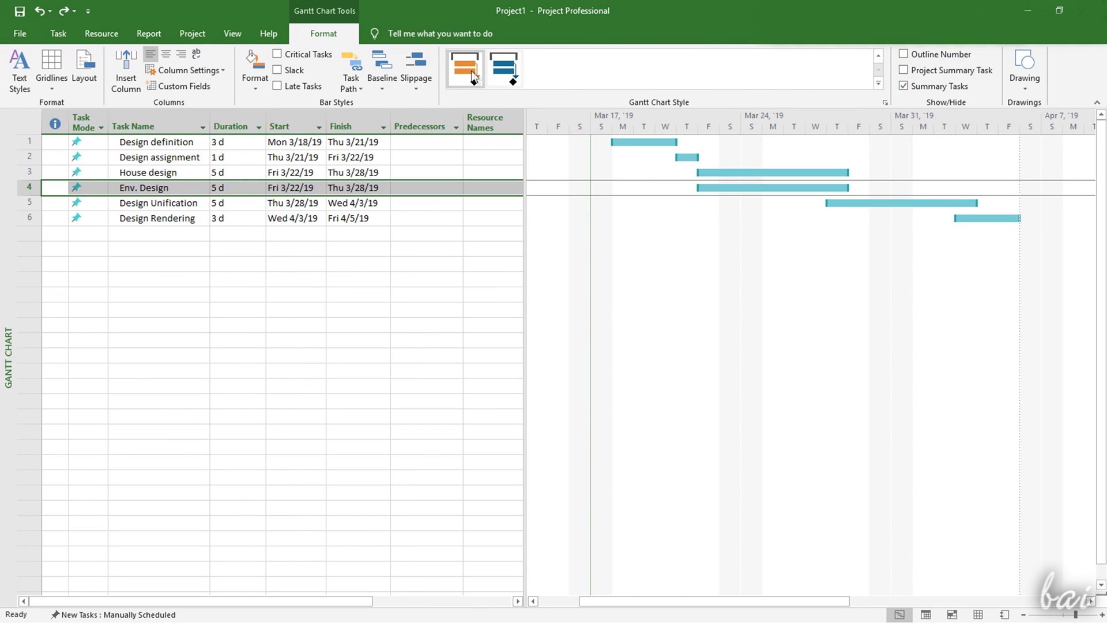
click(469, 71)
click(878, 55)
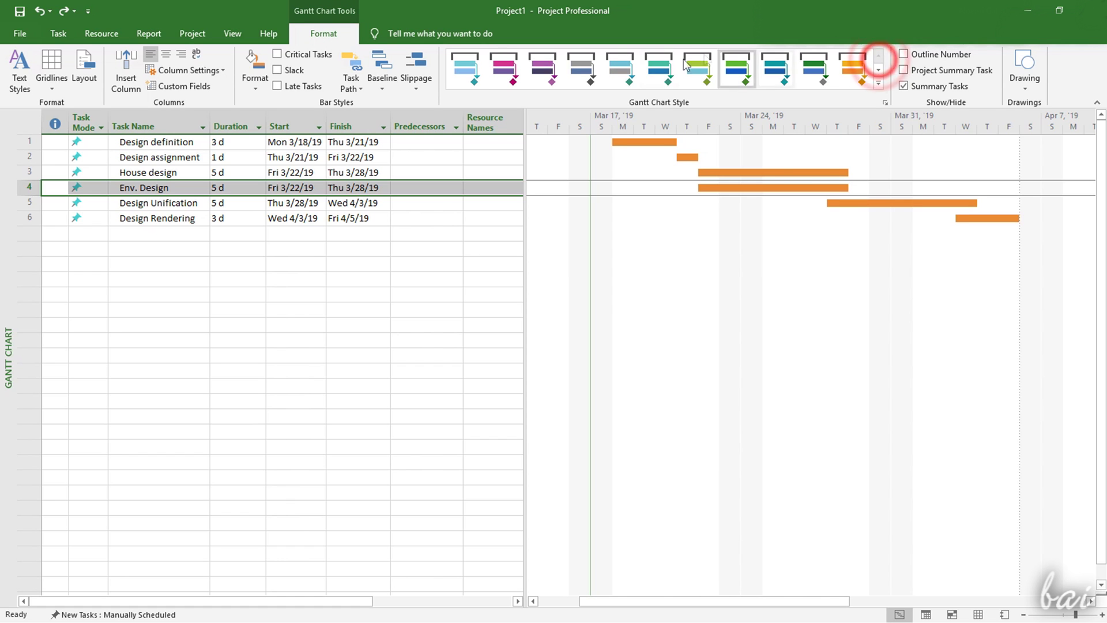
click(556, 73)
click(465, 69)
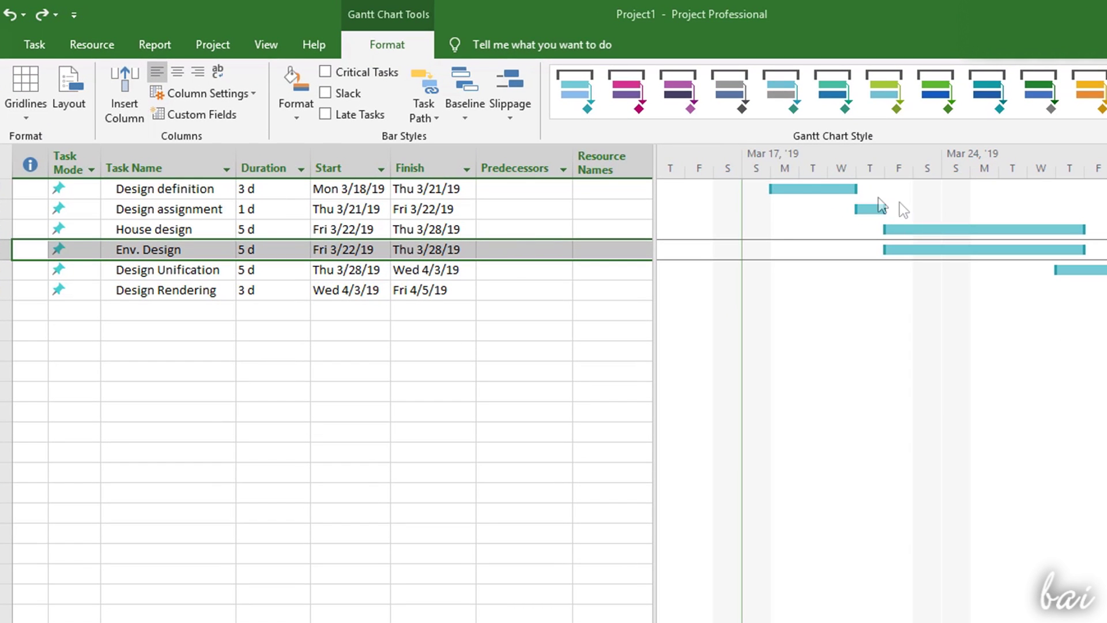
click(812, 189)
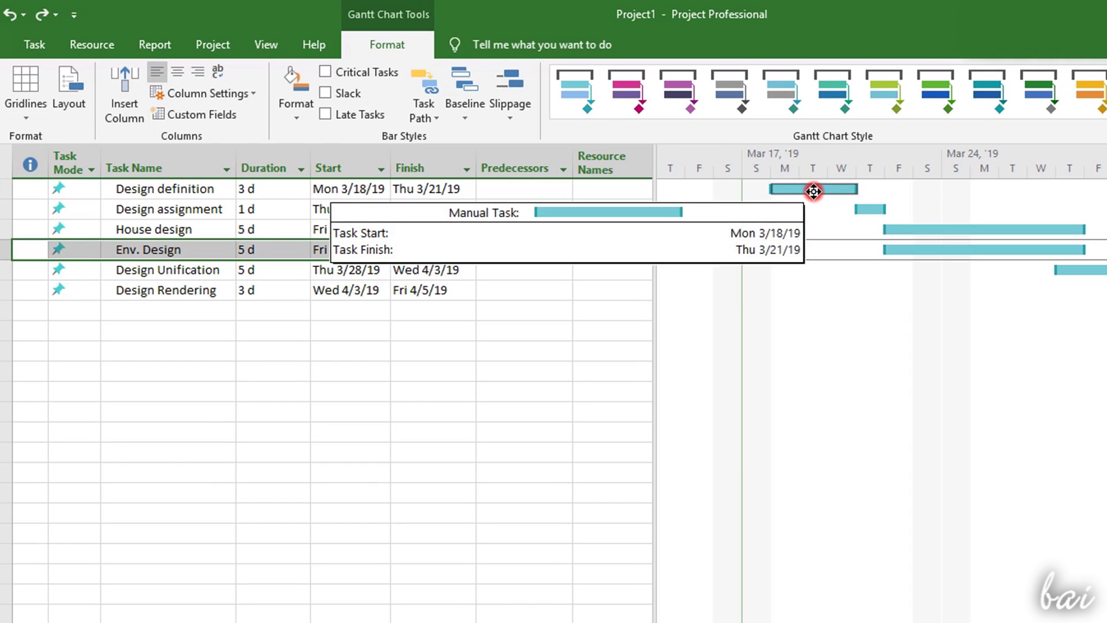
drag(810, 189, 865, 202)
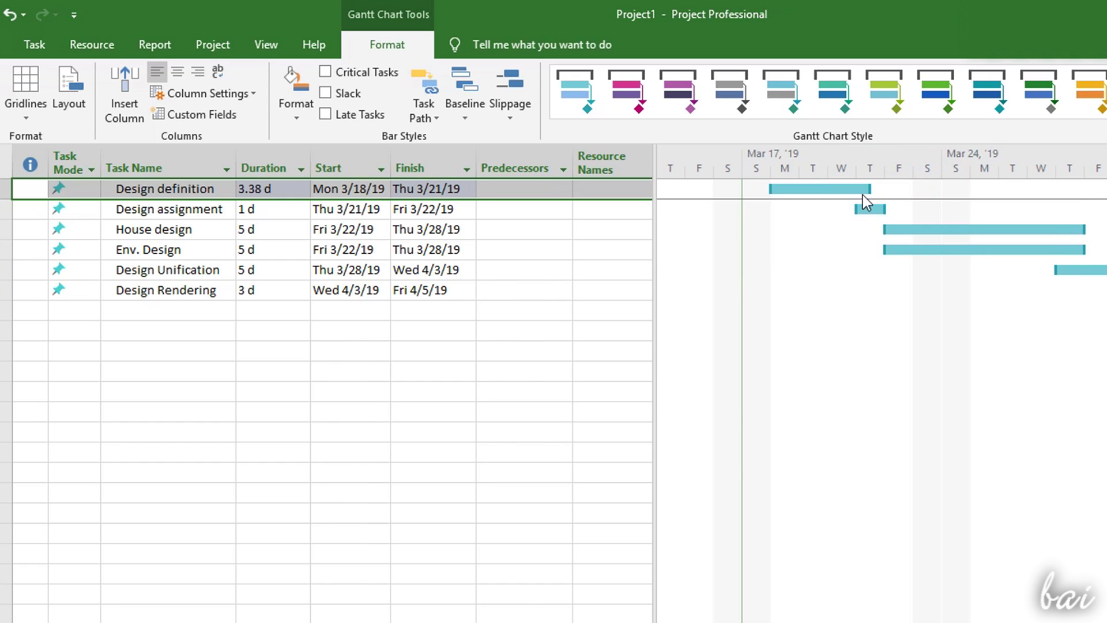
click(283, 189)
click(301, 185)
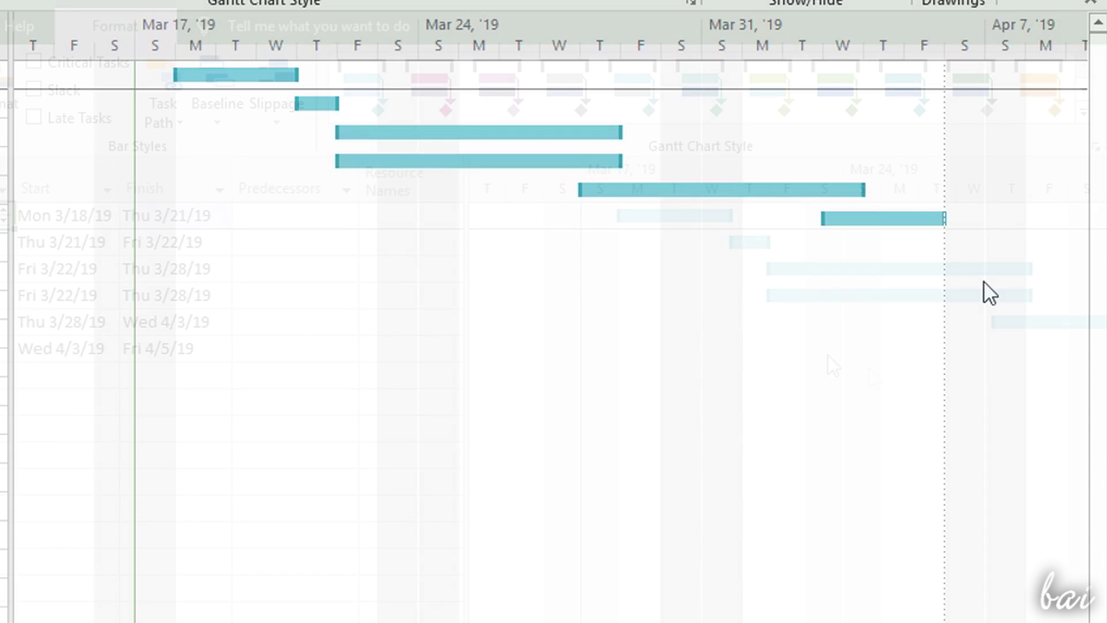
drag(696, 216, 772, 224)
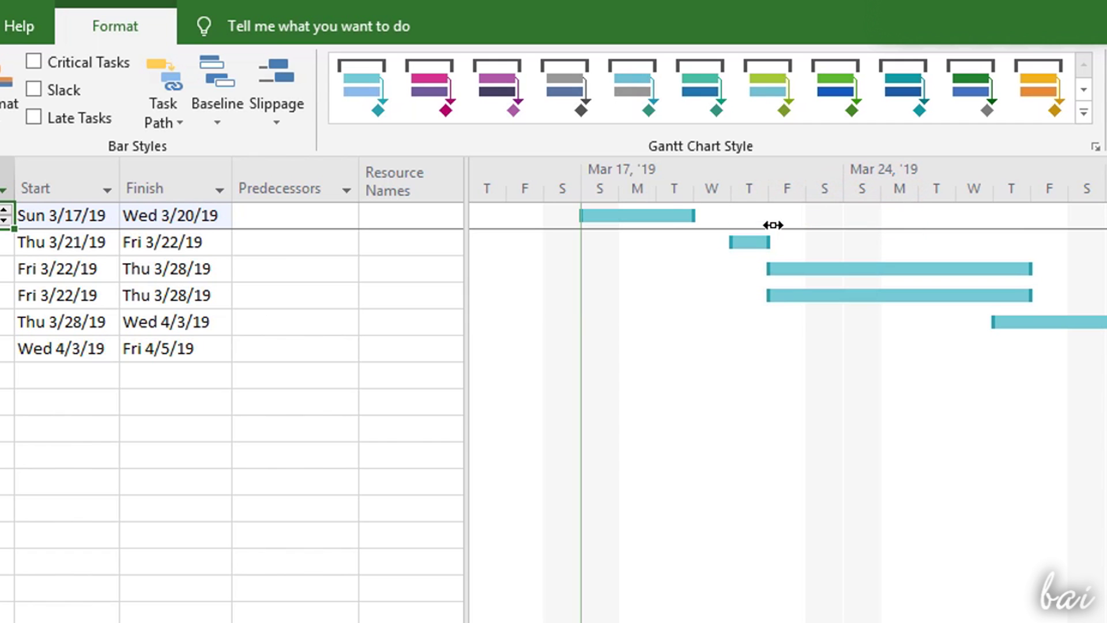
drag(663, 221, 724, 216)
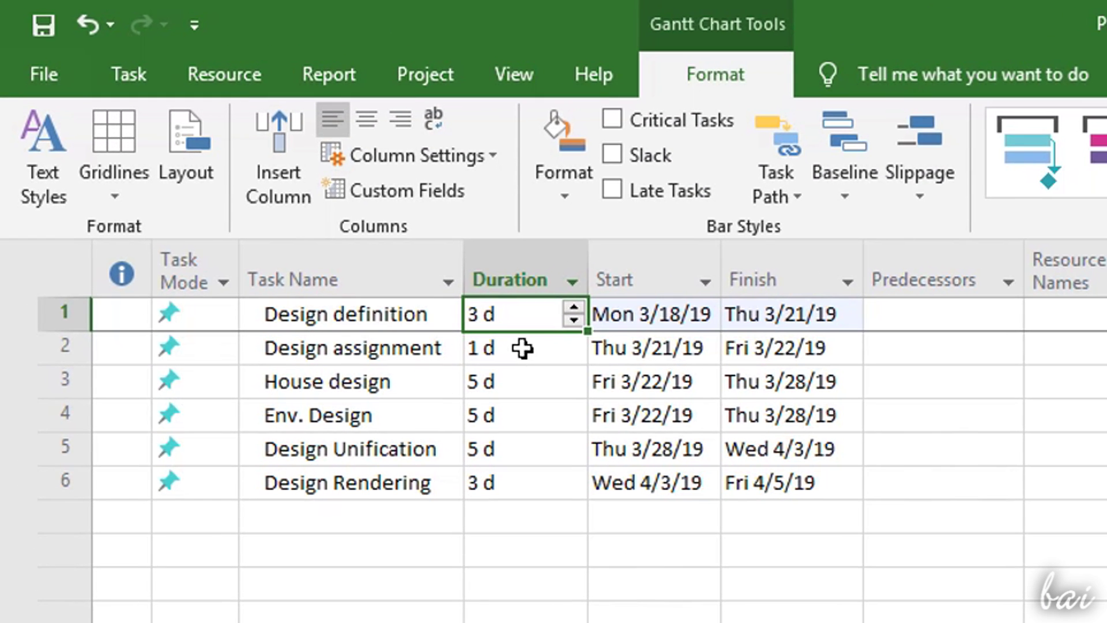
Add an Easter calendar exception from 4/19/2019 to 4/23/2019 and open its Details
click(449, 81)
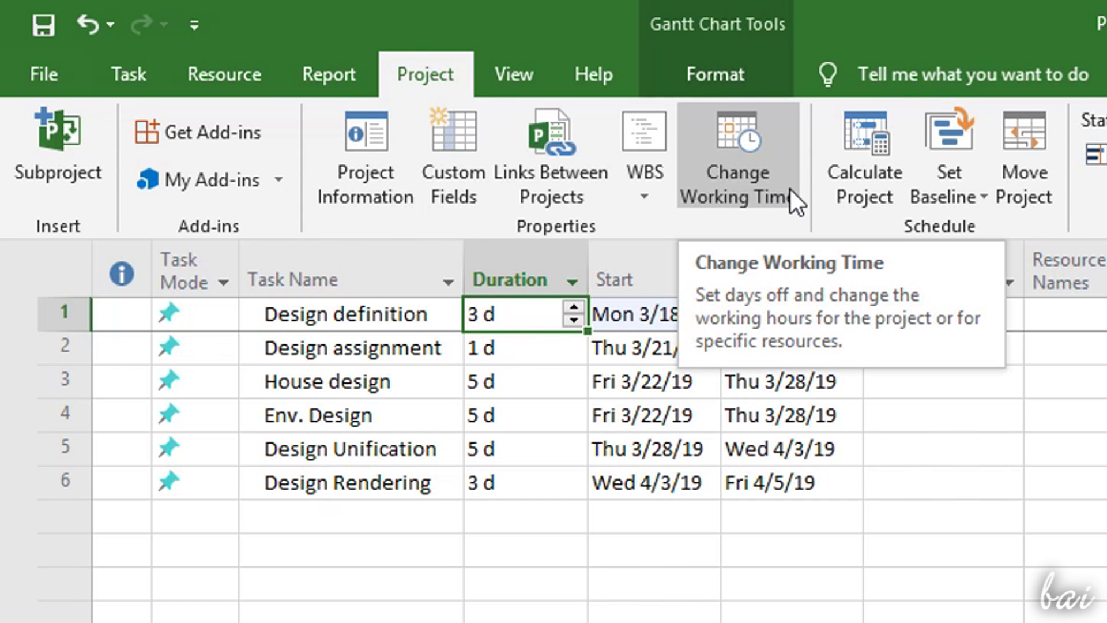
click(790, 172)
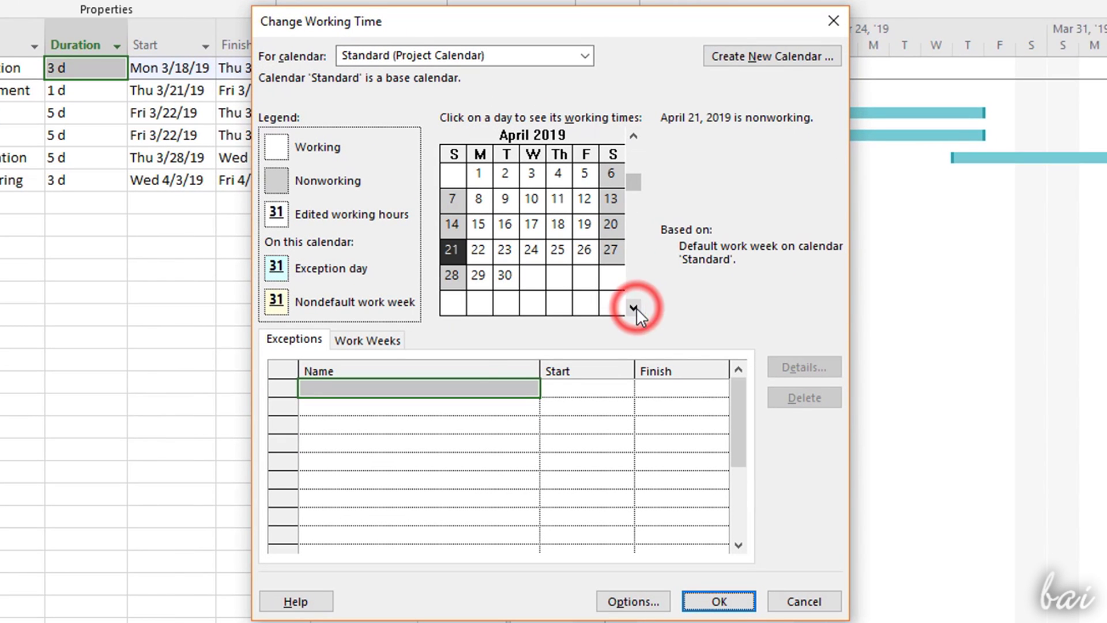
click(402, 386)
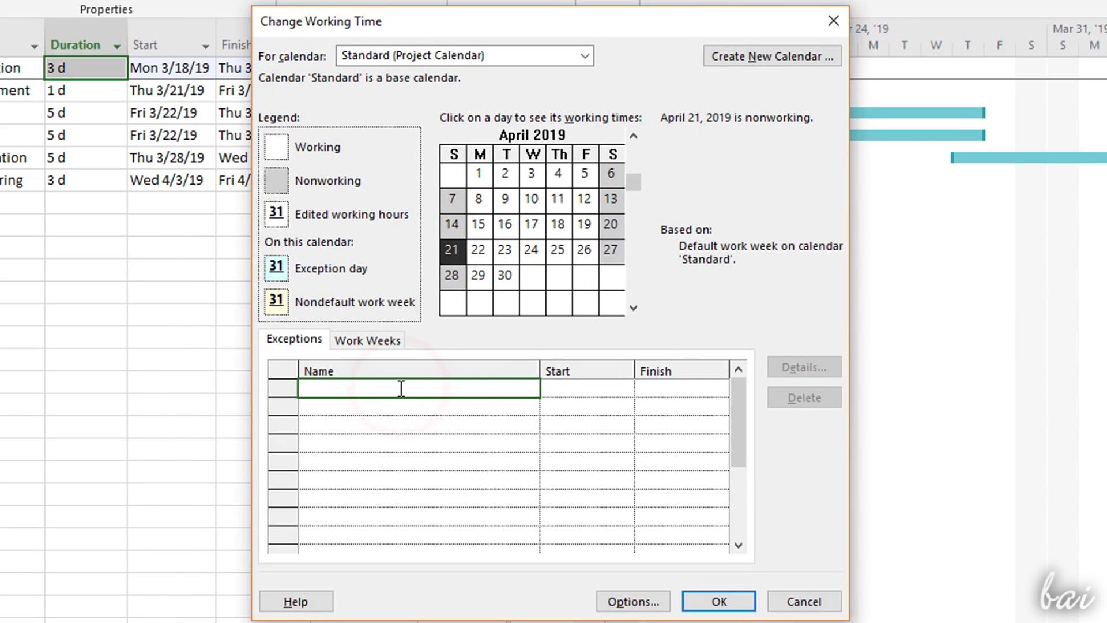
click(579, 388)
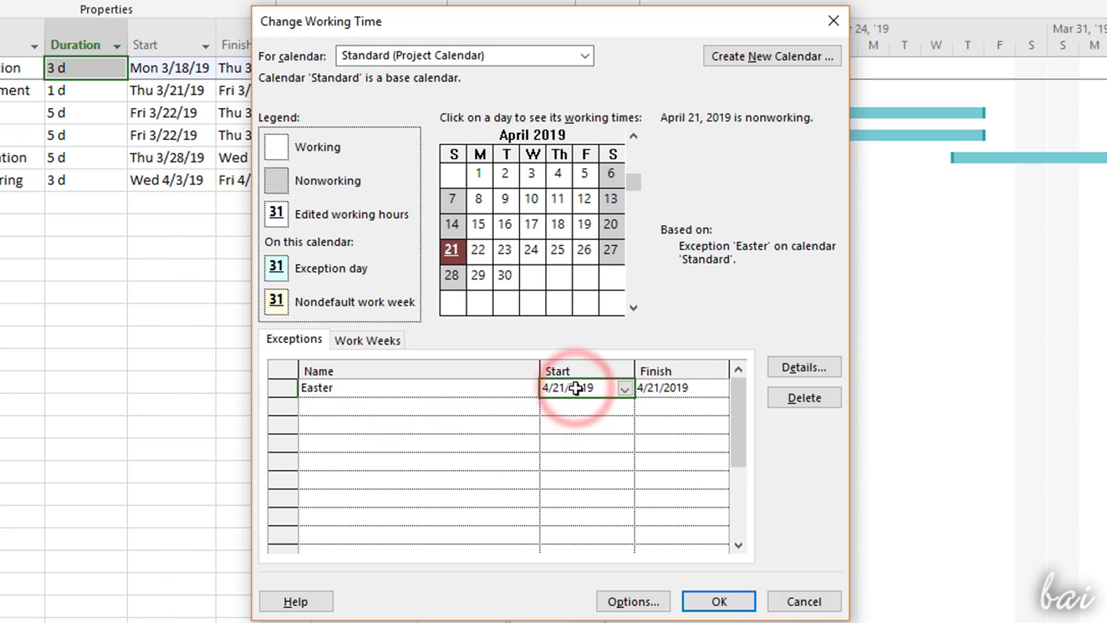
click(624, 389)
click(588, 479)
click(719, 388)
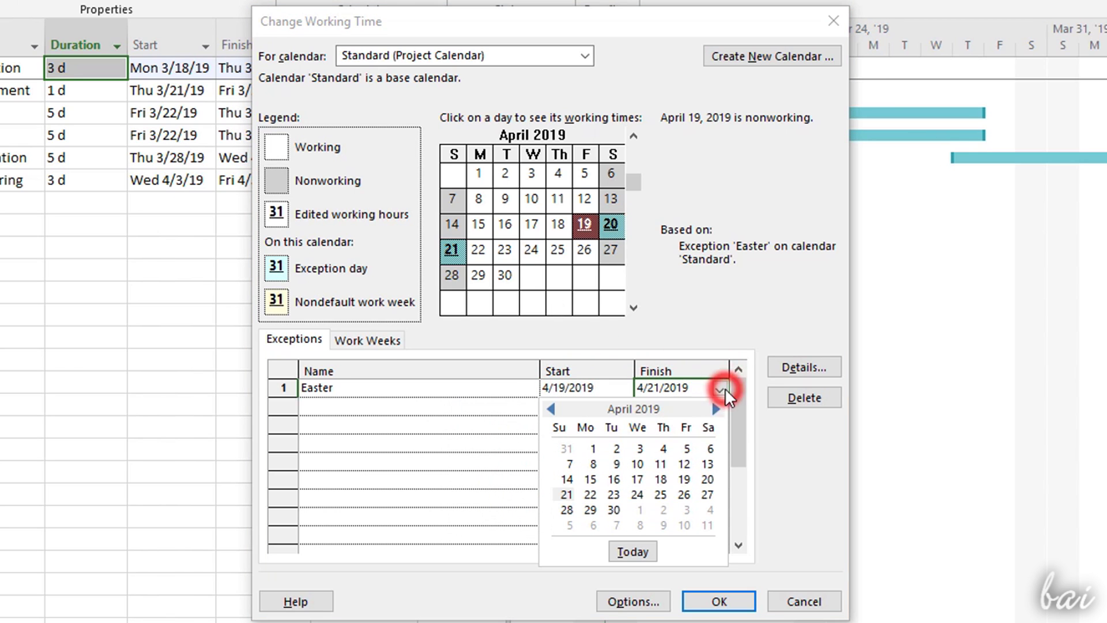
click(613, 494)
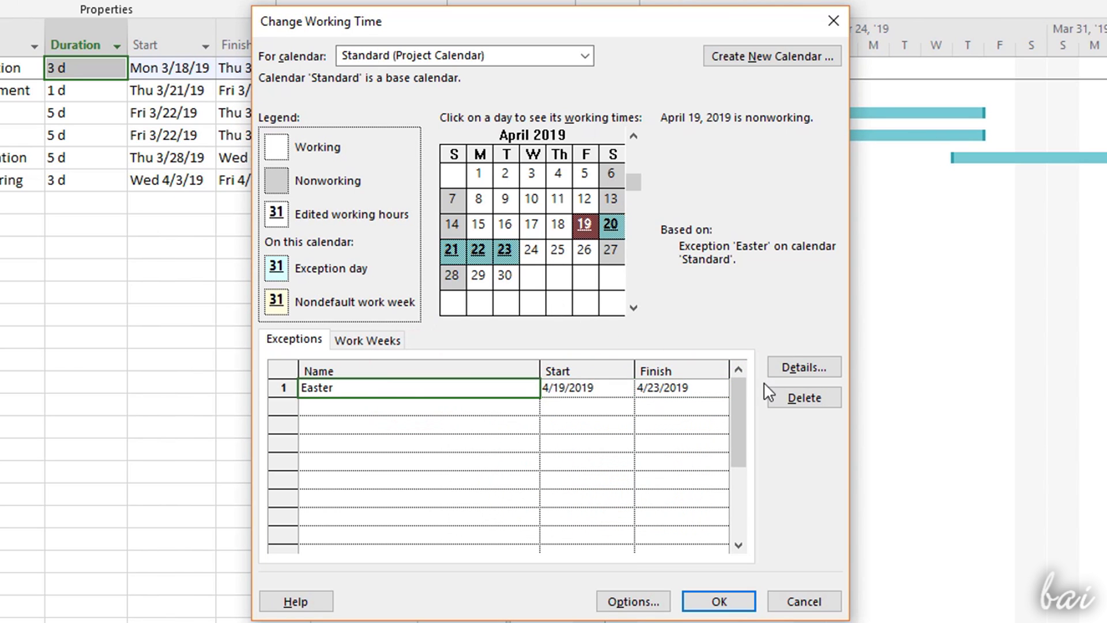
click(803, 367)
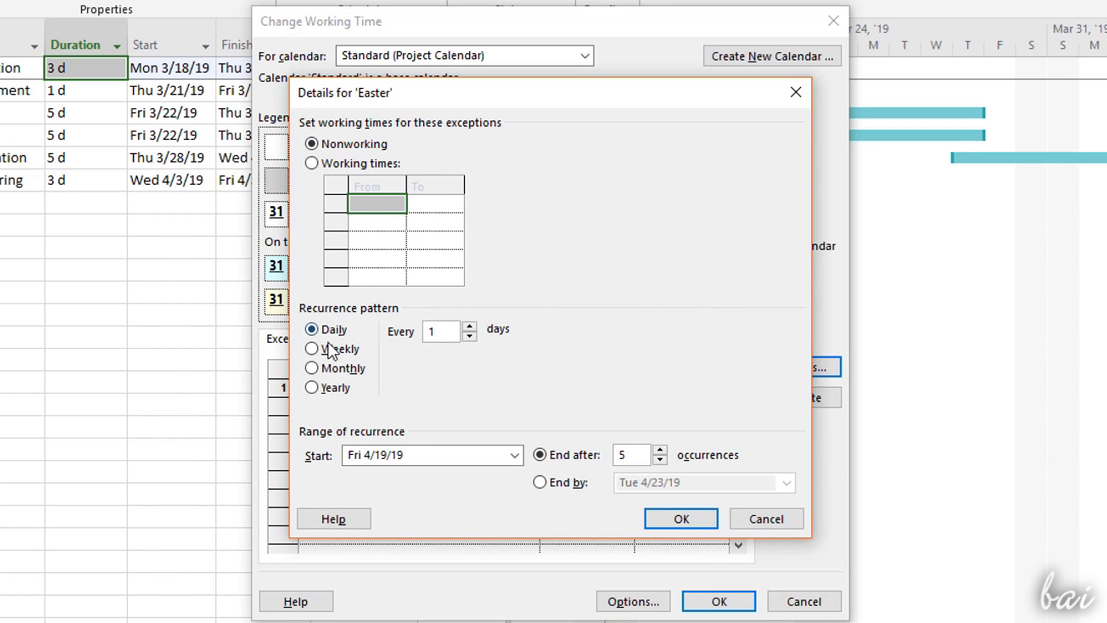
Add an 'Additional project' work week ending 3/24/2019 with Saturday set to specific working times
key(Escape)
click(374, 341)
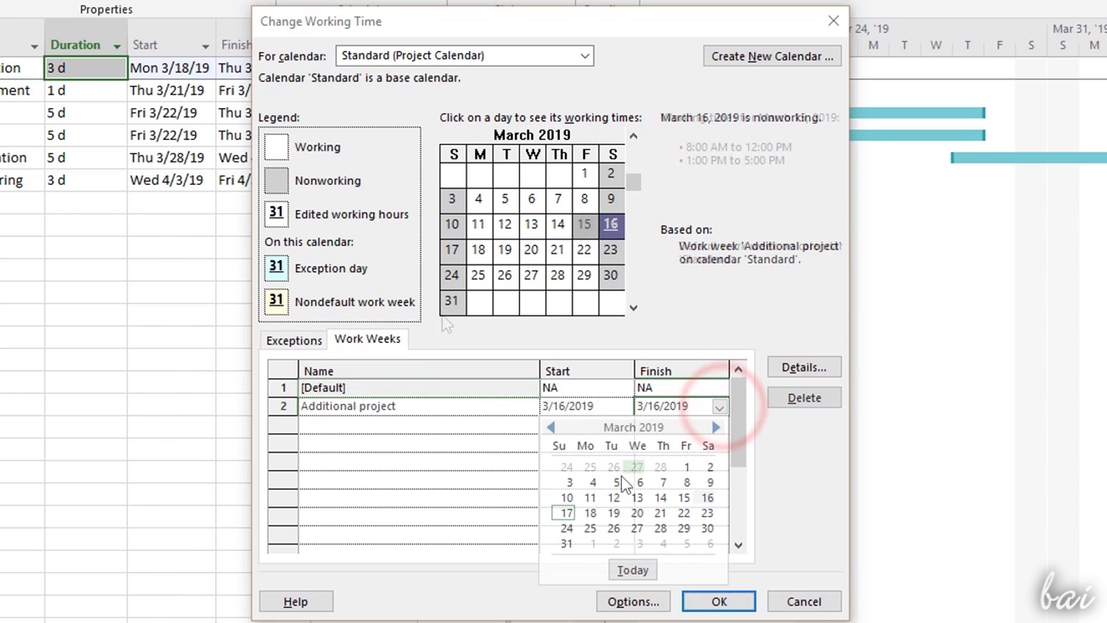
click(567, 527)
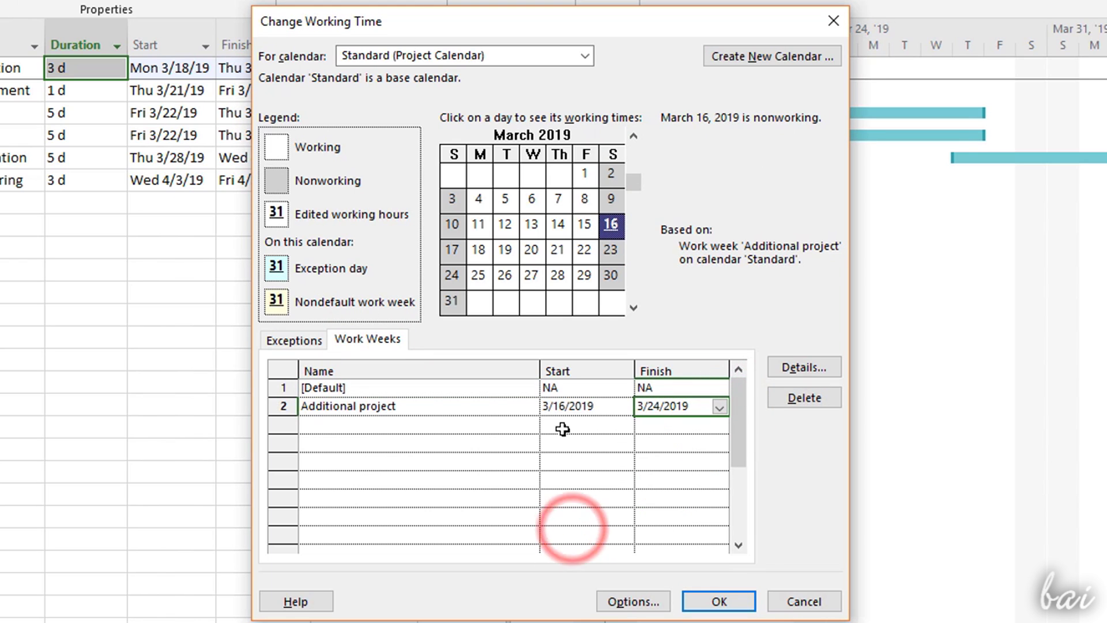
click(804, 367)
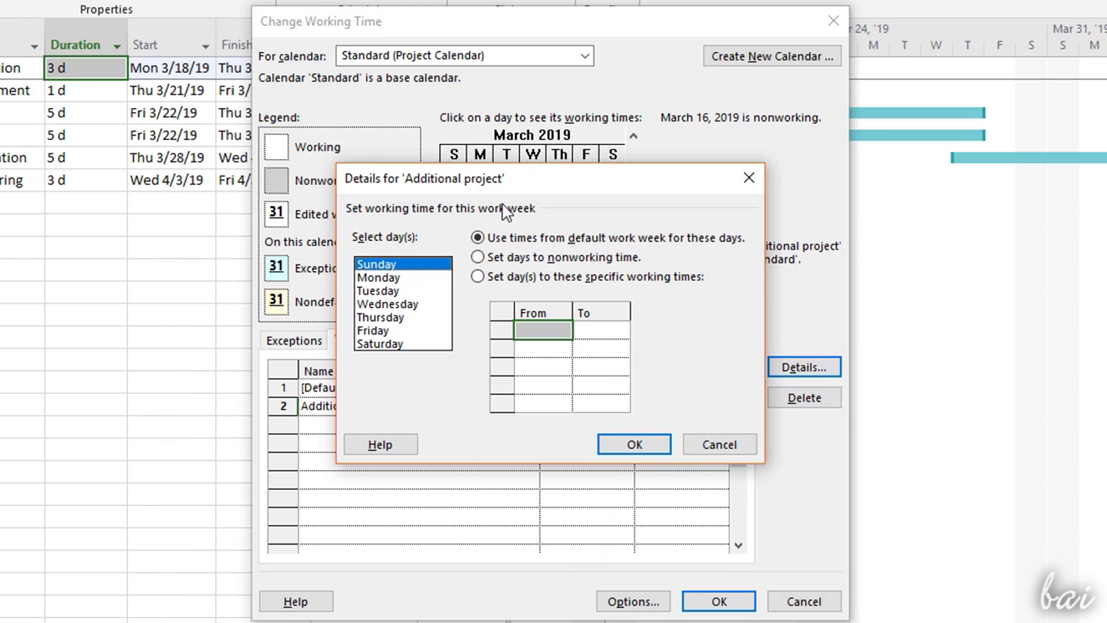
click(388, 343)
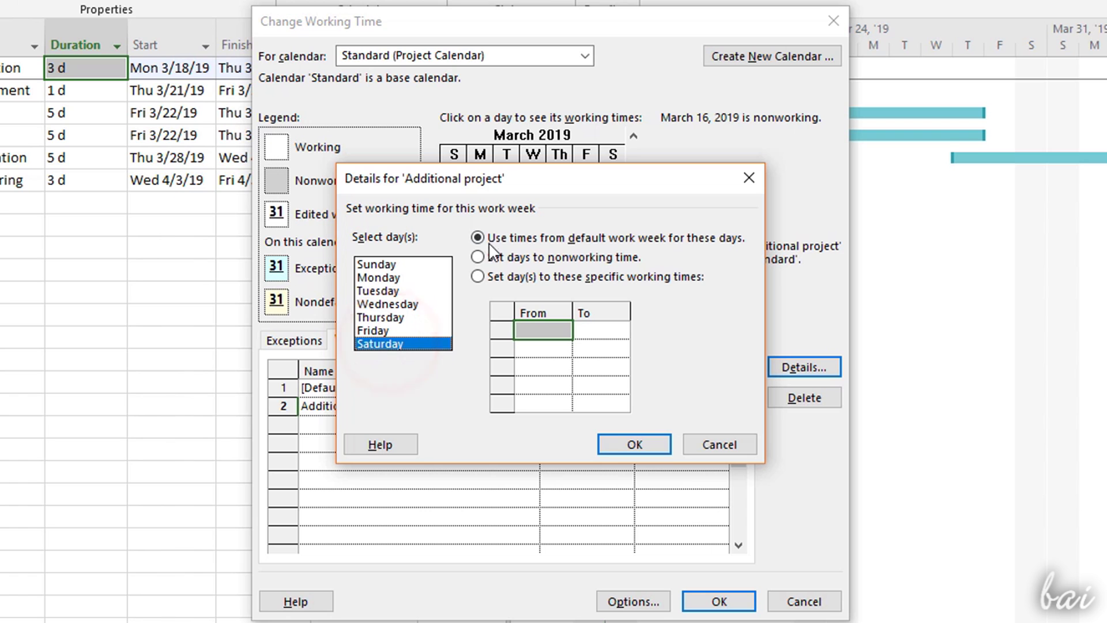
click(477, 277)
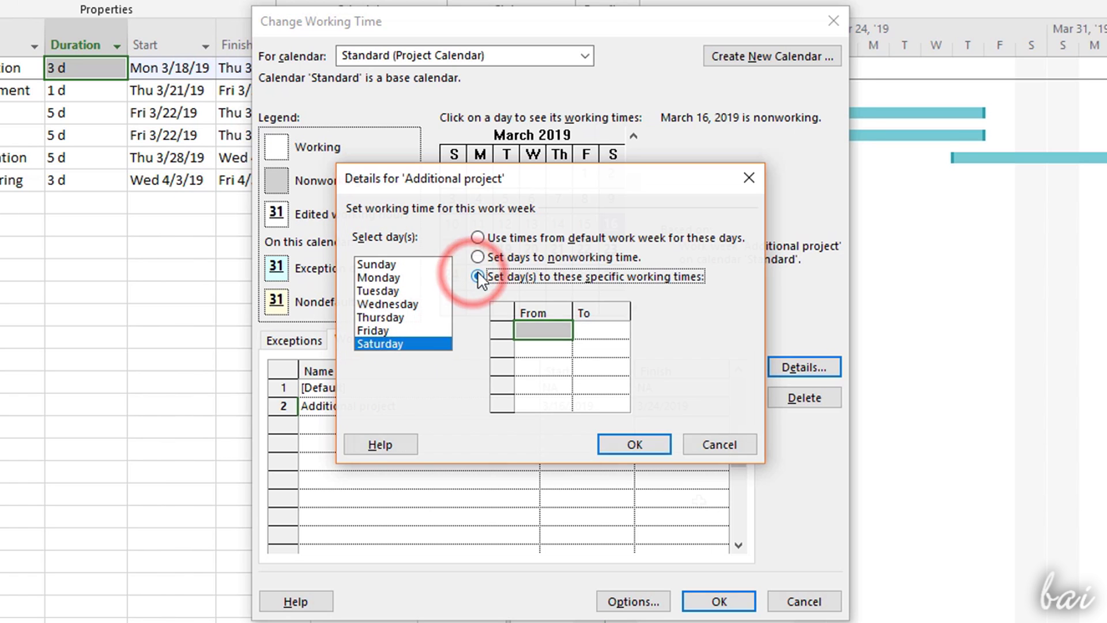
click(634, 444)
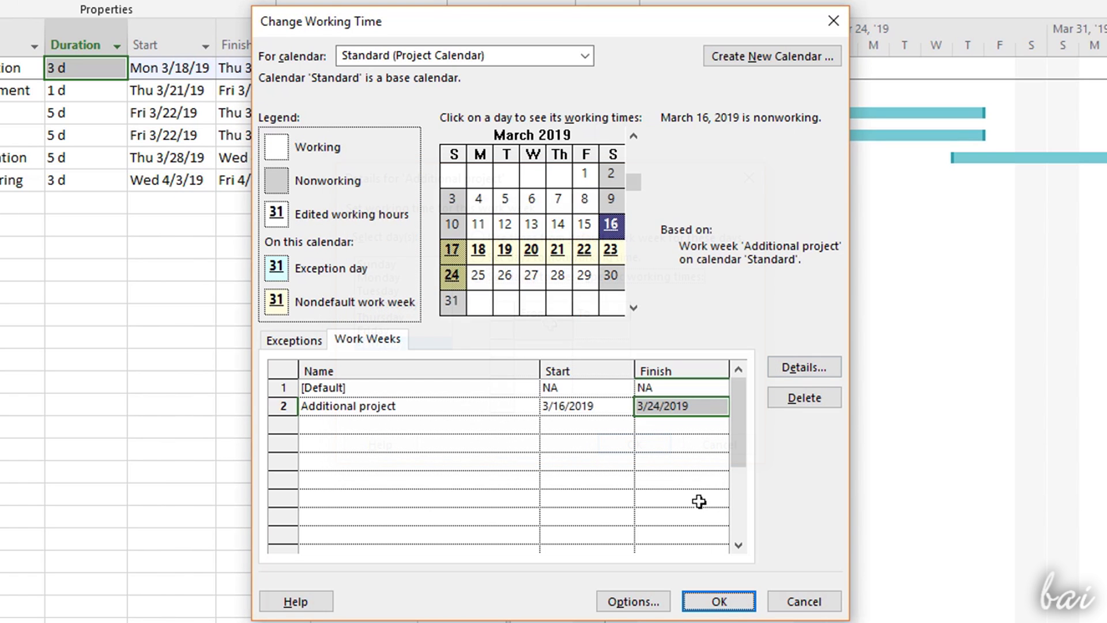
click(647, 601)
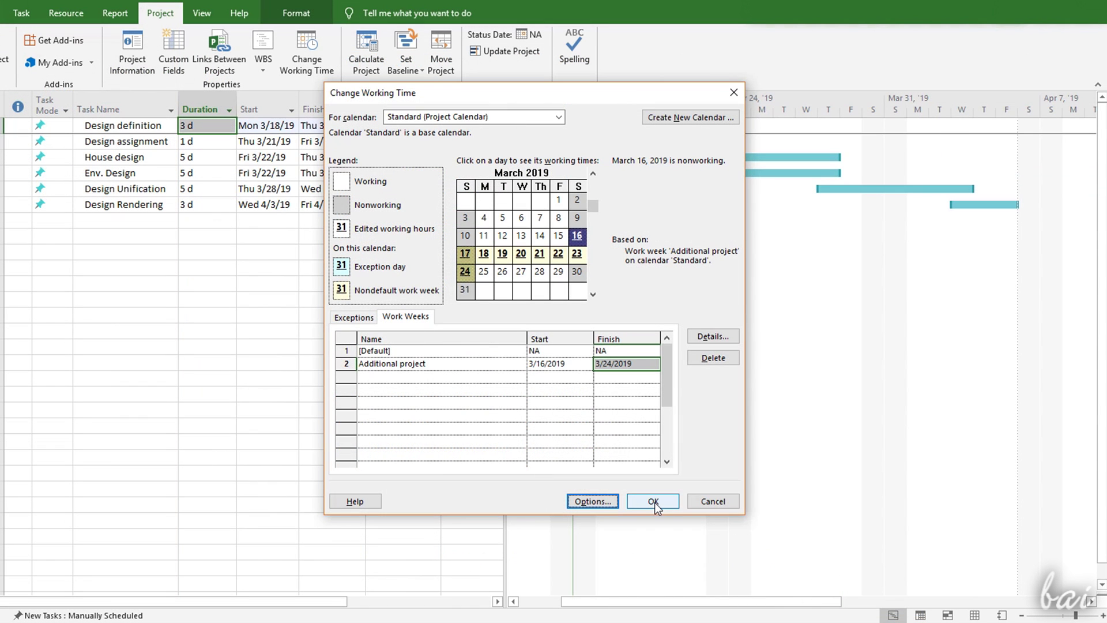
Apply the calendar changes and split Design definition at Wed 3/20/19, finishing Fri 3/22/19
click(653, 501)
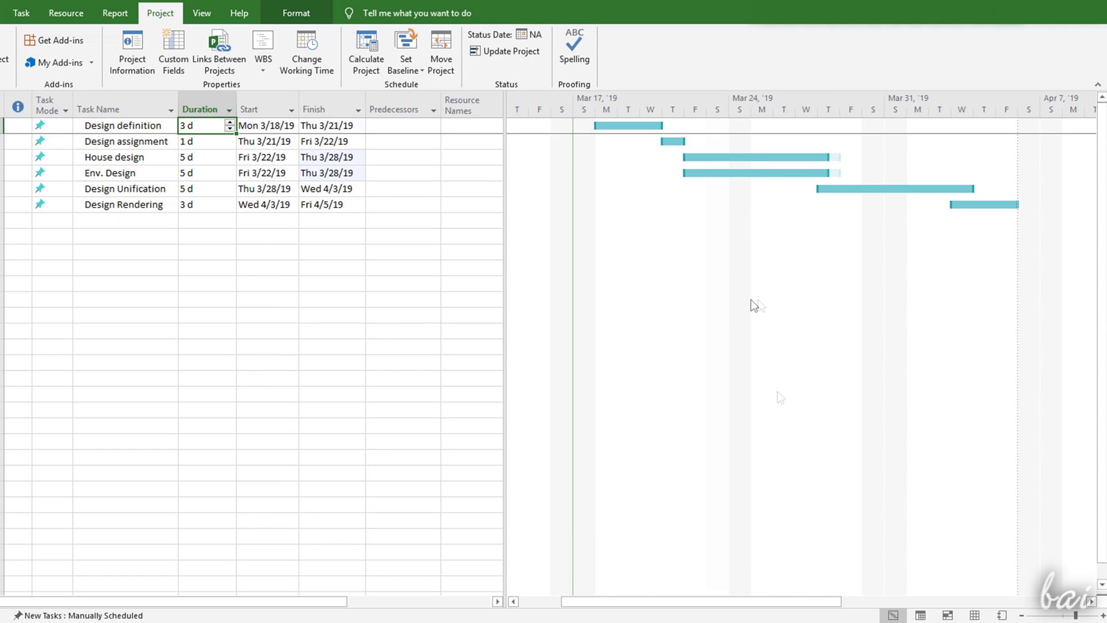
click(636, 125)
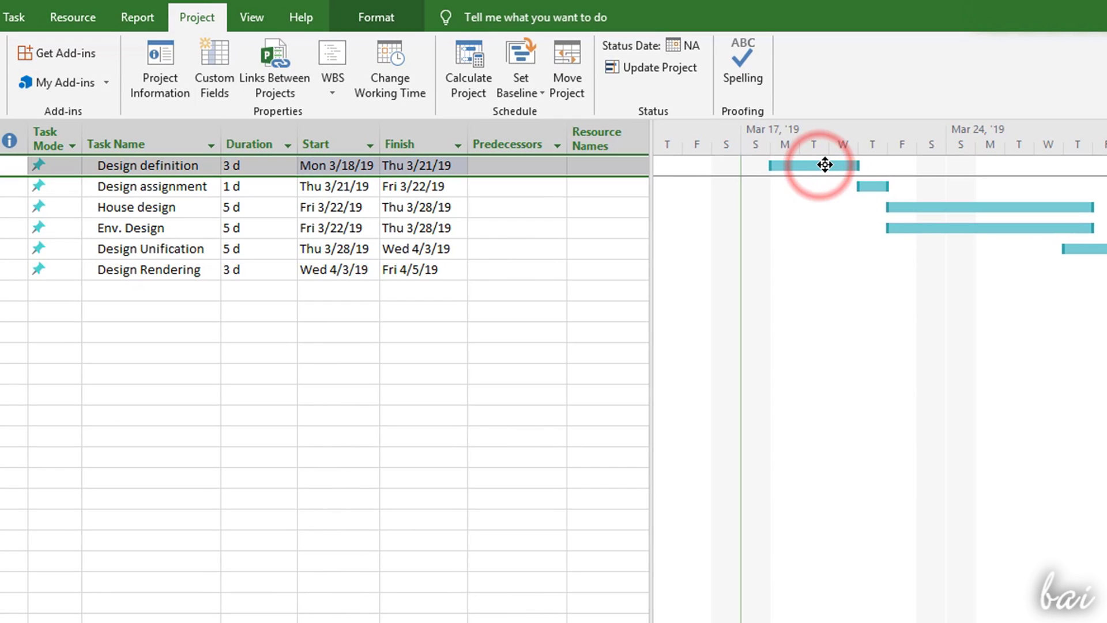
right_click(824, 165)
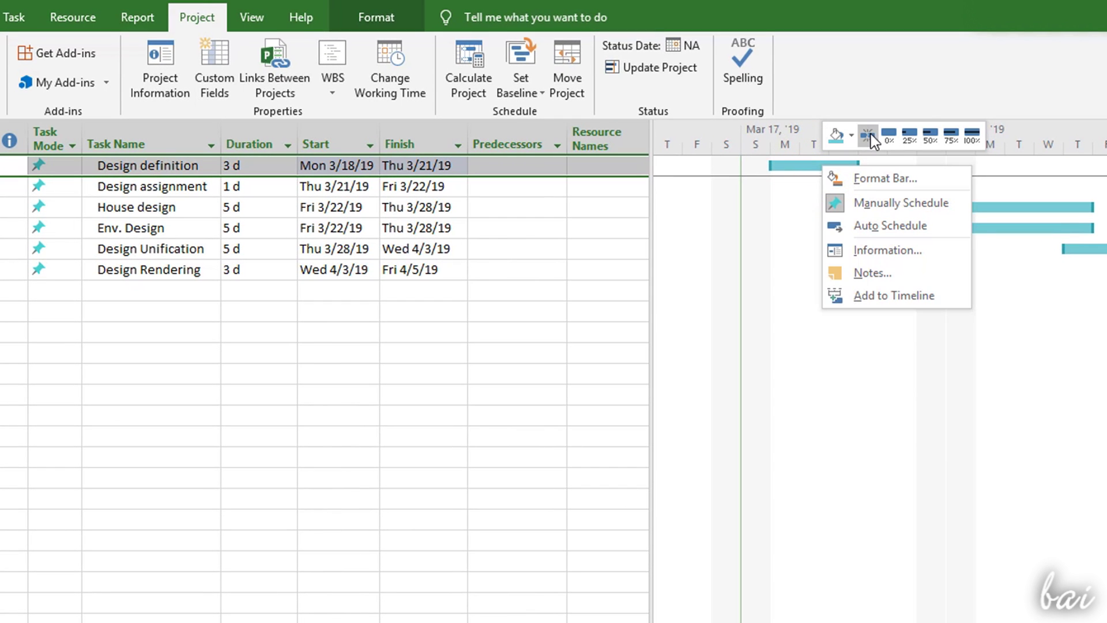
click(868, 136)
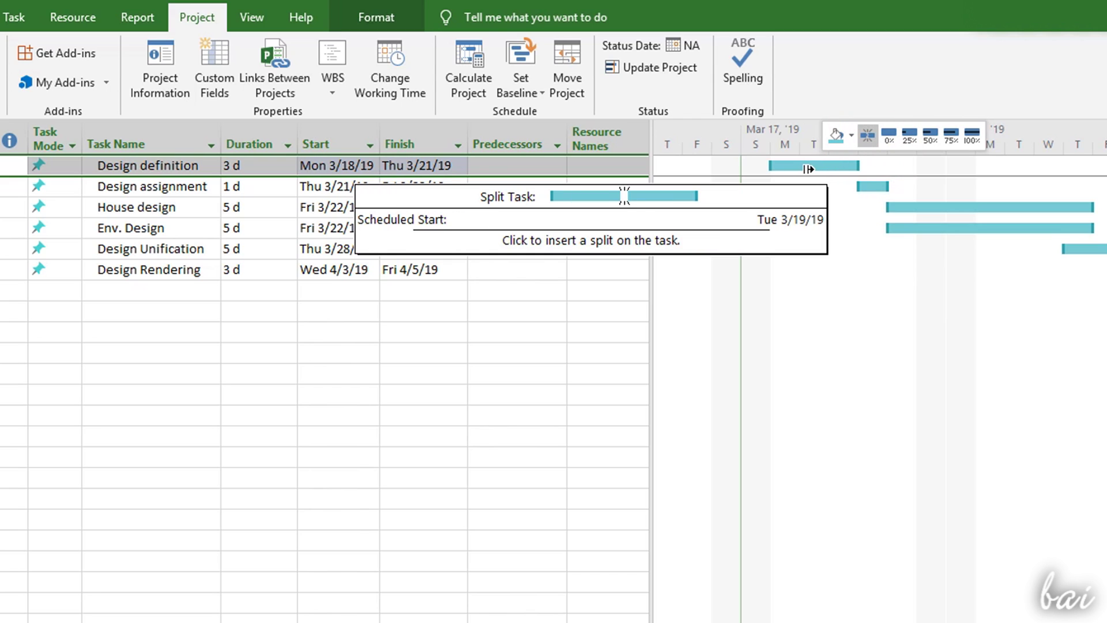
click(837, 167)
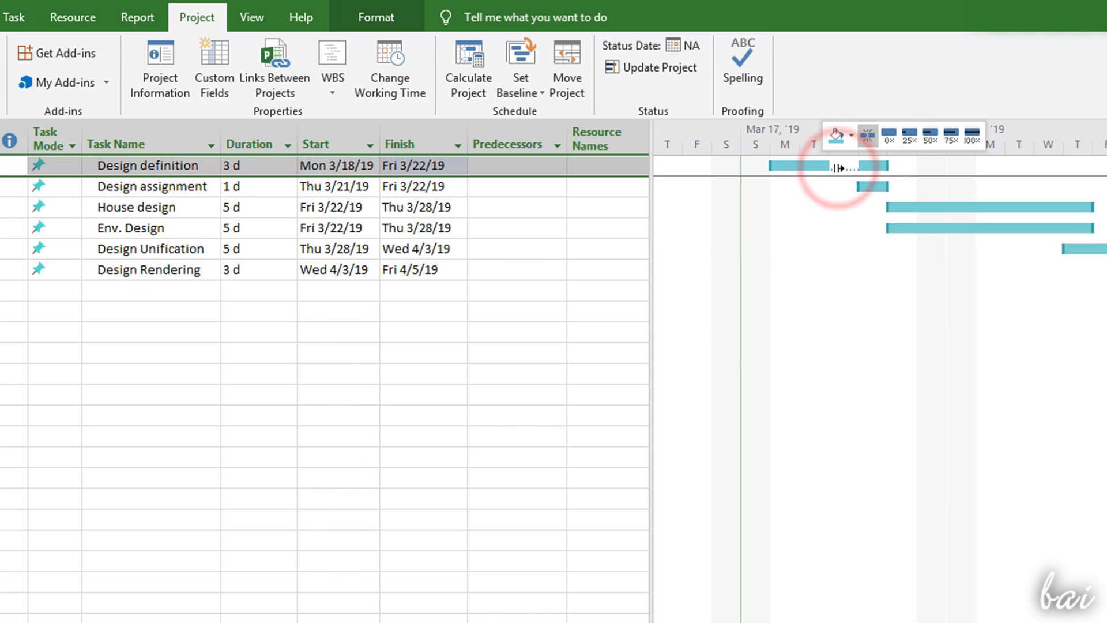
click(826, 229)
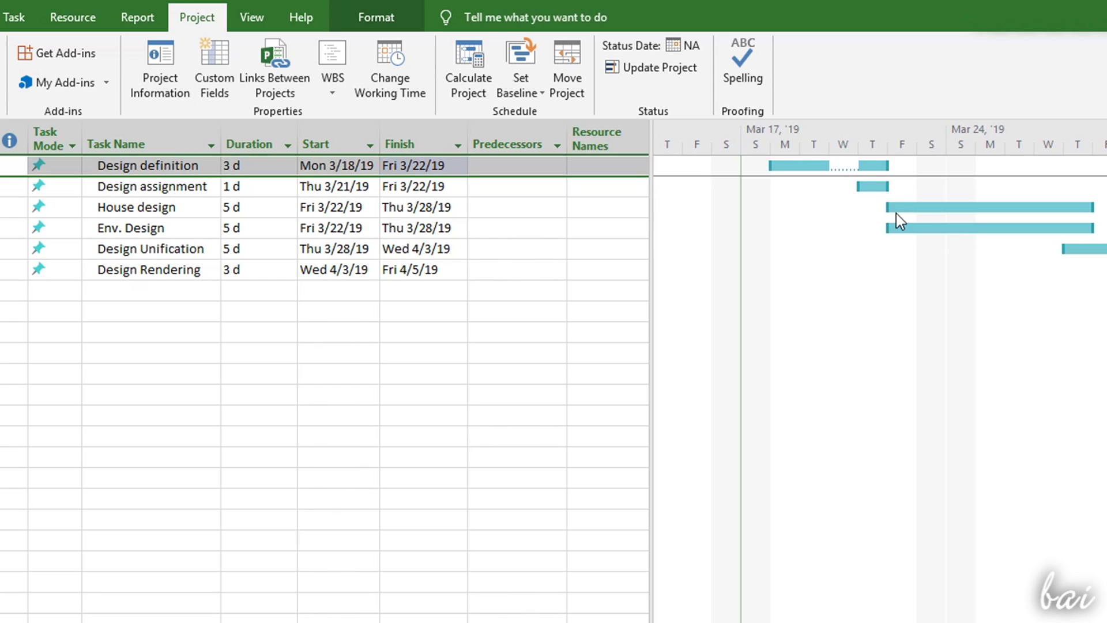
drag(883, 207, 1064, 208)
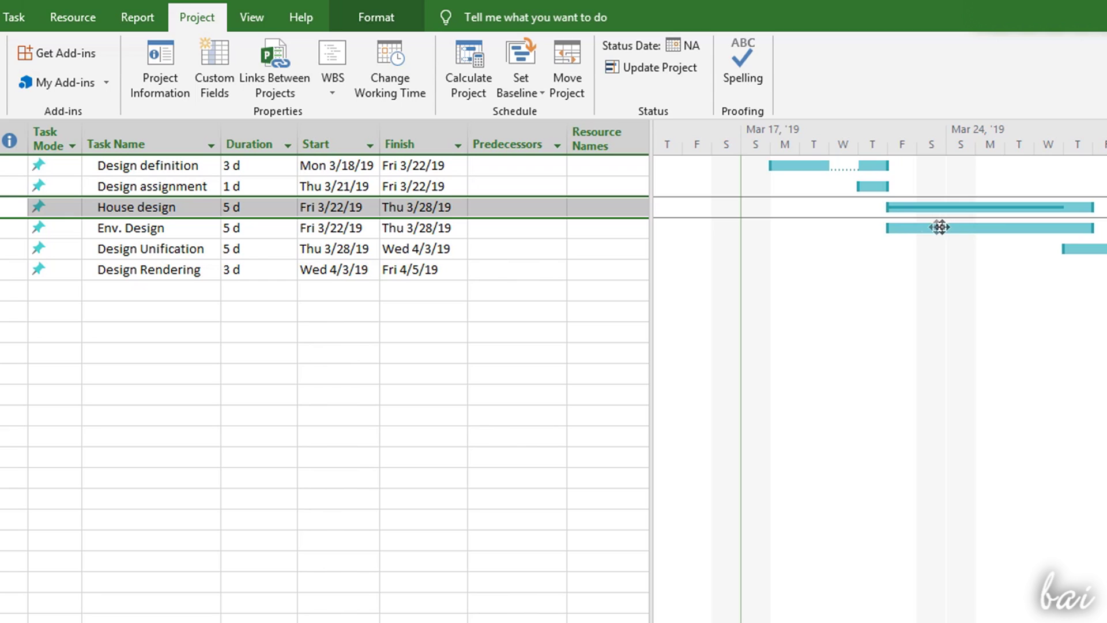
drag(883, 228, 974, 229)
click(179, 168)
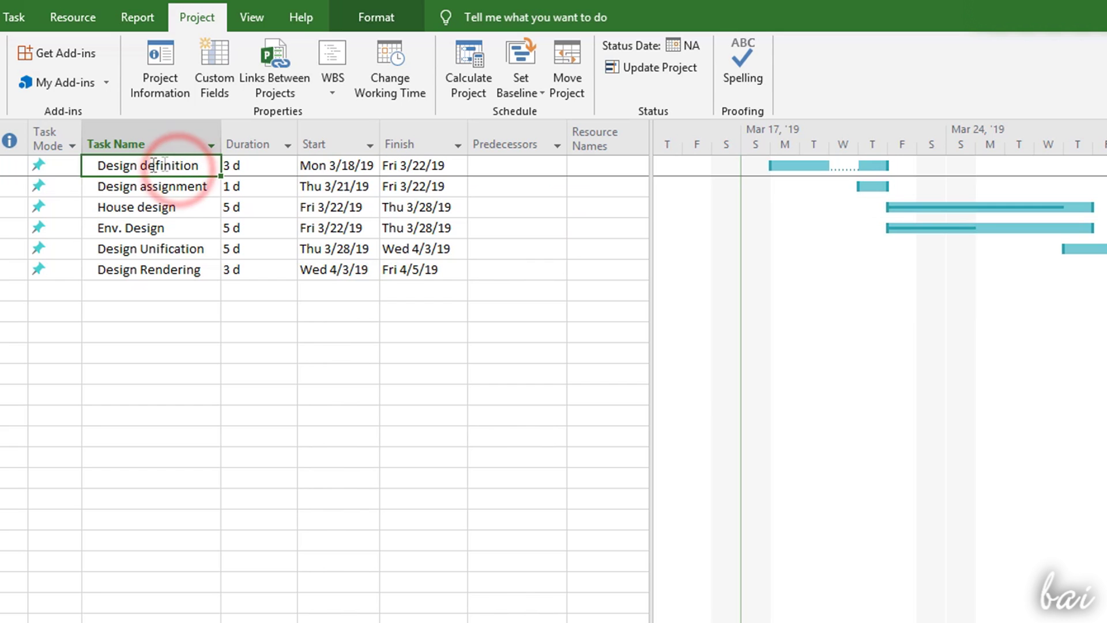
Give Design definition the note 'Start point for project' and a Fri 3/22/19 deadline
double_click(186, 168)
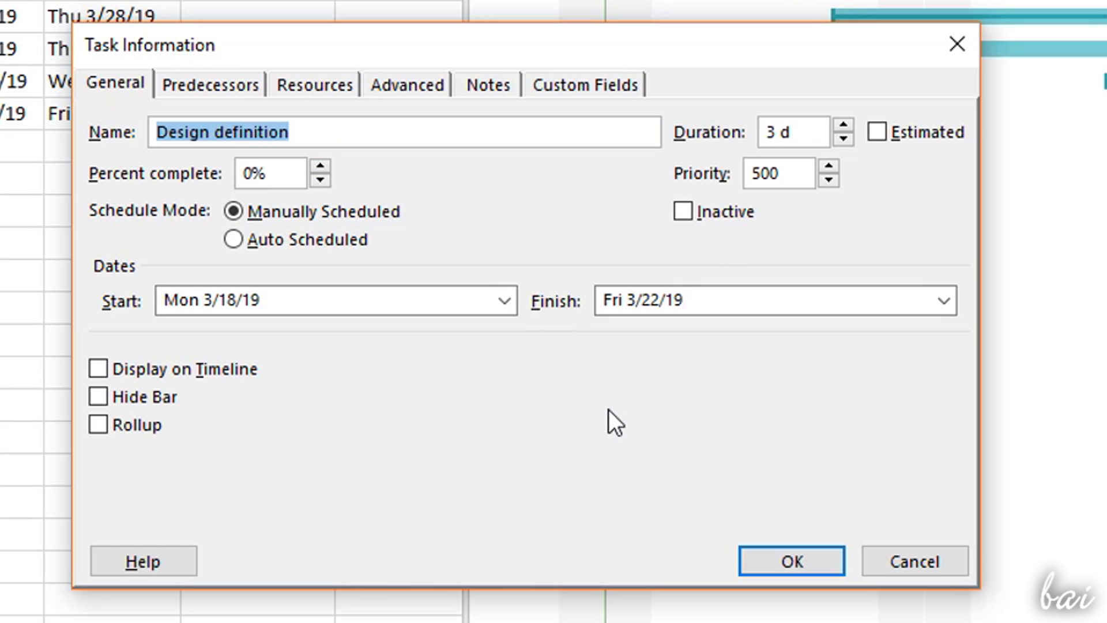
click(500, 92)
click(136, 257)
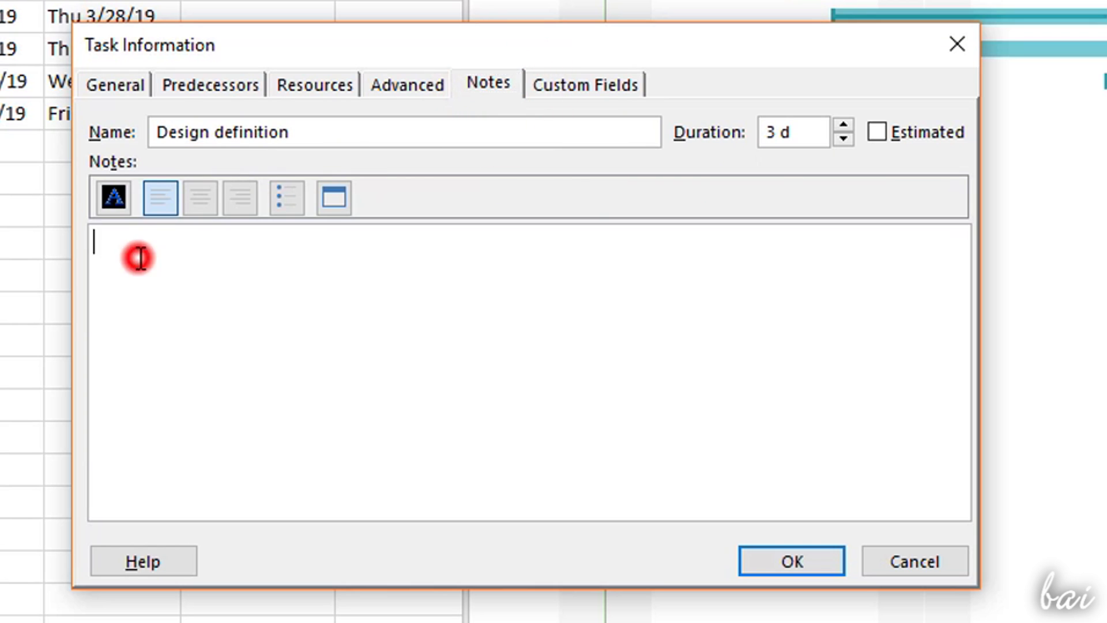
text(Start)
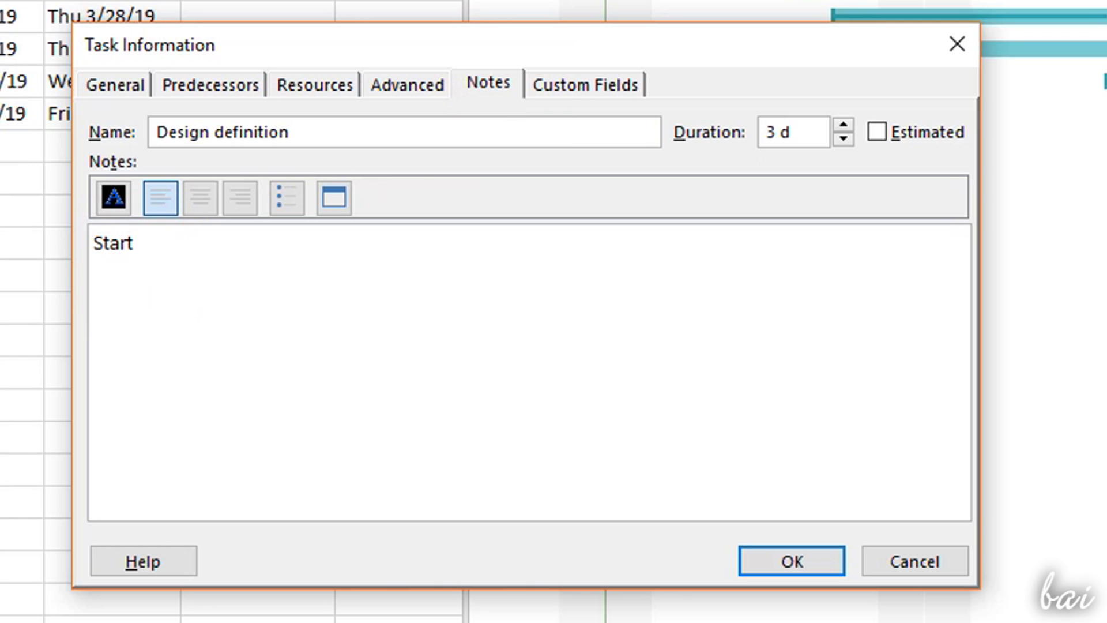
text( point for project)
click(396, 87)
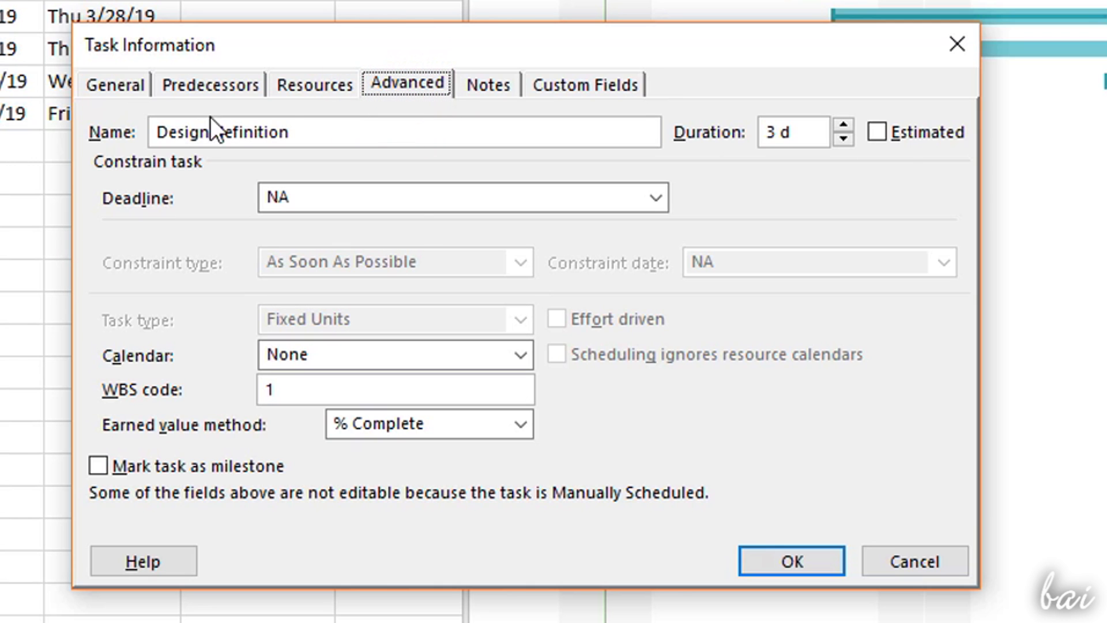
click(657, 199)
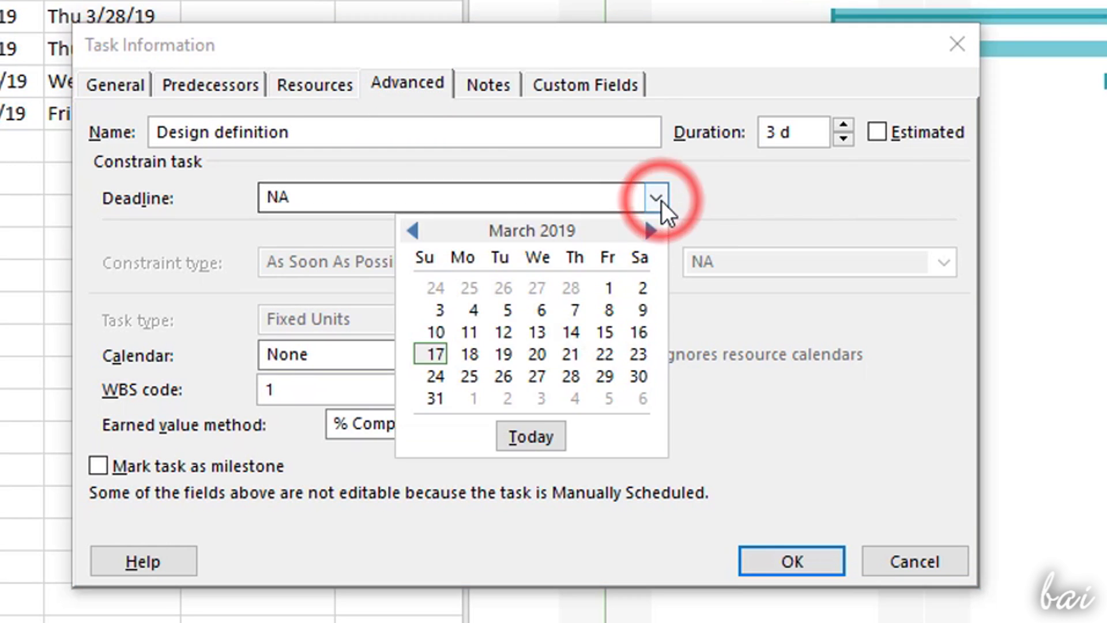
click(604, 355)
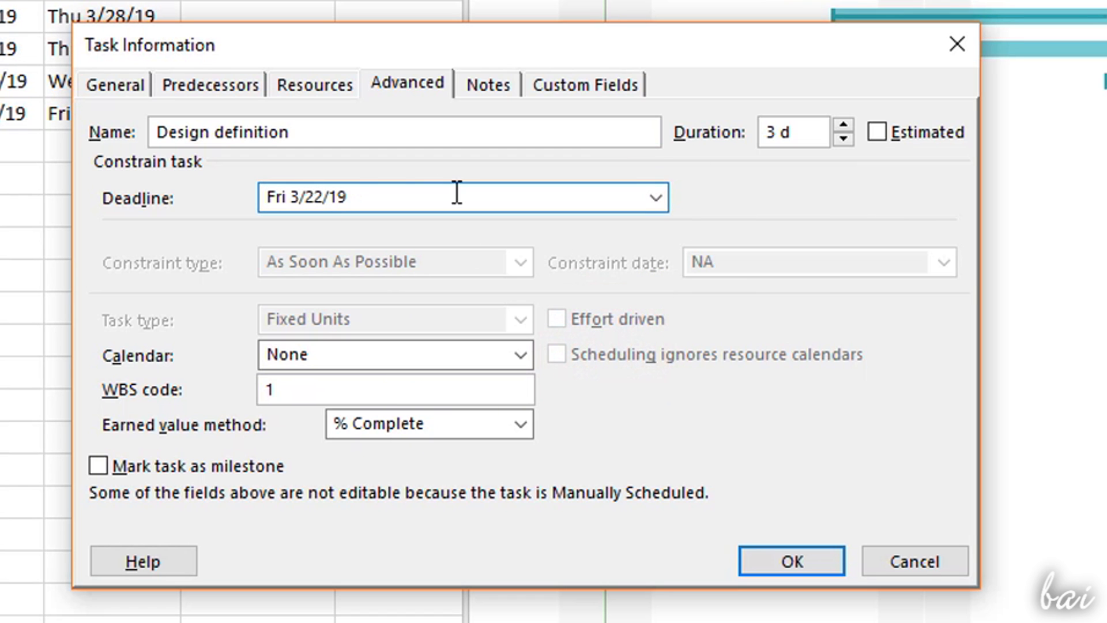
click(772, 559)
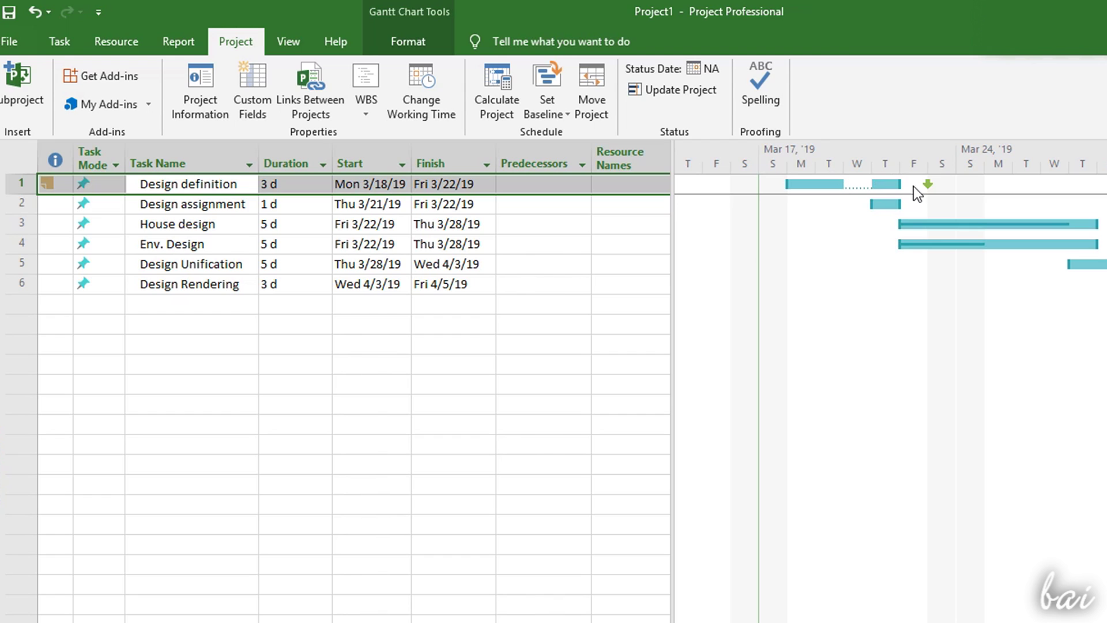
Stretch Design definition to 5.38 days, ending Tue 3/26/19, past its deadline
drag(898, 184, 1018, 200)
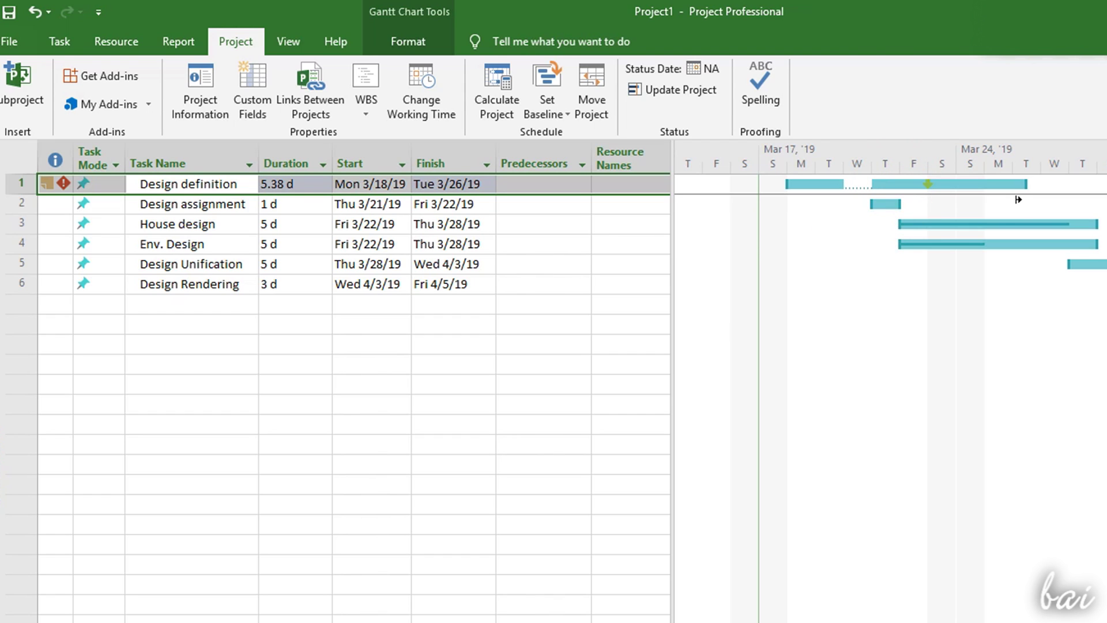
click(195, 185)
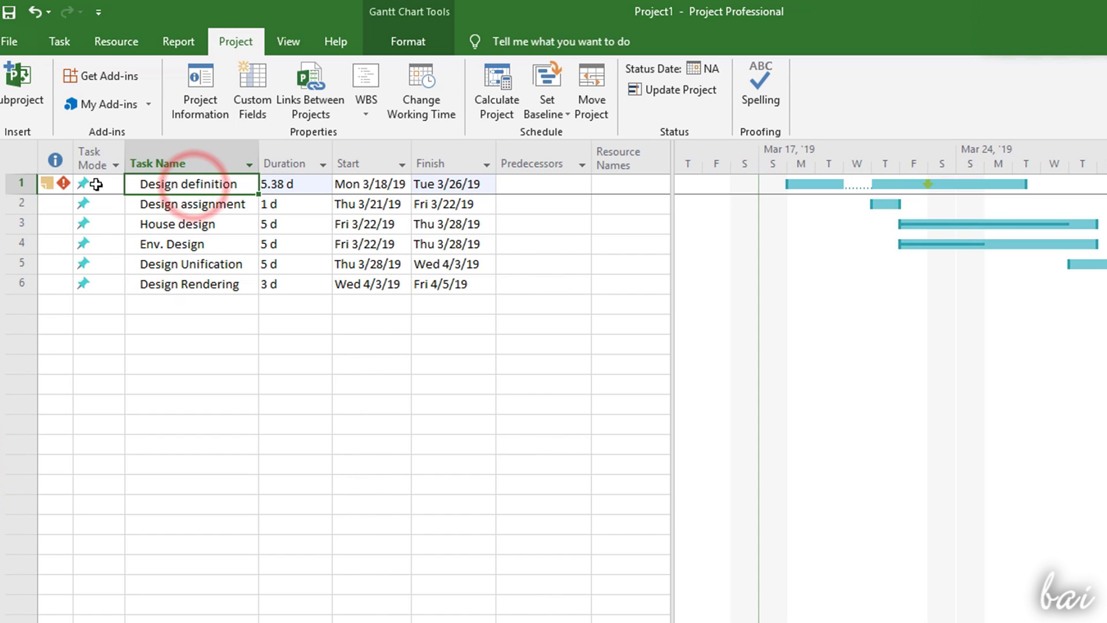
click(194, 185)
mouse_move(62, 182)
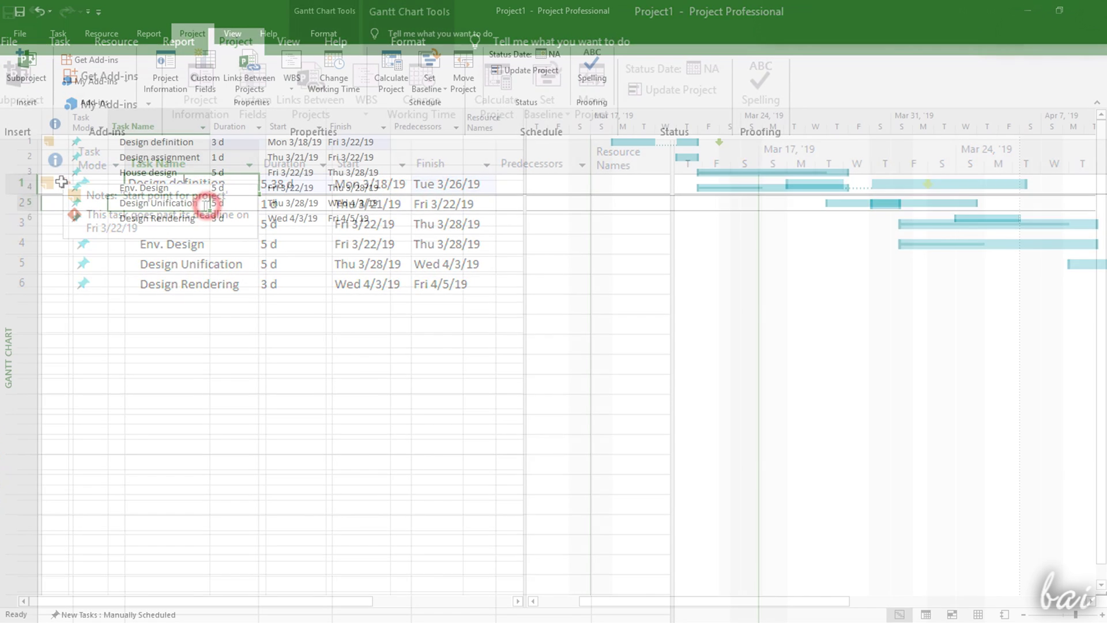
click(173, 219)
click(176, 202)
click(175, 218)
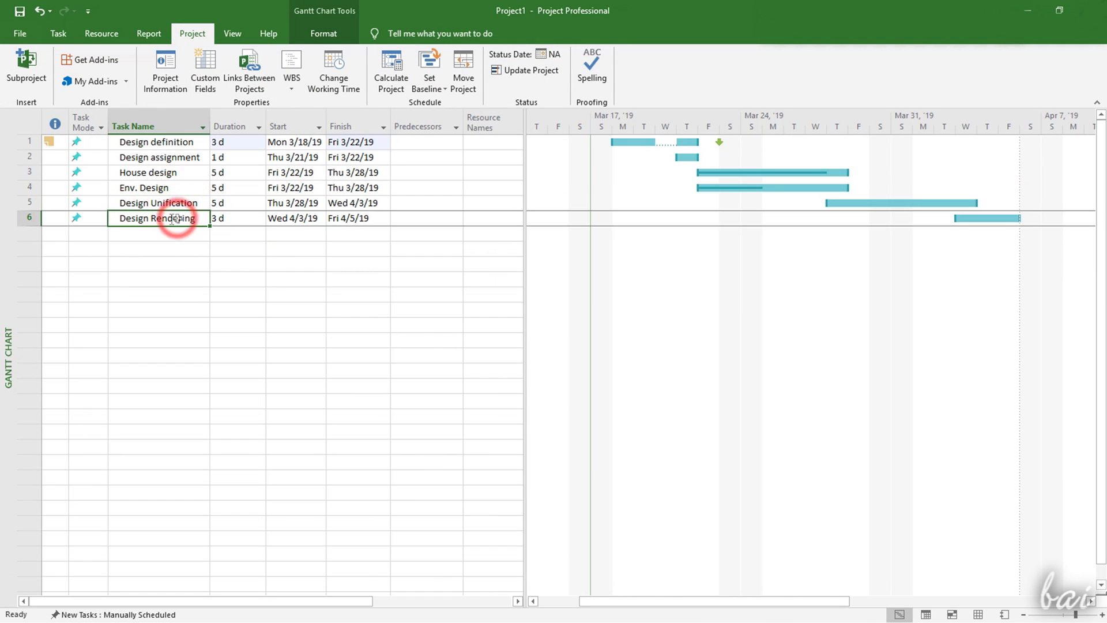
right_click(22, 218)
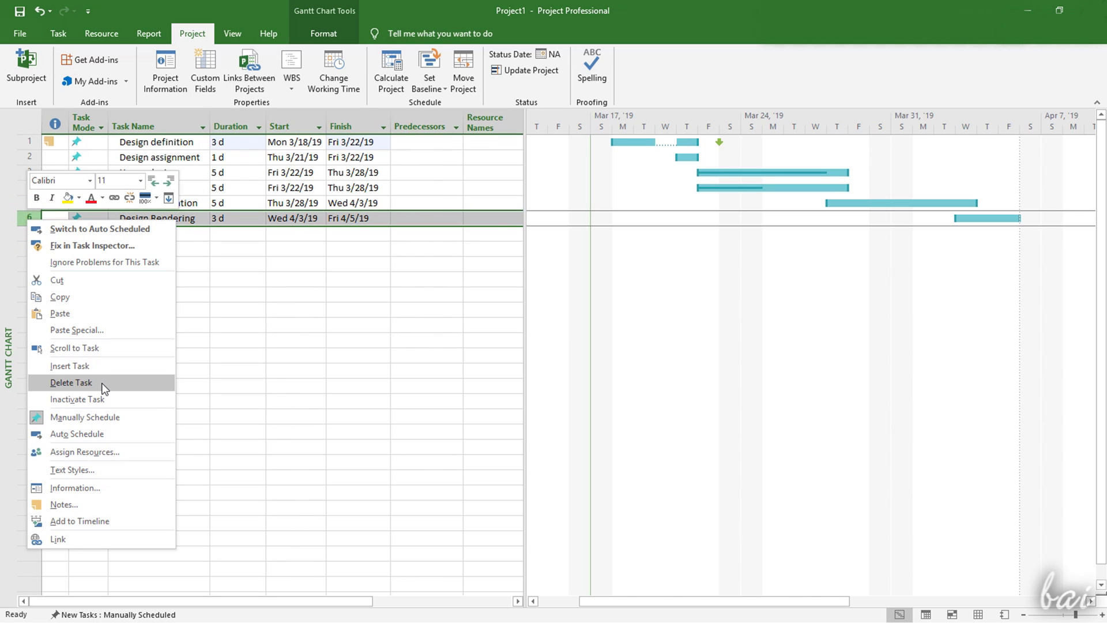
click(71, 382)
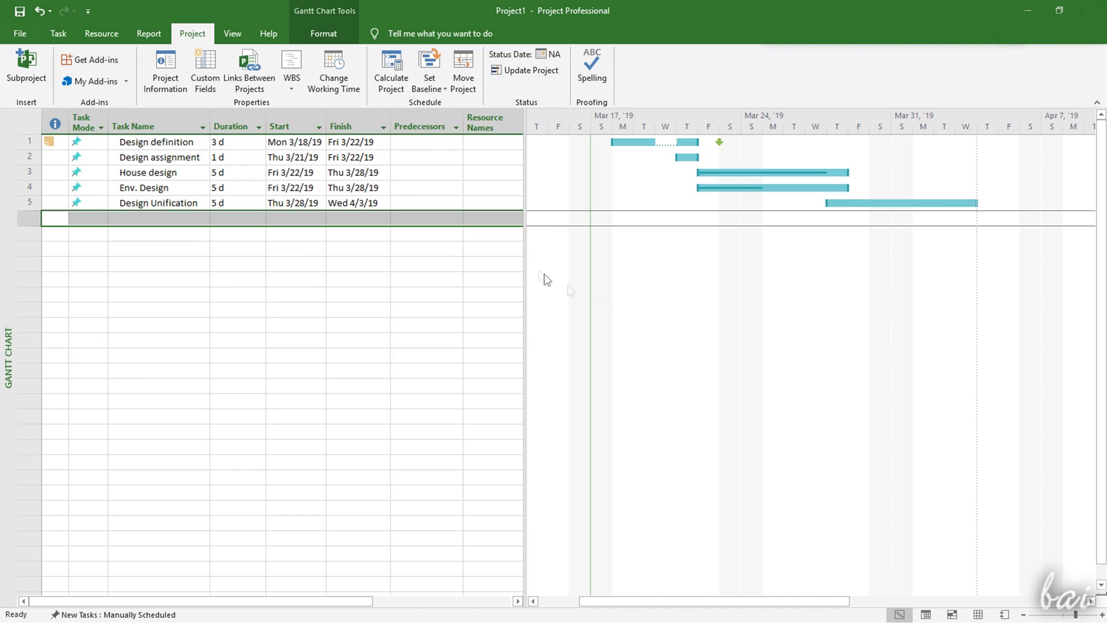
key(ctrl+z)
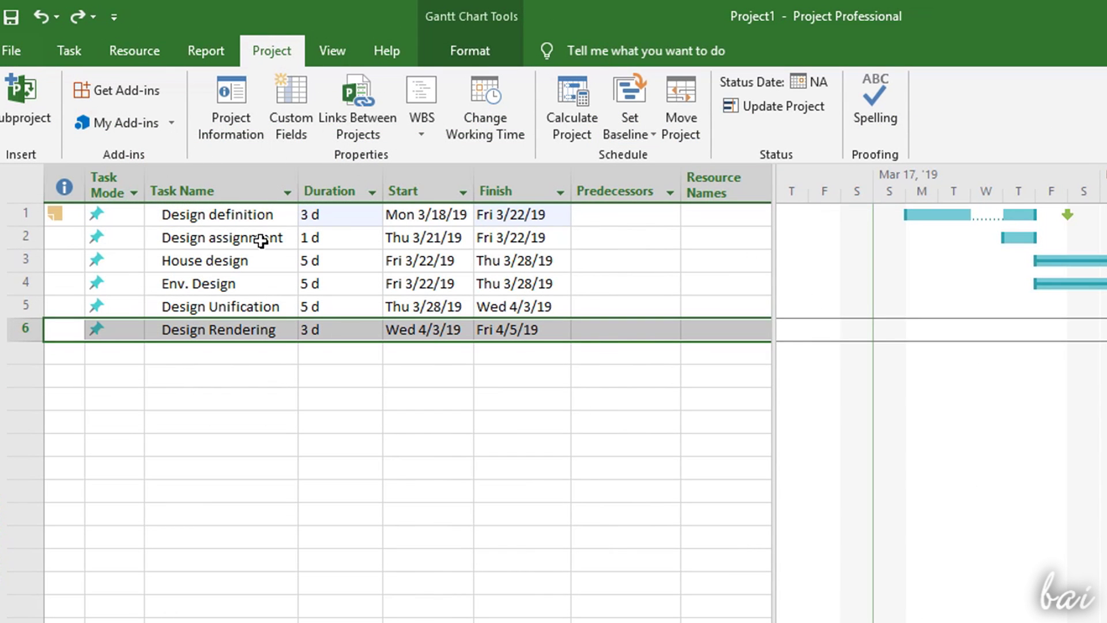
Switch Design assignment to Auto Scheduled and move it back to Thu 3/21–Fri 3/22/19
click(261, 241)
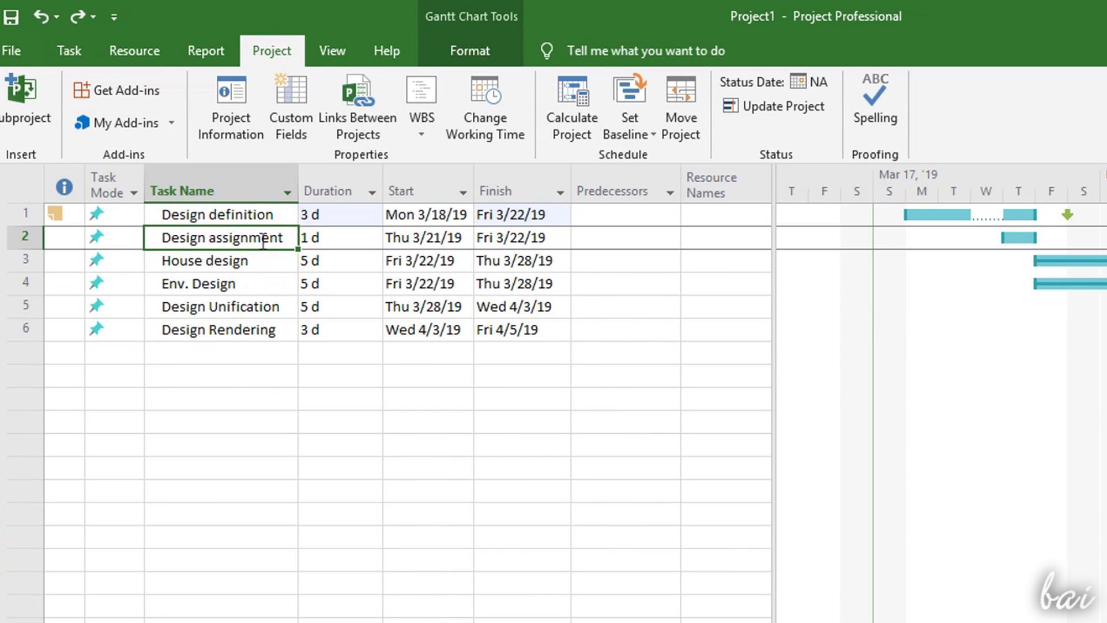
key(Left)
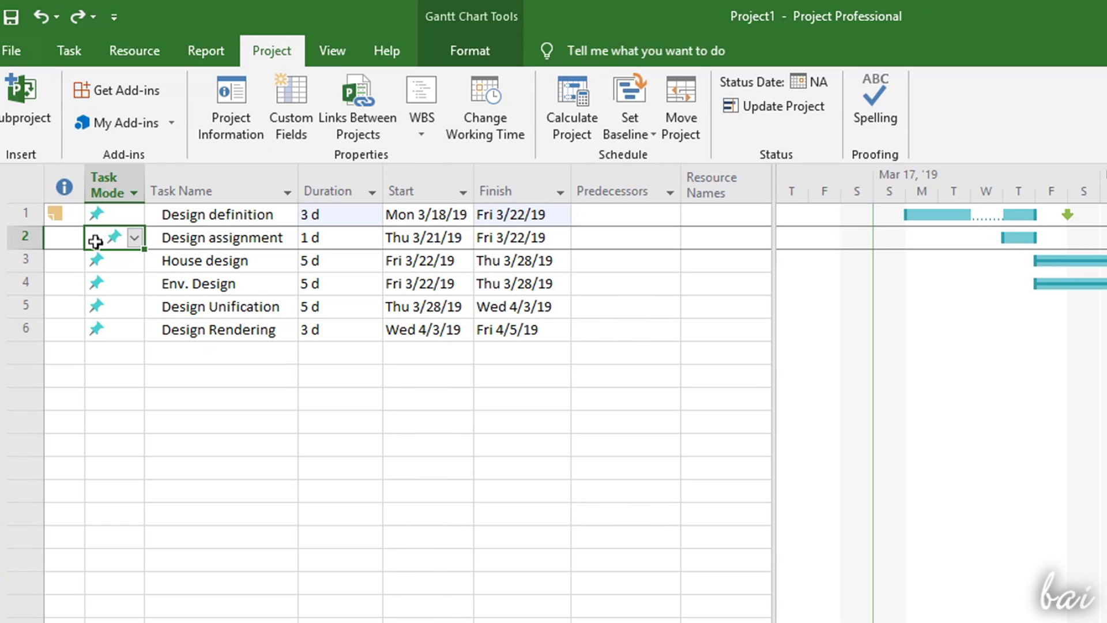
click(135, 237)
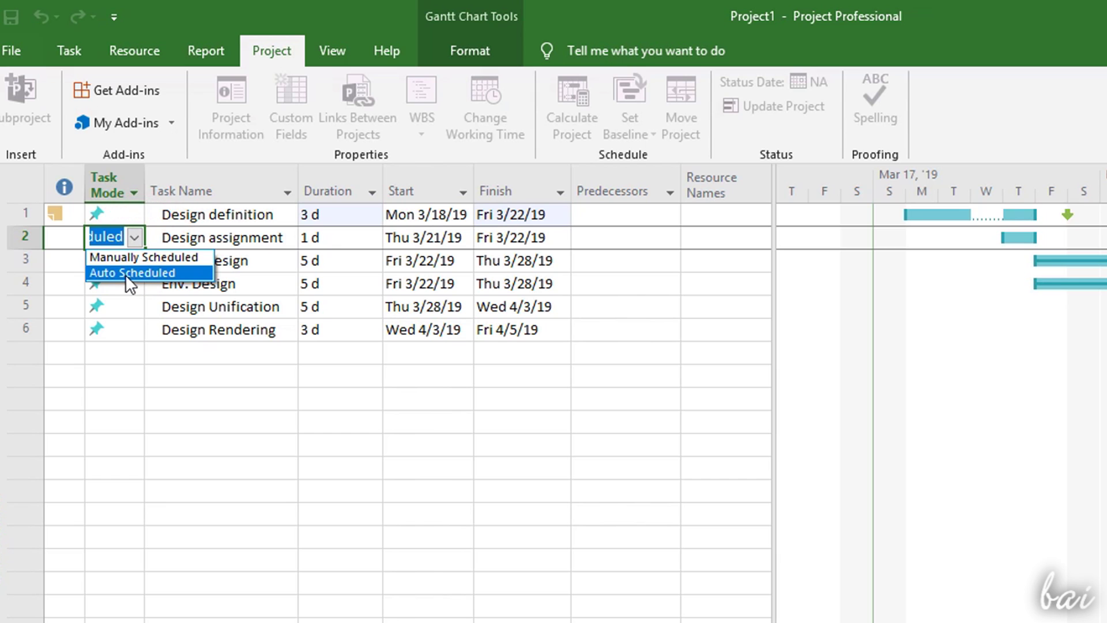
click(177, 273)
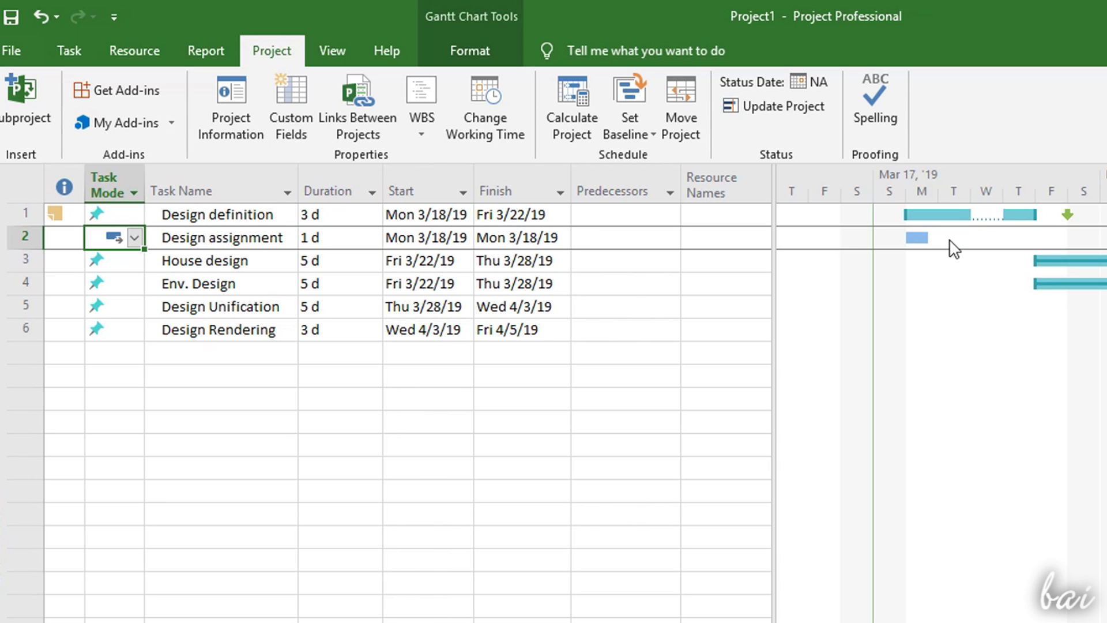
drag(918, 236, 1038, 238)
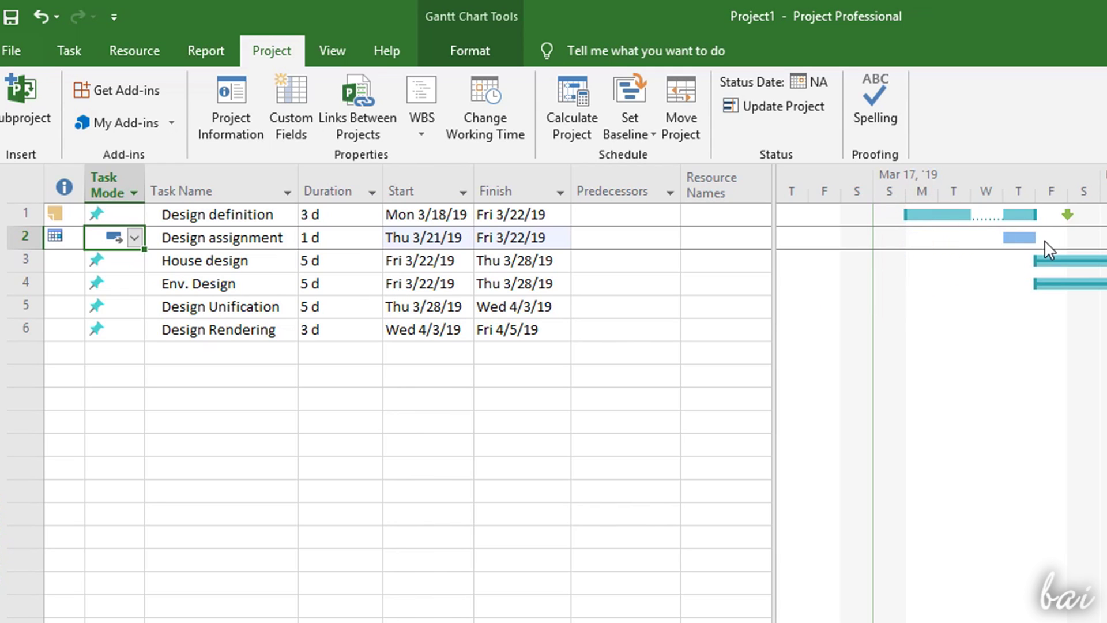
Set Design assignment's constraint to Must Finish On, dated Fri 3/22/19
double_click(242, 240)
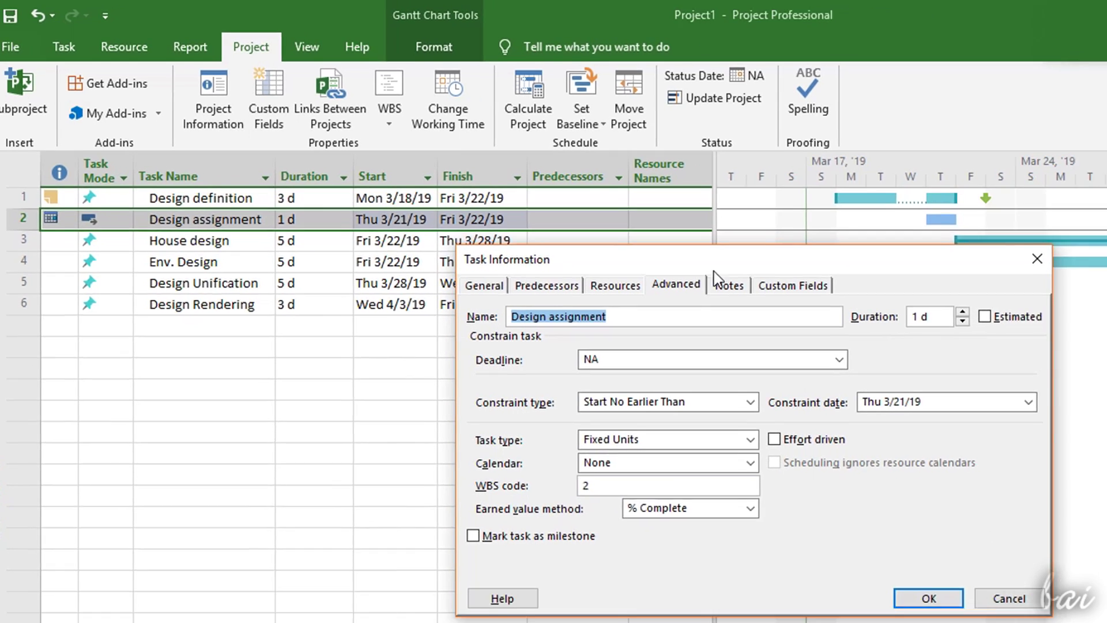
drag(744, 264, 751, 336)
click(681, 355)
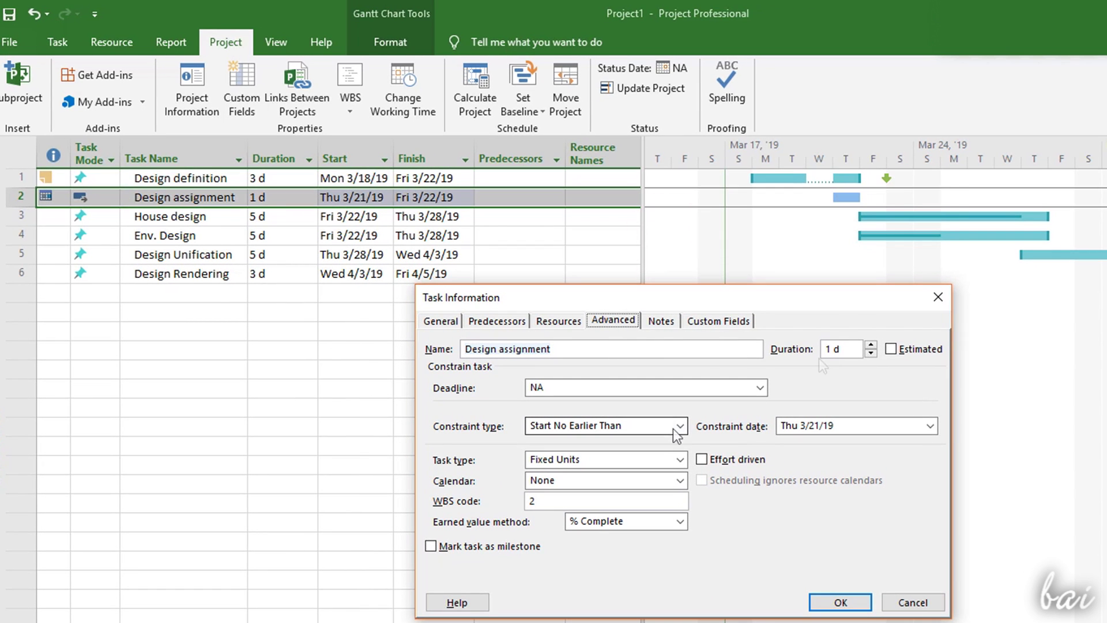
click(680, 426)
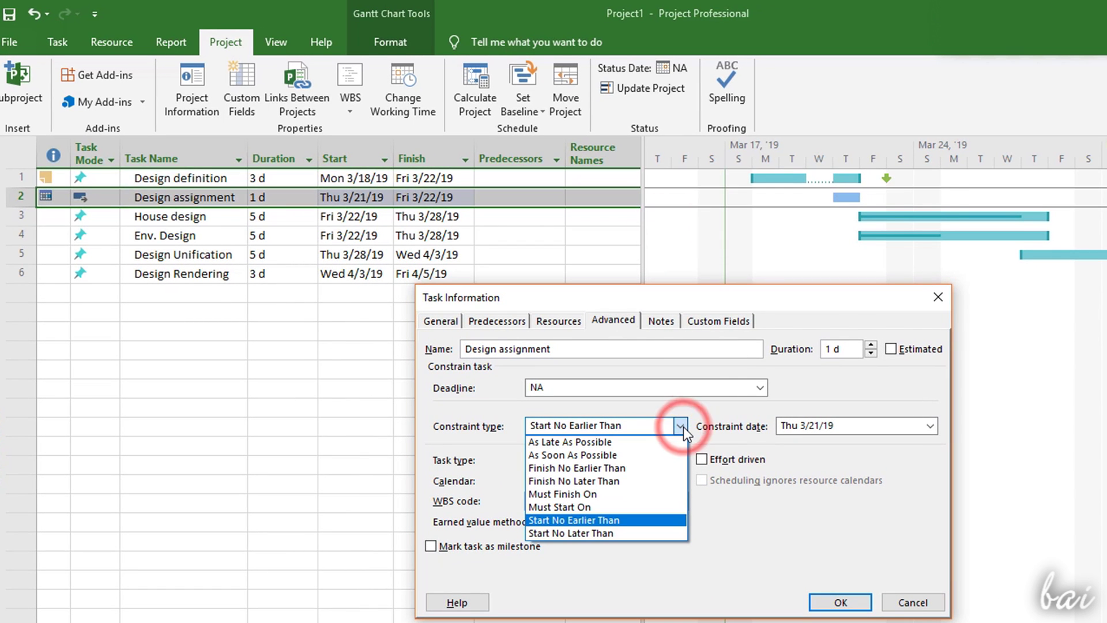
click(631, 493)
click(822, 426)
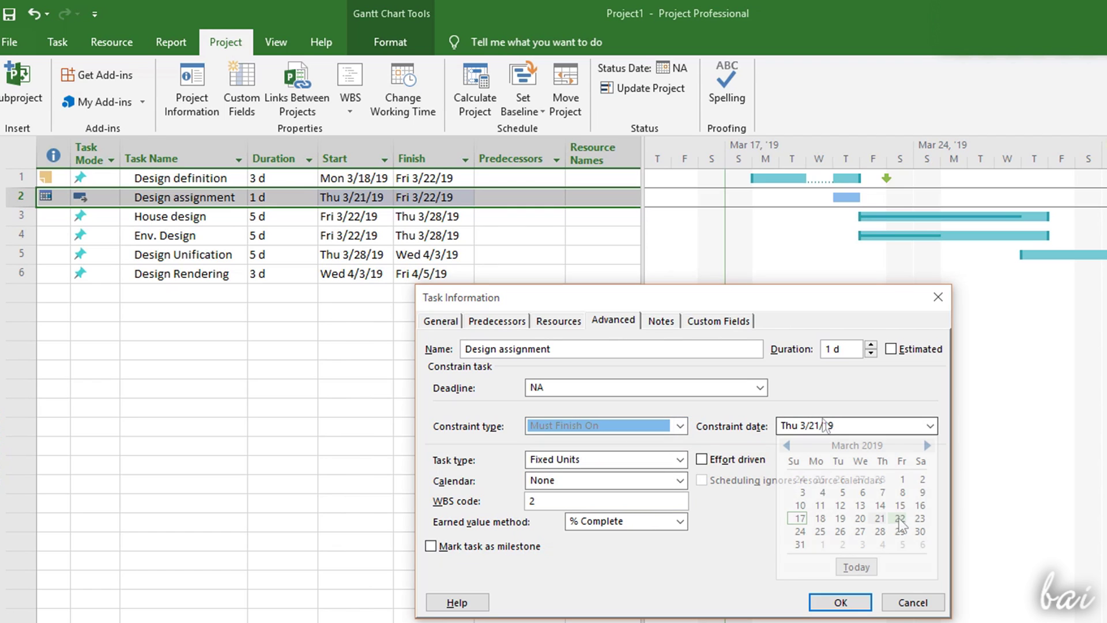
click(899, 518)
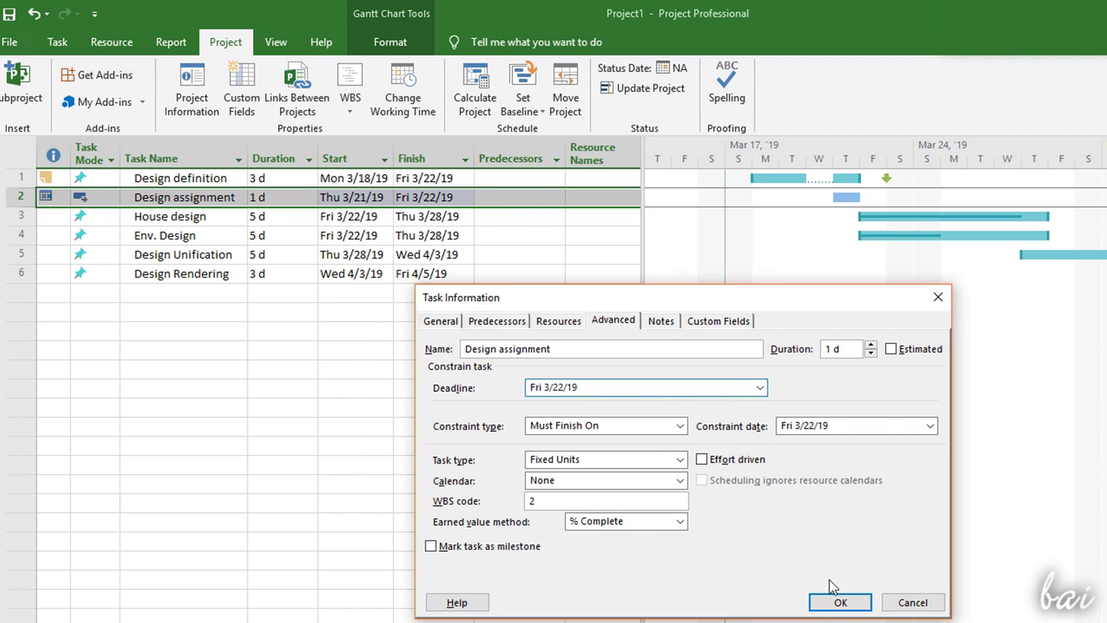
Apply the Must Finish On constraint and keep it when moving Design assignment to Sat 3/23/19
click(840, 599)
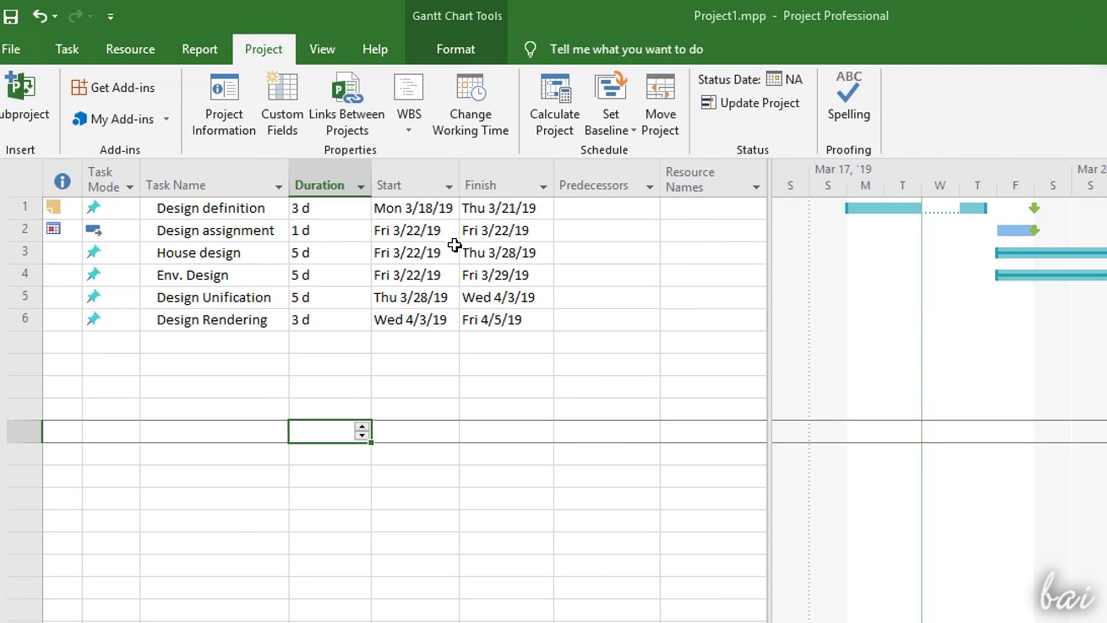
click(265, 226)
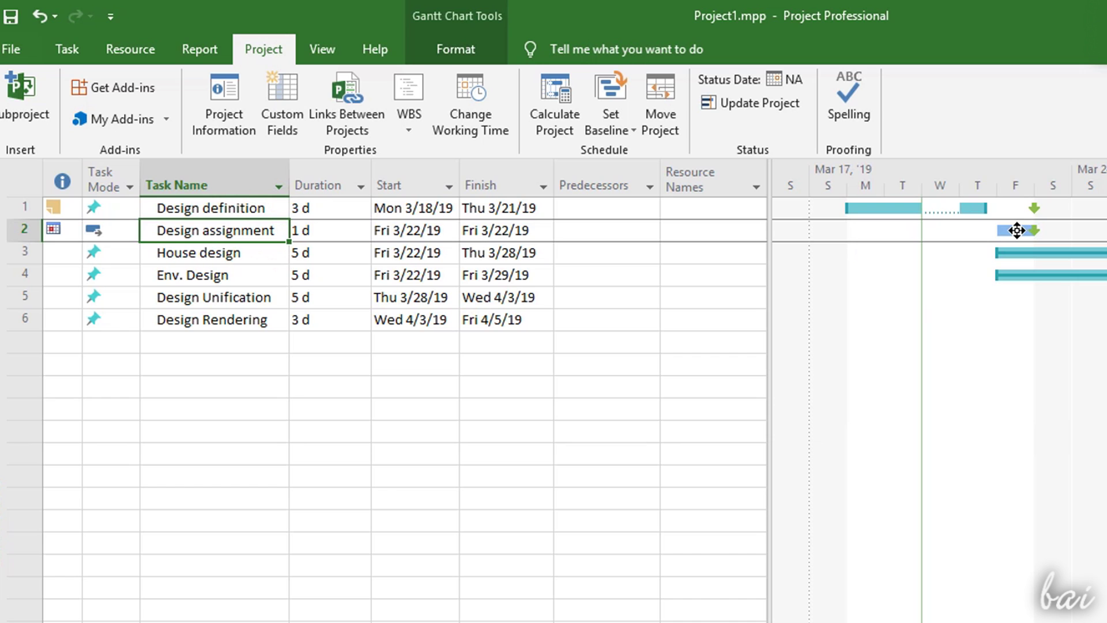
drag(1013, 230, 1075, 228)
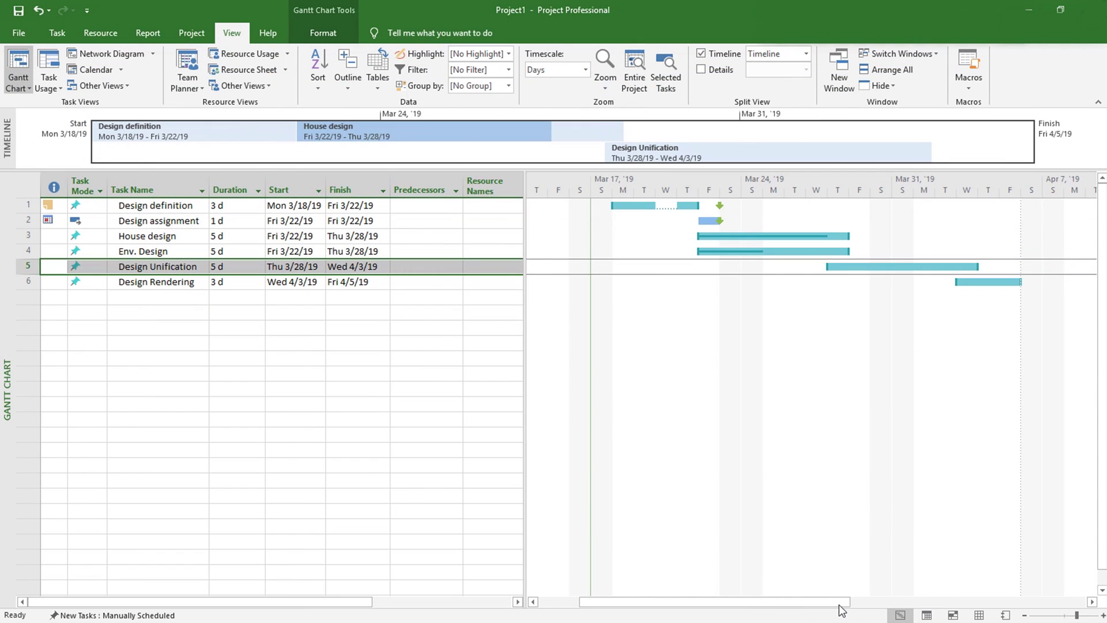
mouse_move(839, 601)
mouse_down()
mouse_move(1048, 589)
mouse_move(697, 594)
mouse_move(761, 596)
mouse_up()
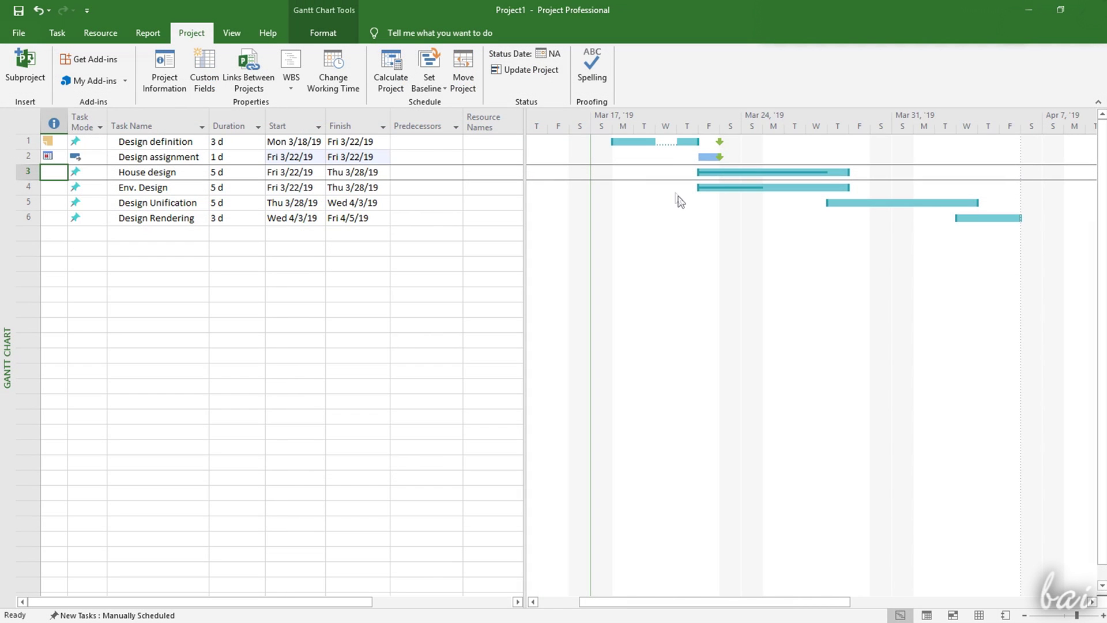
Show the timeline and add Design definition and Design Unification to it
click(231, 33)
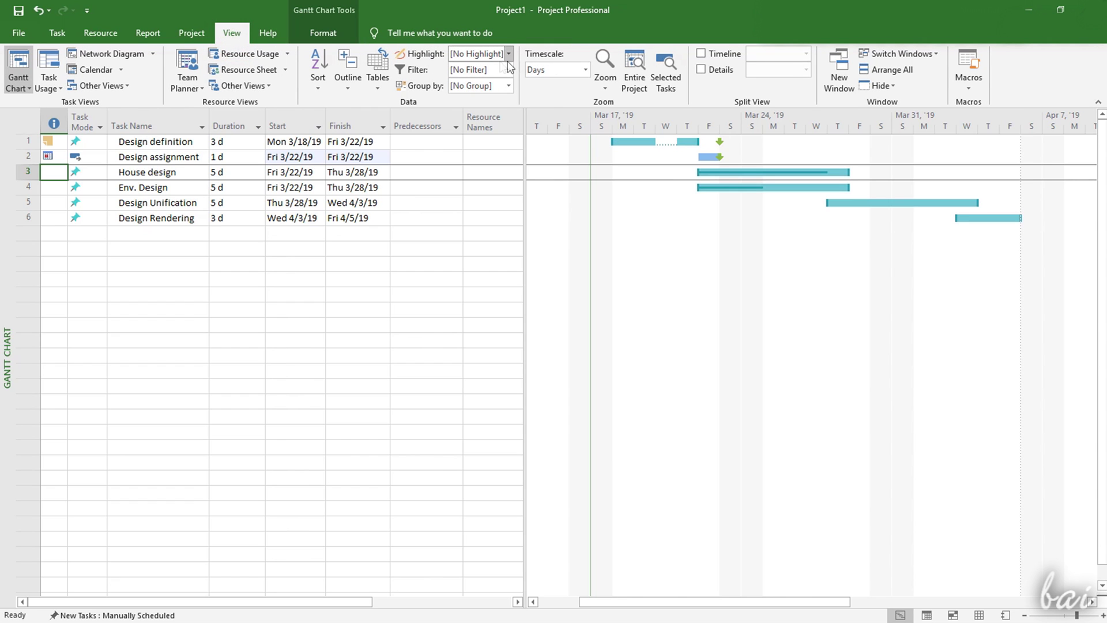
click(701, 55)
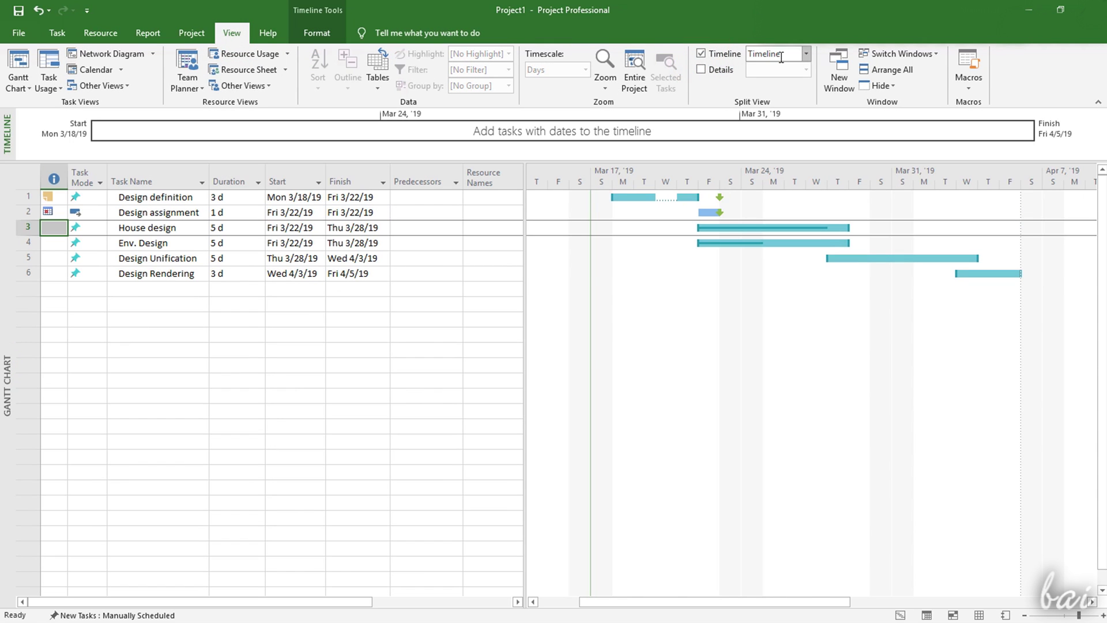
click(637, 197)
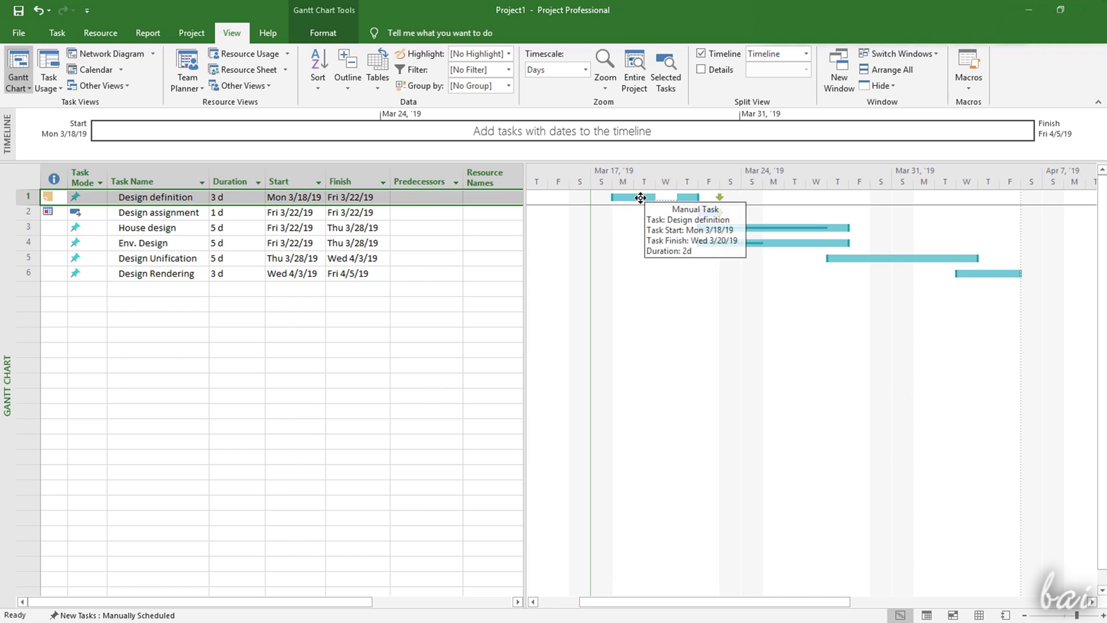
right_click(640, 198)
click(694, 293)
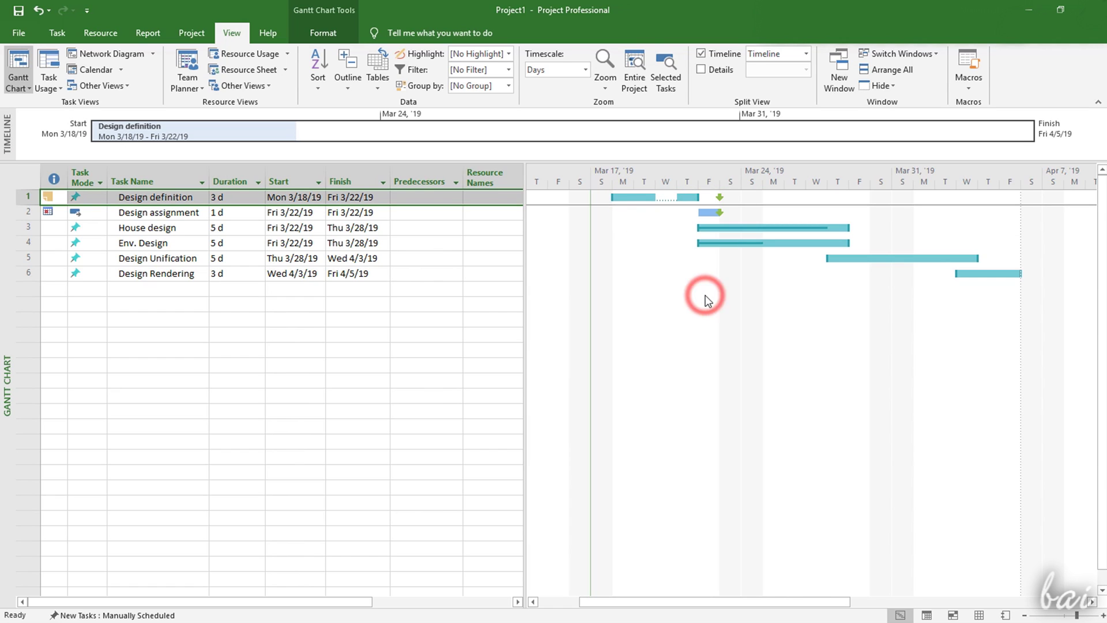
click(945, 258)
right_click(945, 258)
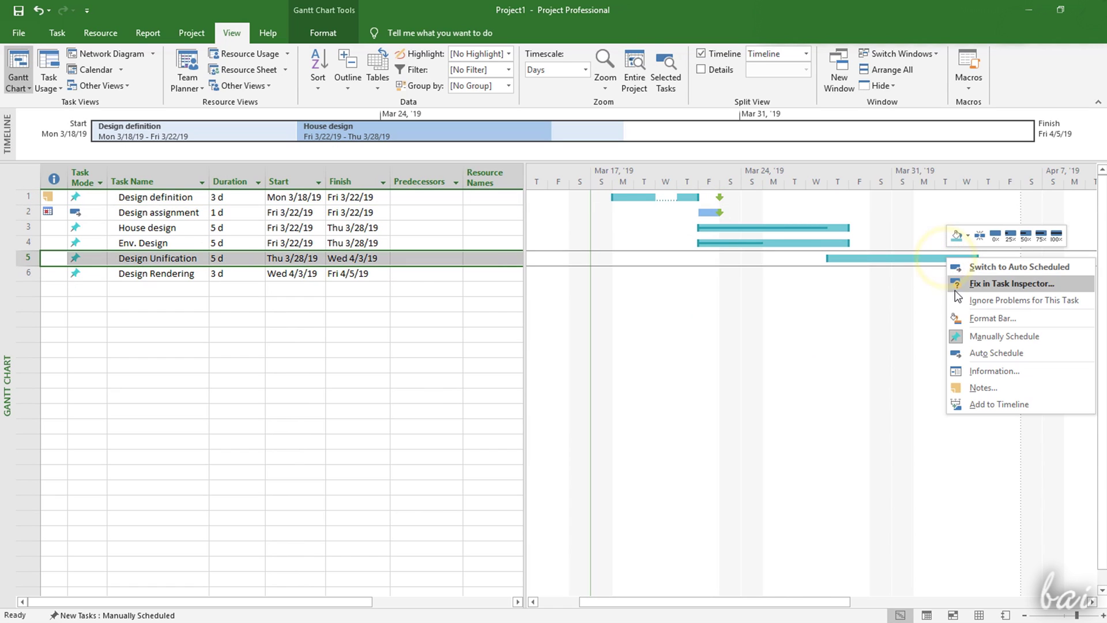
click(986, 406)
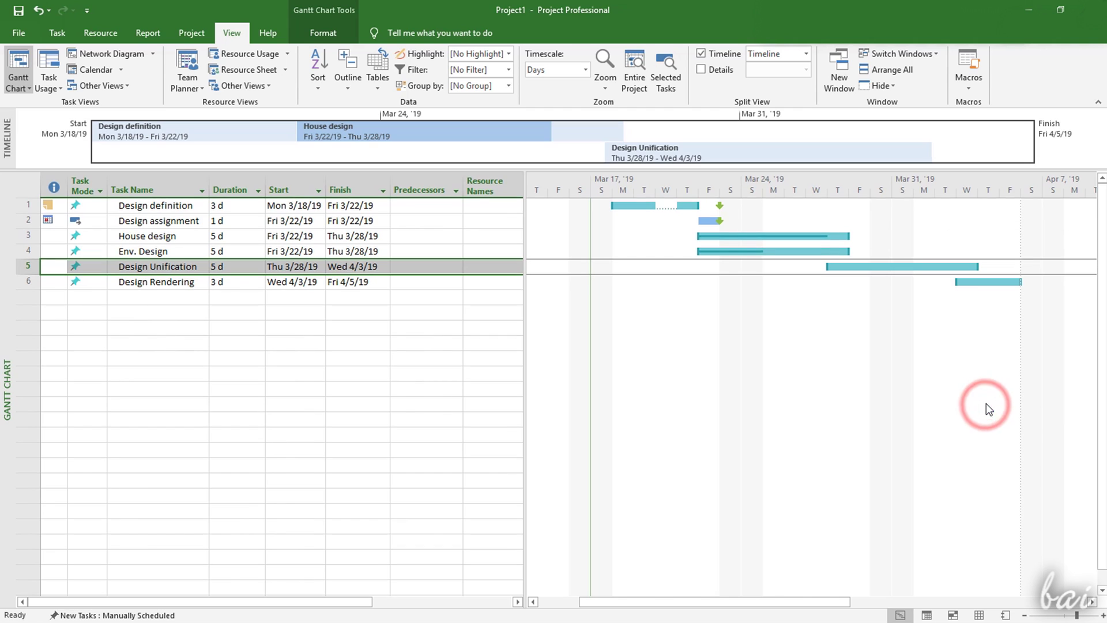
Remove House design from the timeline
click(588, 128)
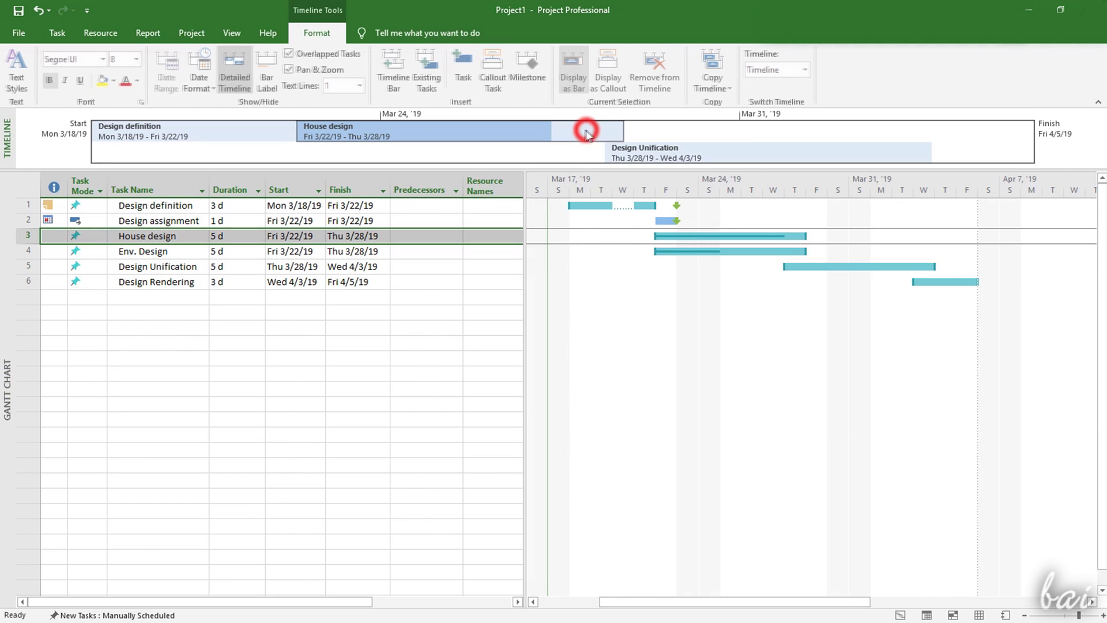
right_click(588, 127)
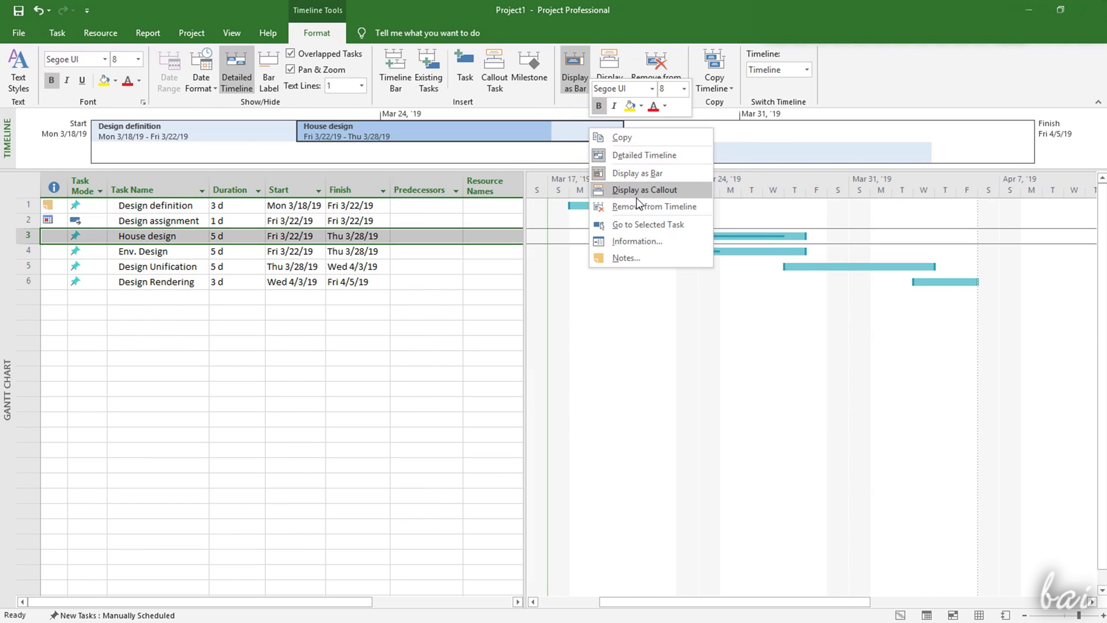
click(670, 209)
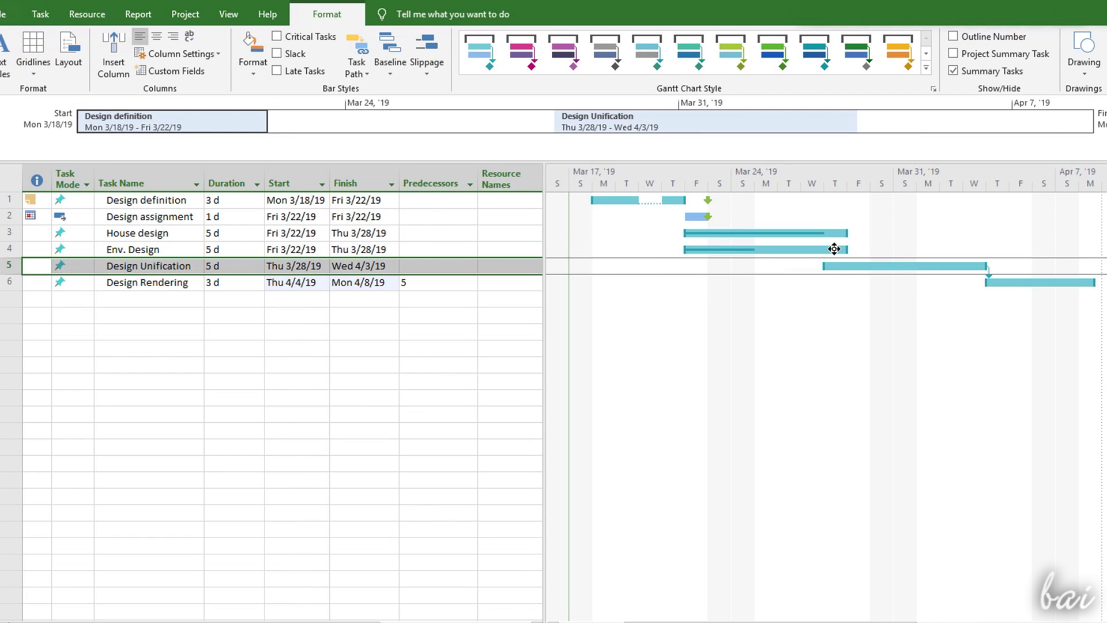
Link task 4, Env. Design and House design to Design Unification, and Design Unification to Design Rendering
drag(835, 250, 865, 265)
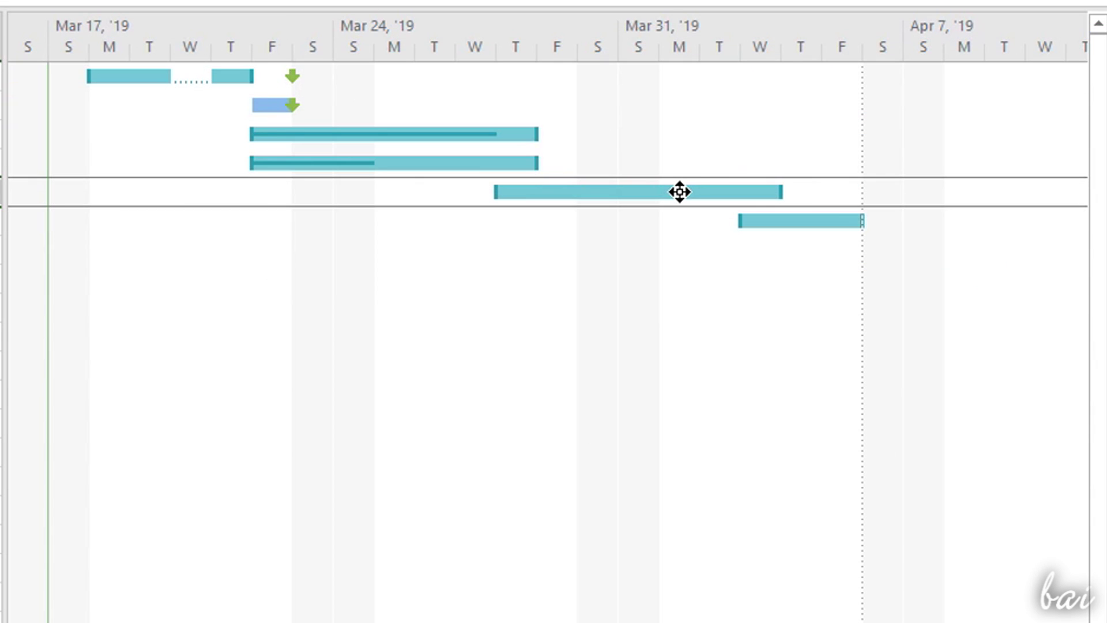
click(679, 192)
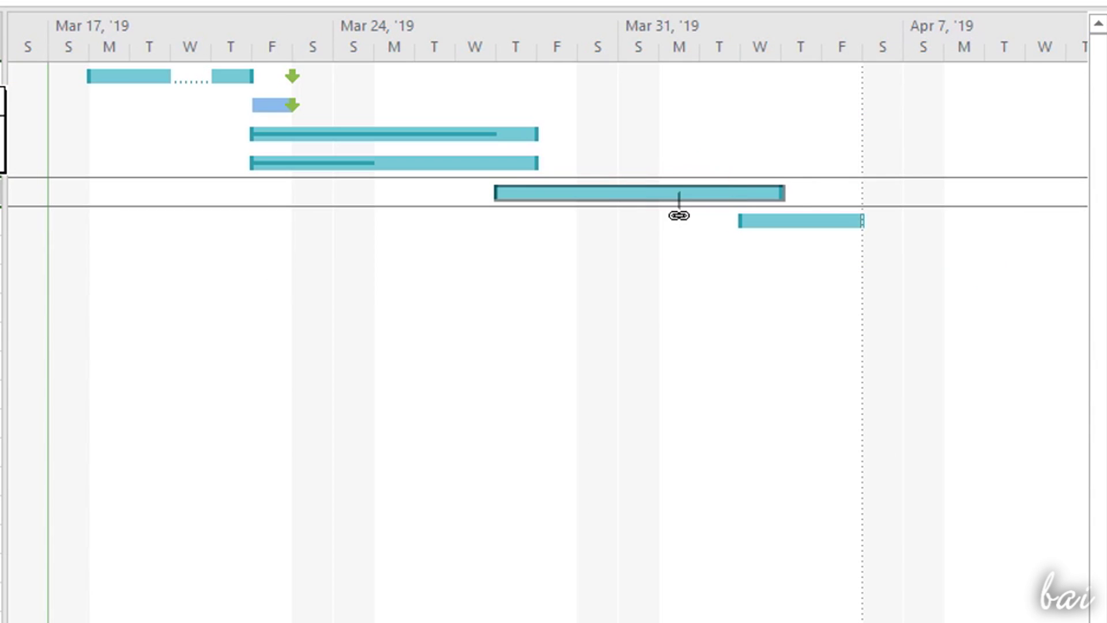
drag(679, 214, 790, 223)
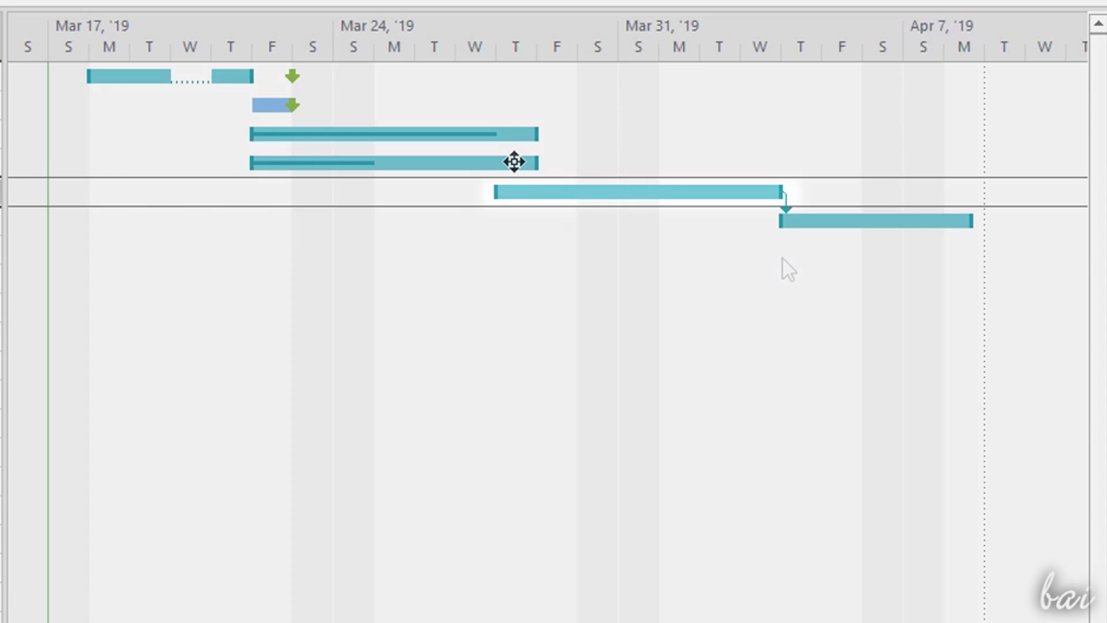
drag(513, 161, 519, 196)
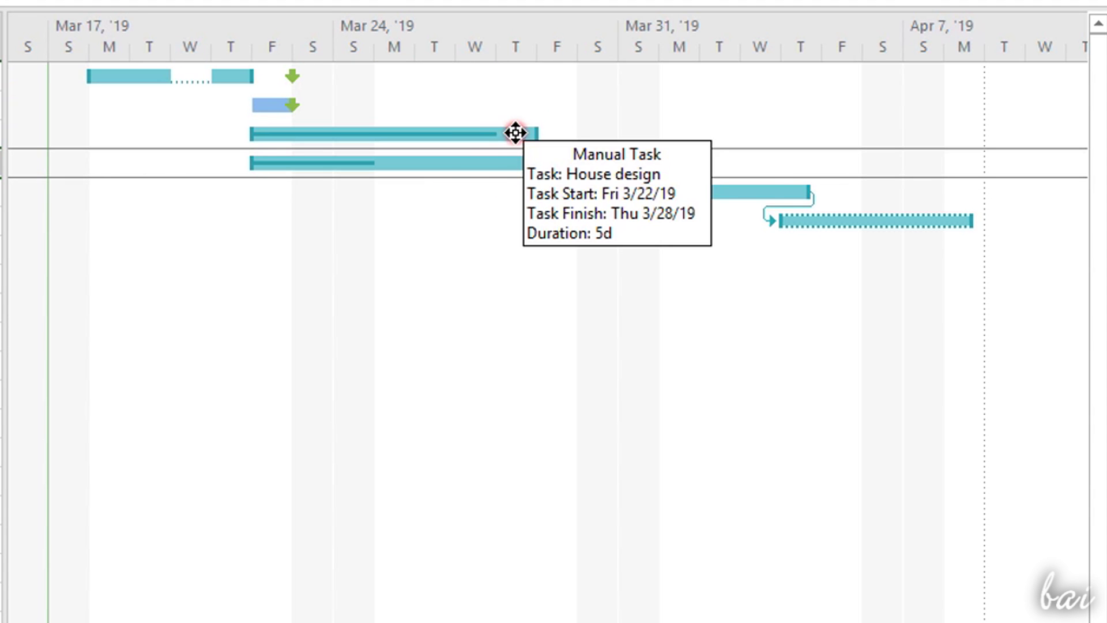
drag(513, 132, 565, 191)
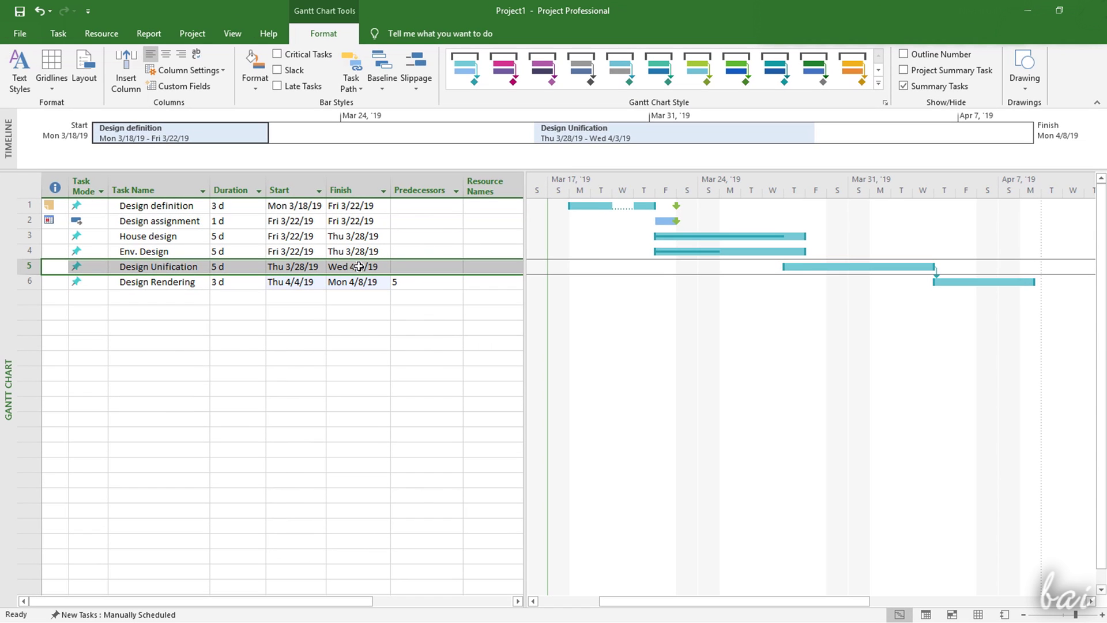
Select Design Rendering's Predecessors cell for editing
click(363, 280)
click(425, 188)
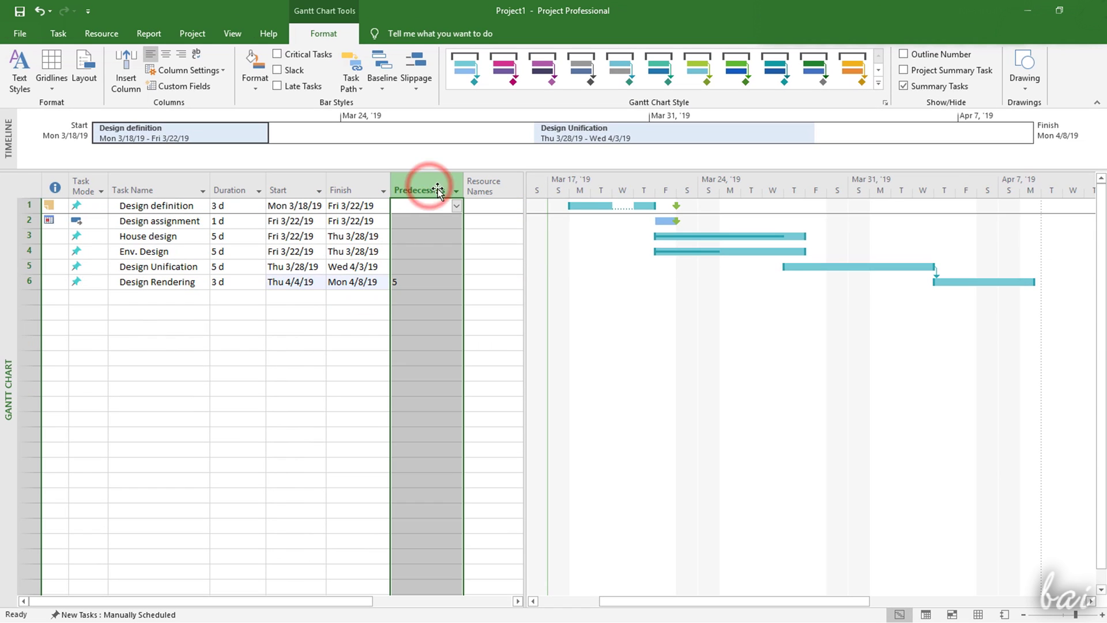
click(419, 280)
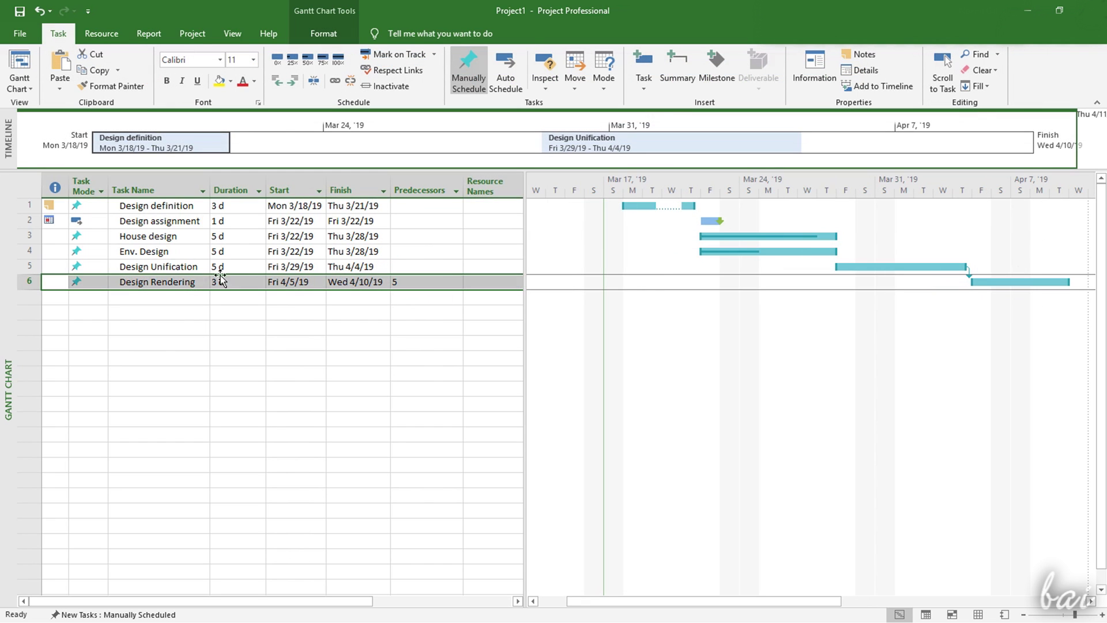
click(168, 282)
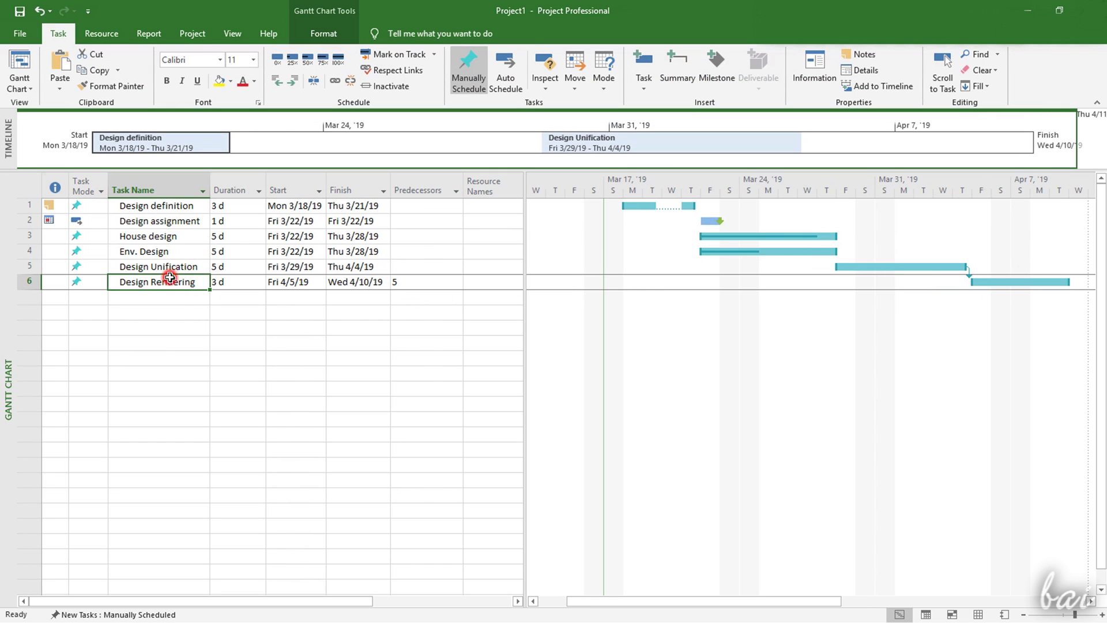
click(395, 281)
Enter predecessor 5 for Design Rendering and change the link to start-to-start
text(5)
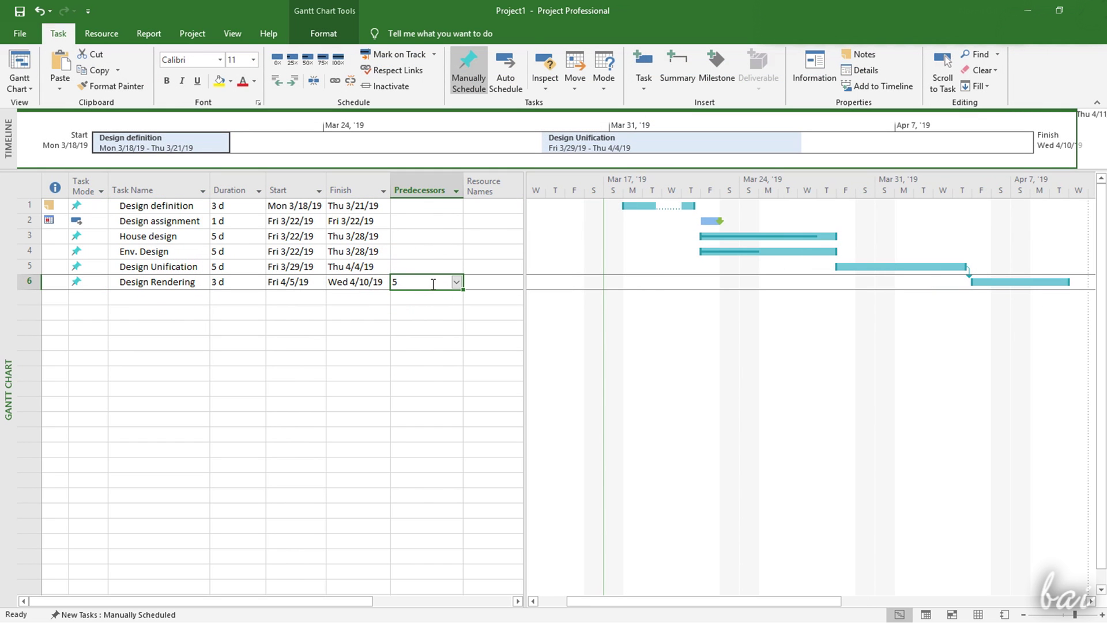
double_click(178, 282)
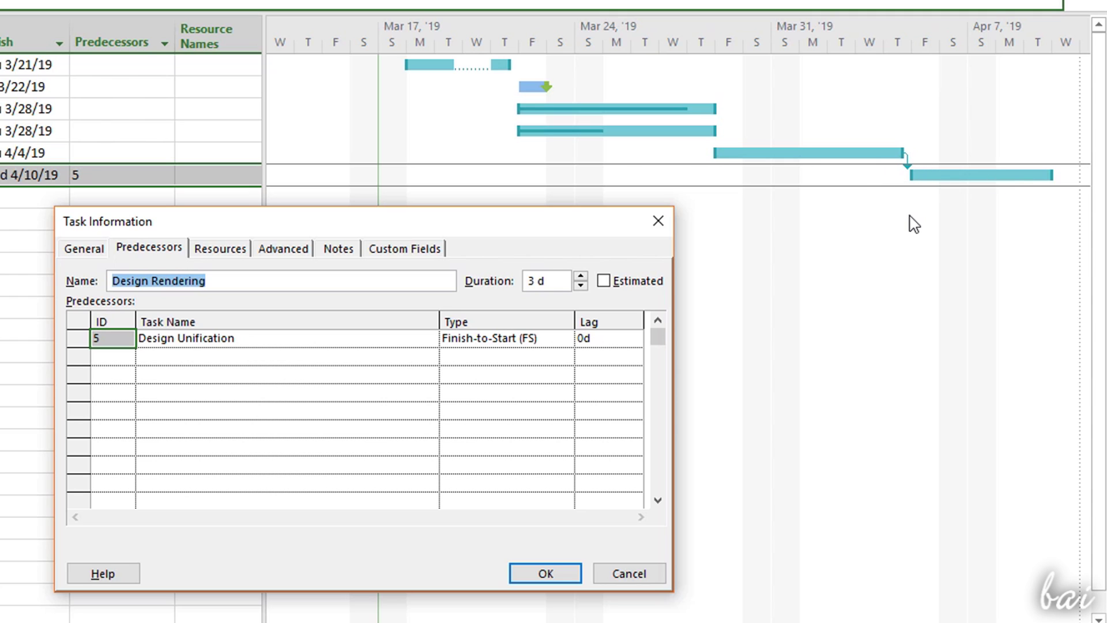
click(563, 338)
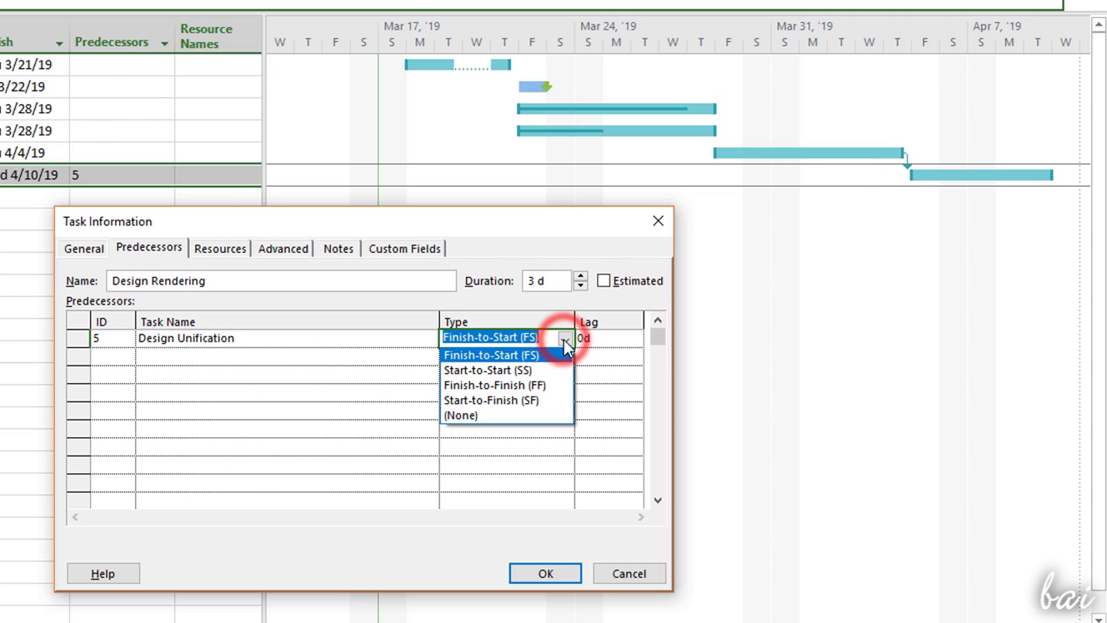
click(540, 372)
click(567, 571)
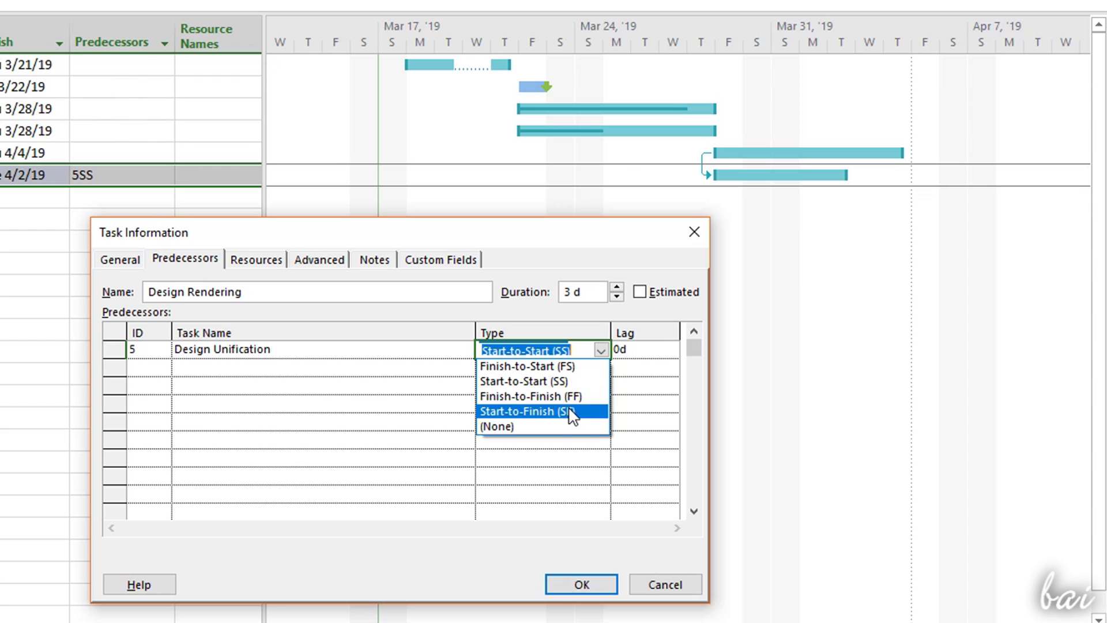
Try start-to-finish and then finish-to-finish links from Design Unification to Design Rendering
click(572, 411)
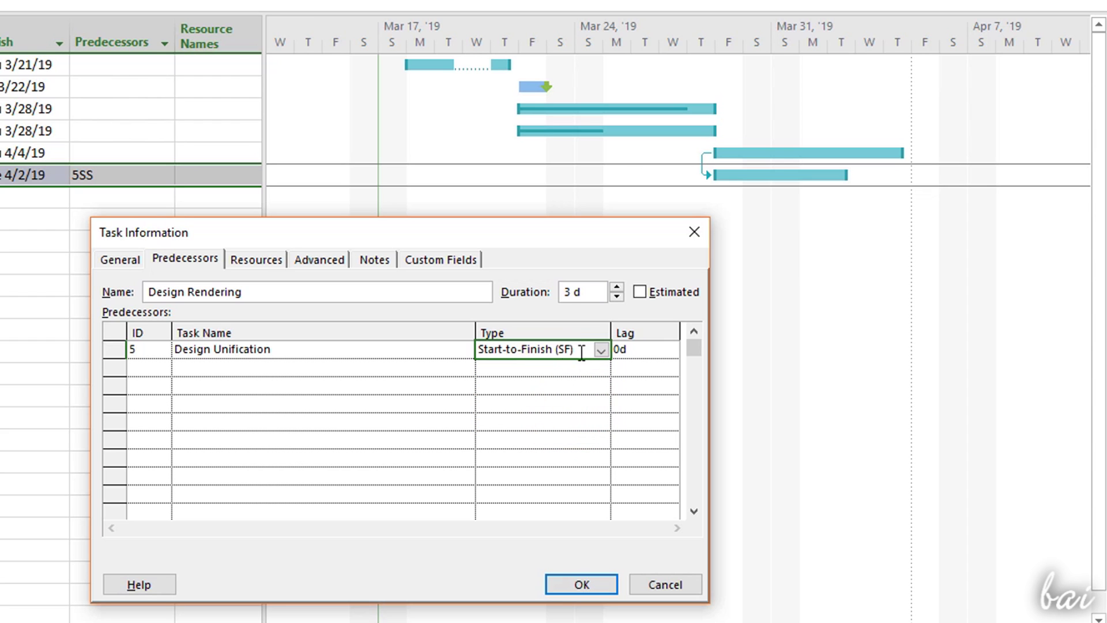
click(594, 585)
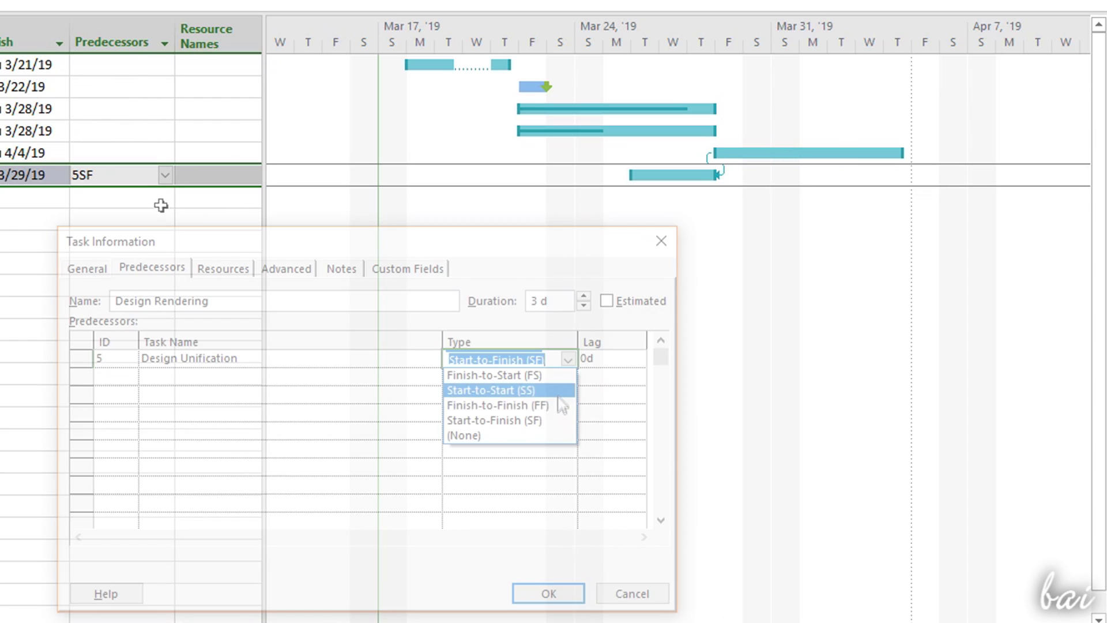
click(556, 402)
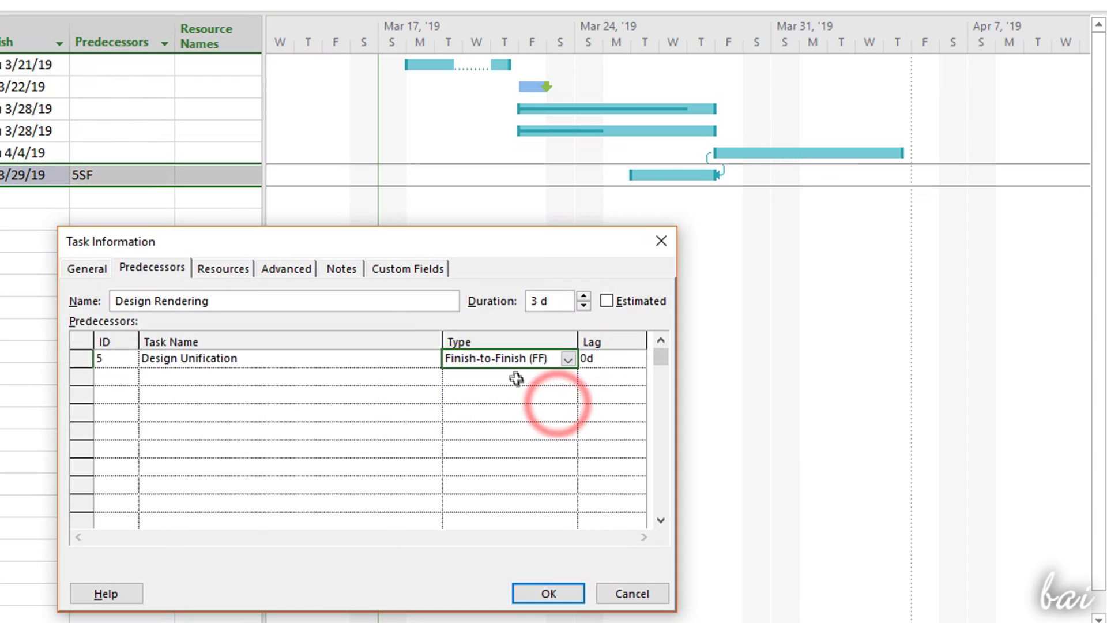
click(567, 592)
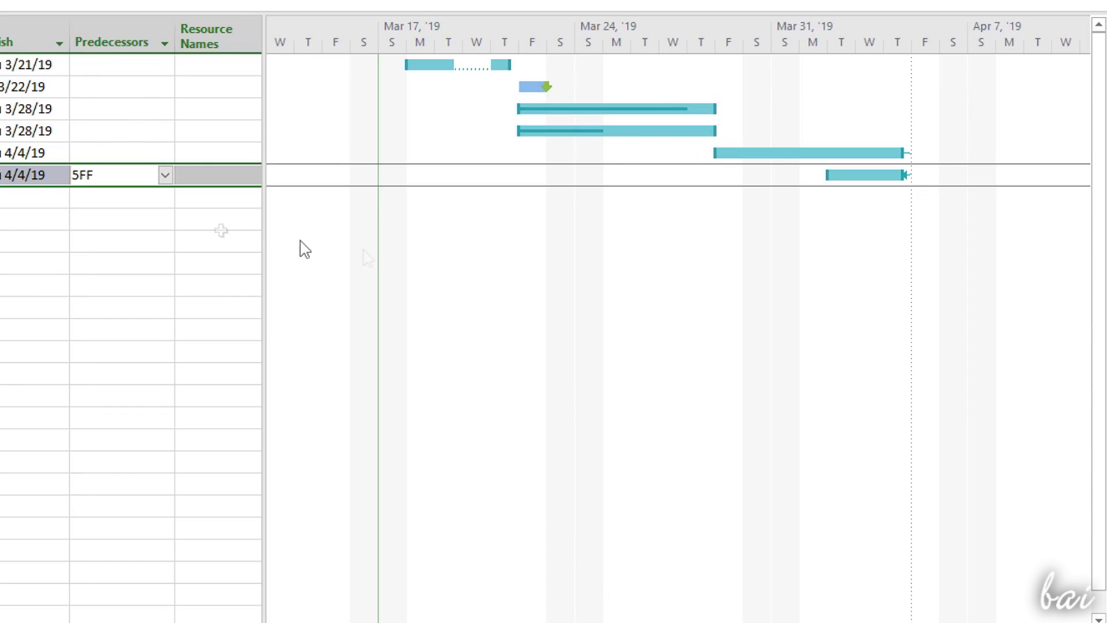
click(94, 196)
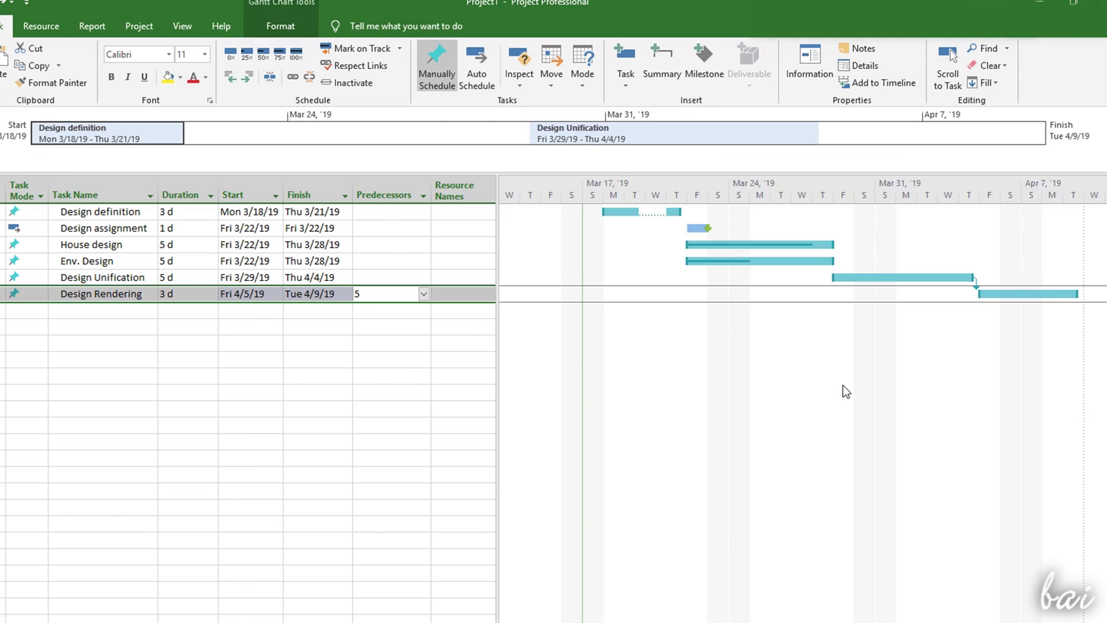
Reschedule Design Rendering to respect its link to Design Unification, starting Fri 4/5/19
drag(1013, 295, 949, 299)
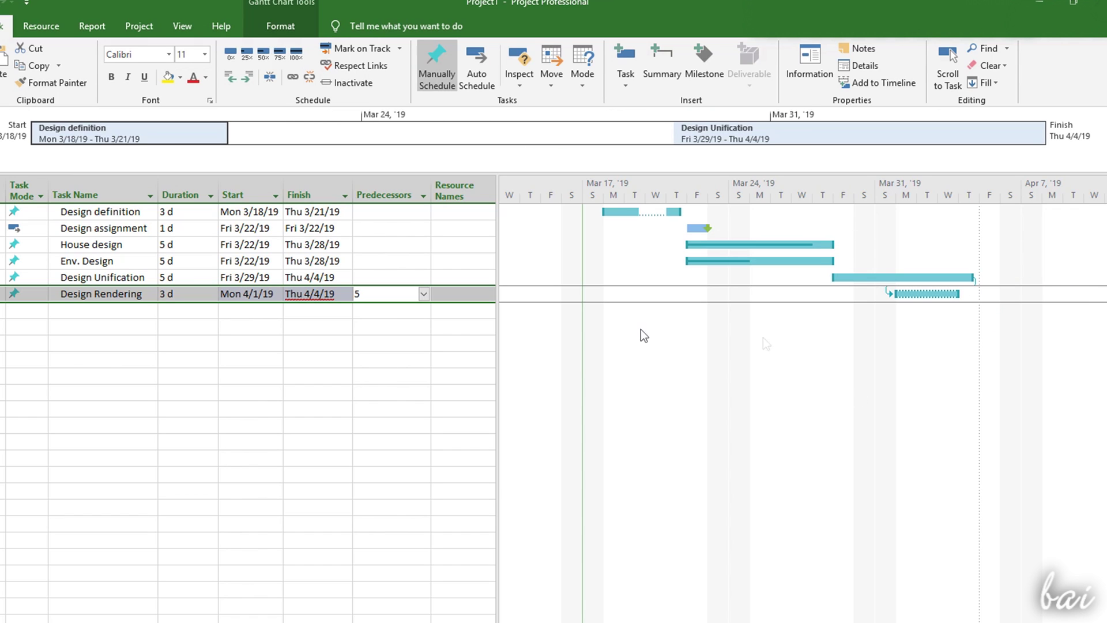
click(460, 324)
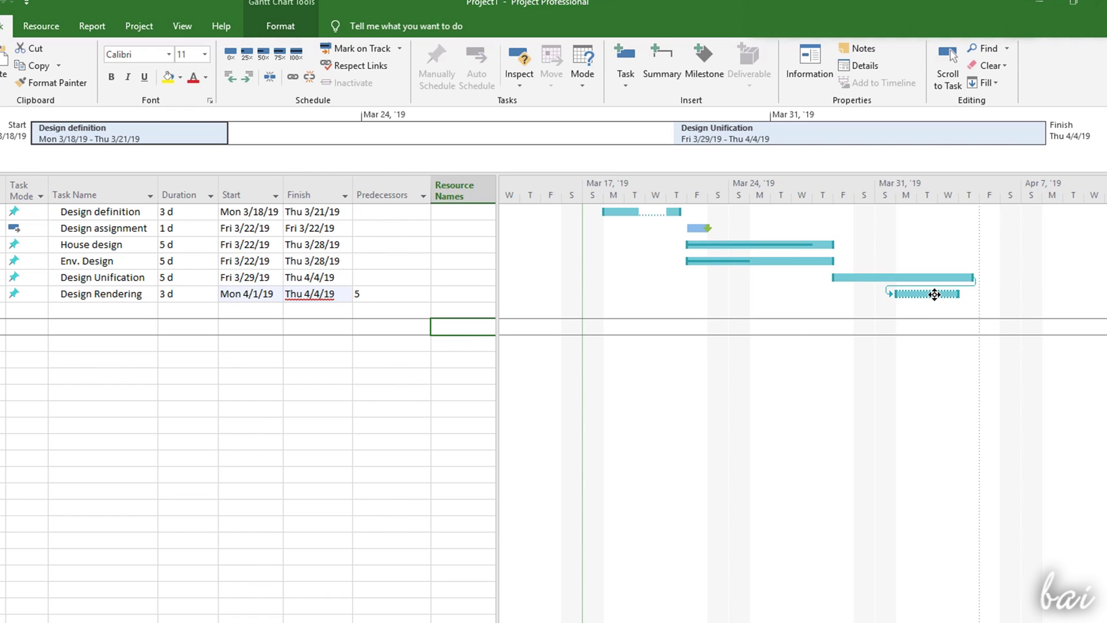
drag(931, 294, 1013, 298)
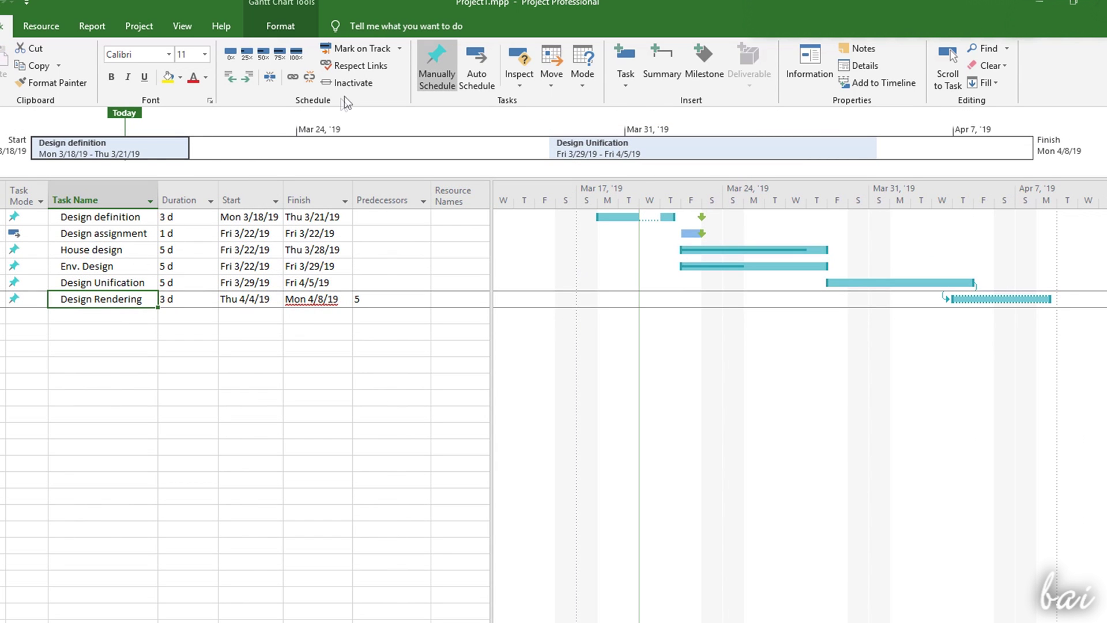
click(382, 69)
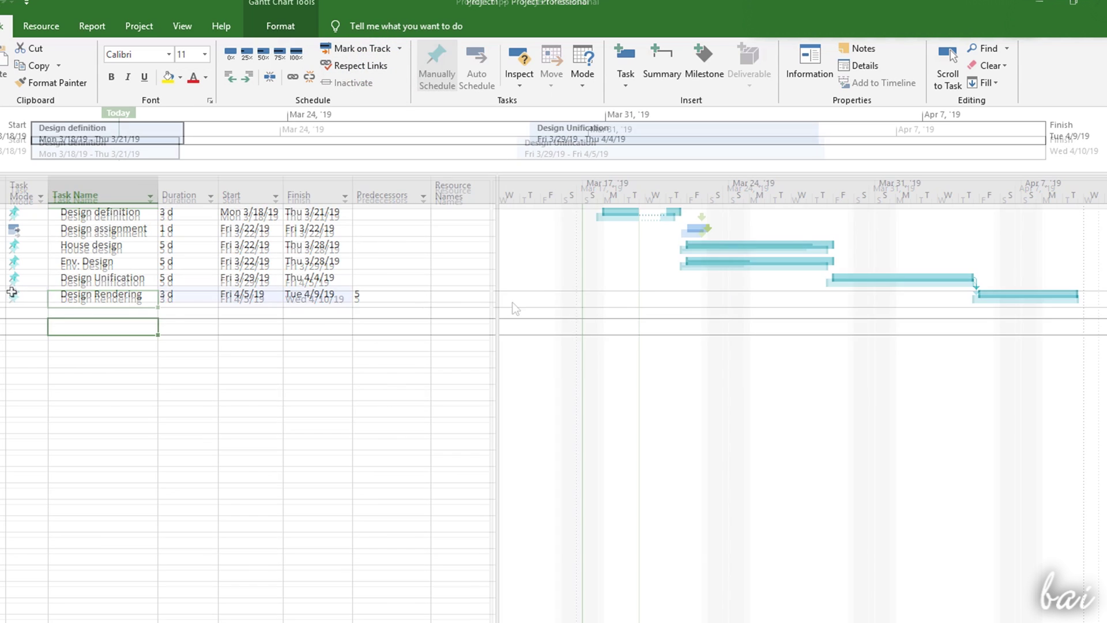
Set Design Rendering to Auto Scheduled, keeping its existing link when a move is attempted
click(30, 295)
click(41, 294)
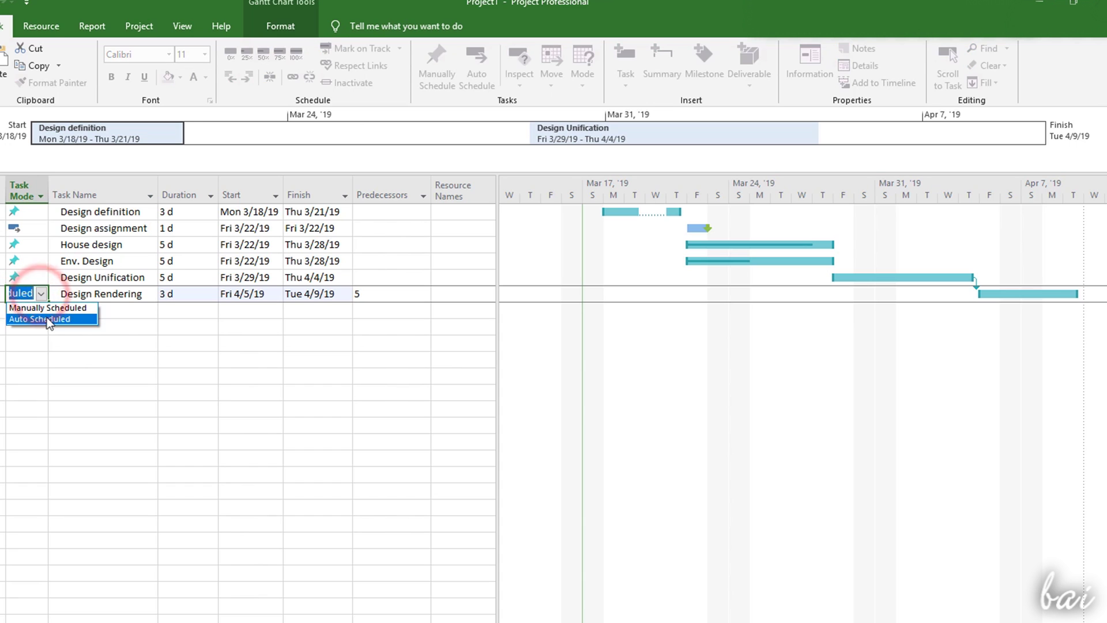
click(46, 319)
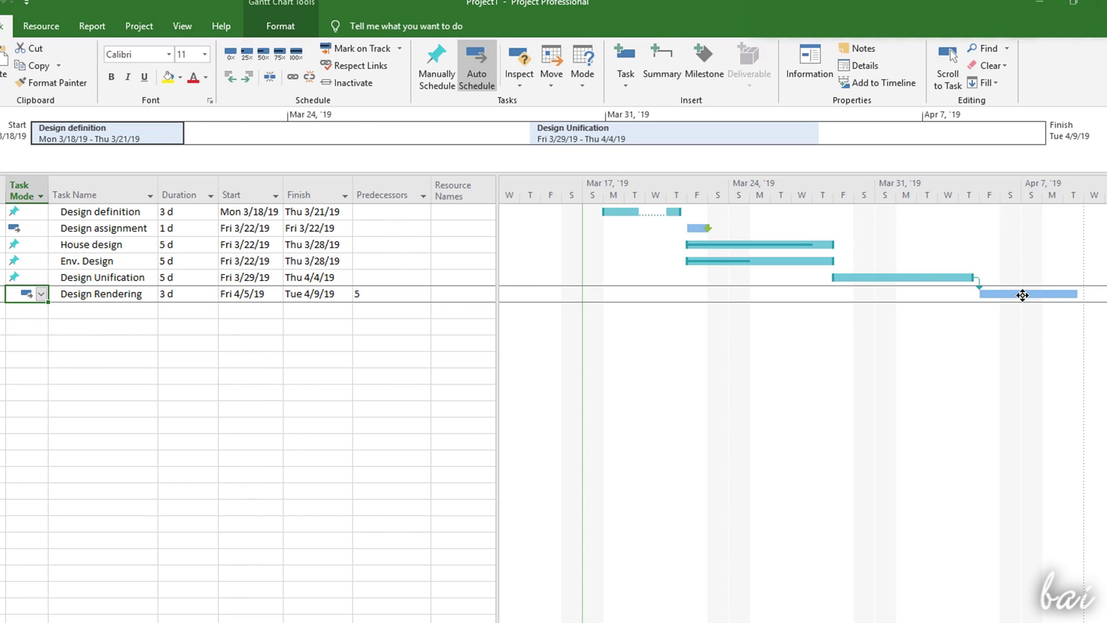
drag(1022, 295, 926, 302)
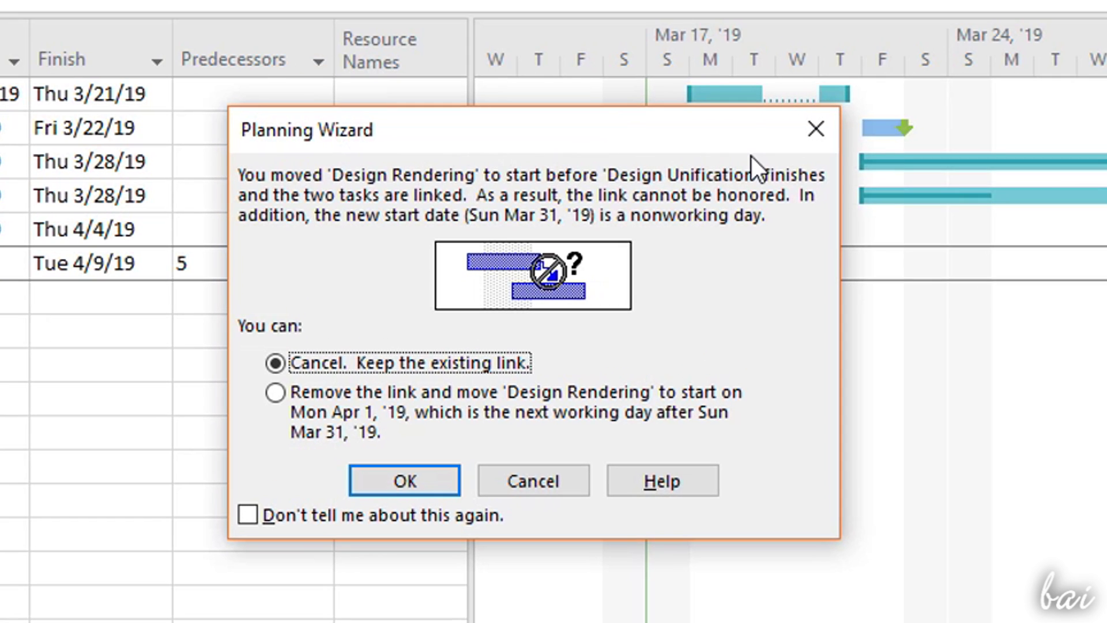
key(Return)
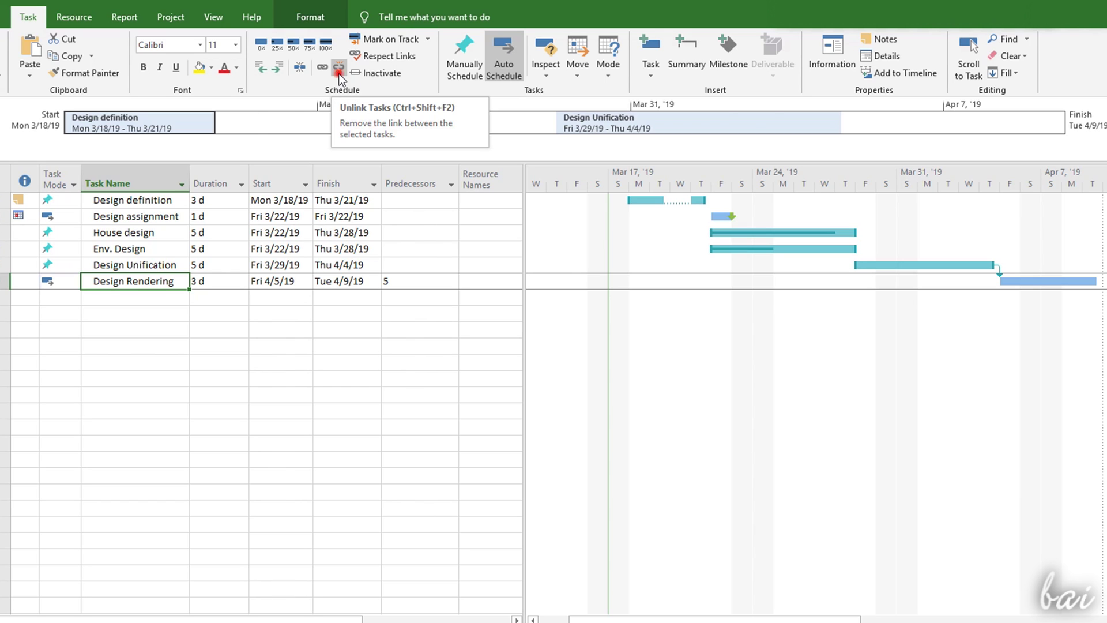
Inactivate Design Unification so Design Rendering moves to Mon 3/18–Wed 3/20/19
click(337, 74)
key(ctrl+z)
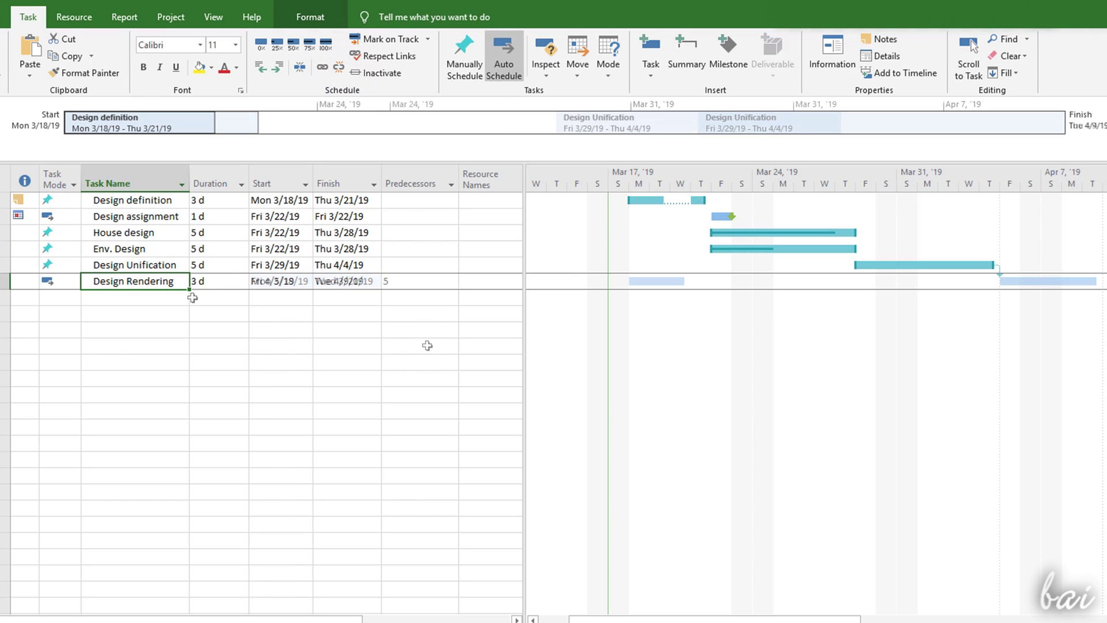
click(166, 265)
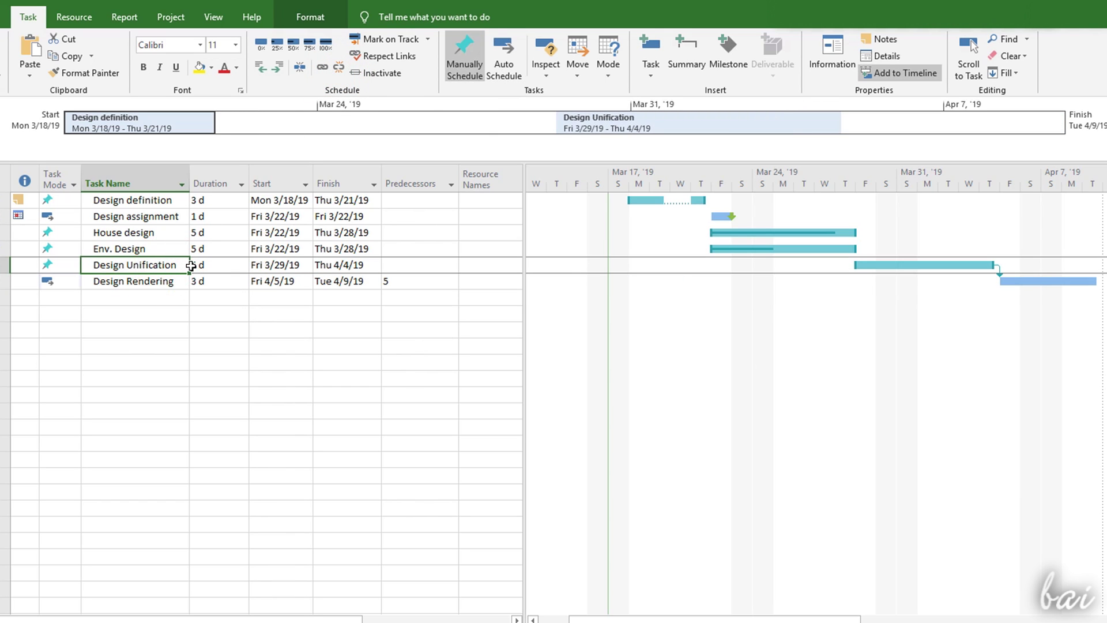
click(393, 77)
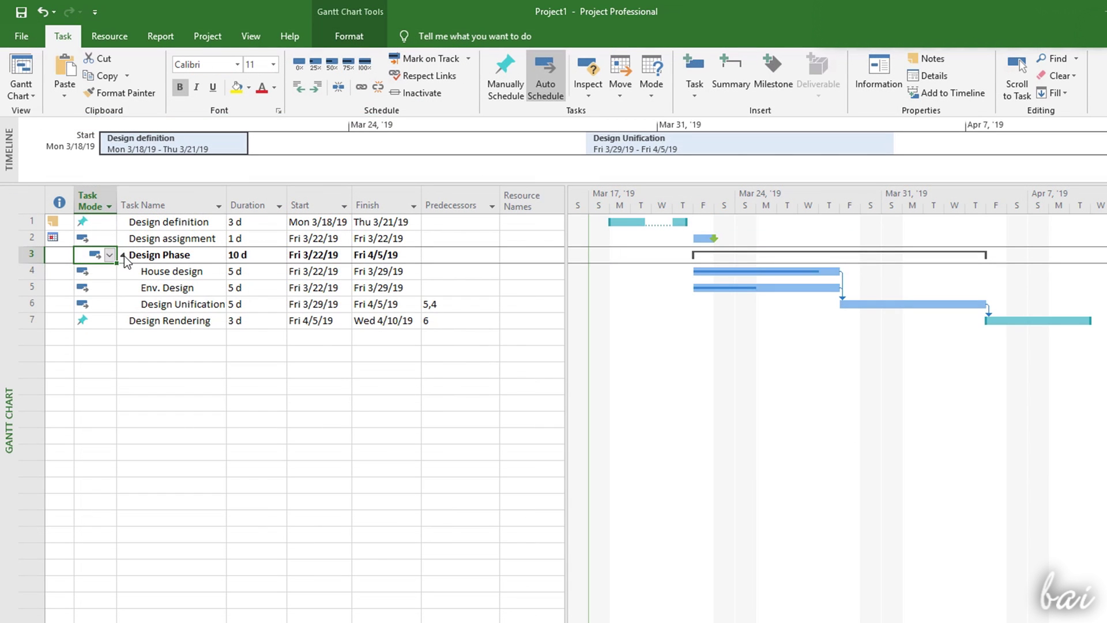
Collapse and expand Design Phase twice to preview its subtasks
click(122, 254)
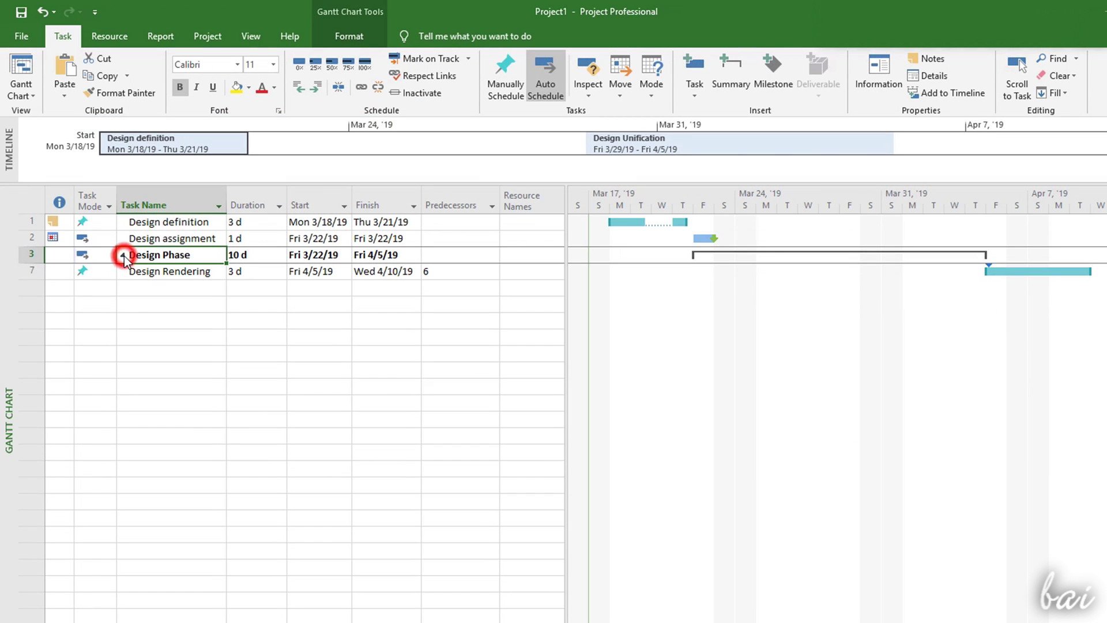
click(122, 254)
click(123, 254)
click(122, 254)
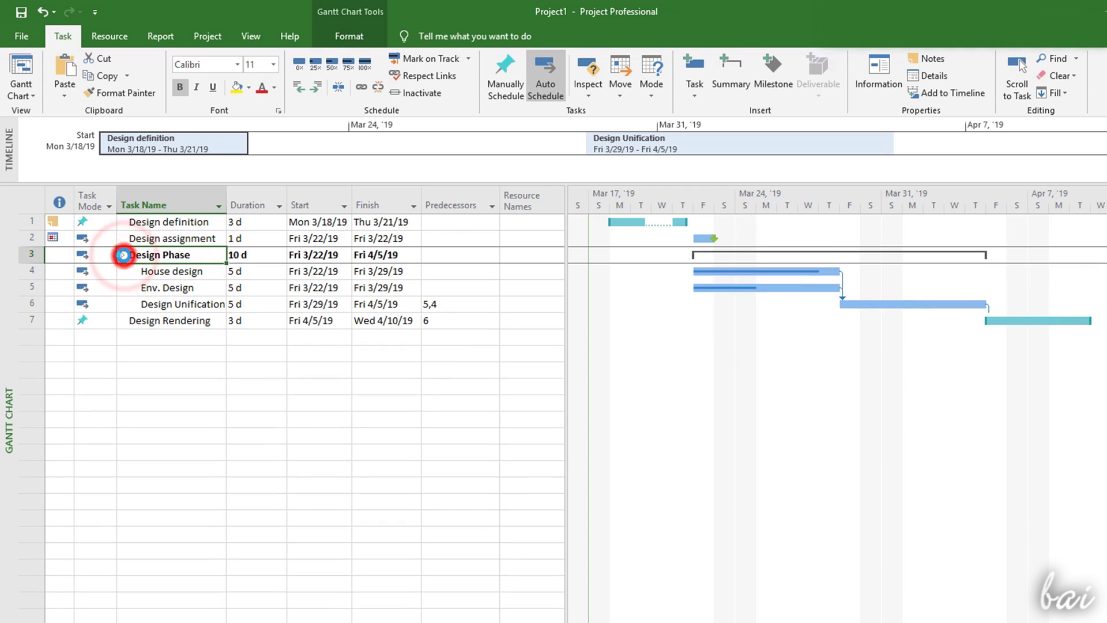
Return to the flat list of six tasks and select House design
drag(923, 295, 932, 299)
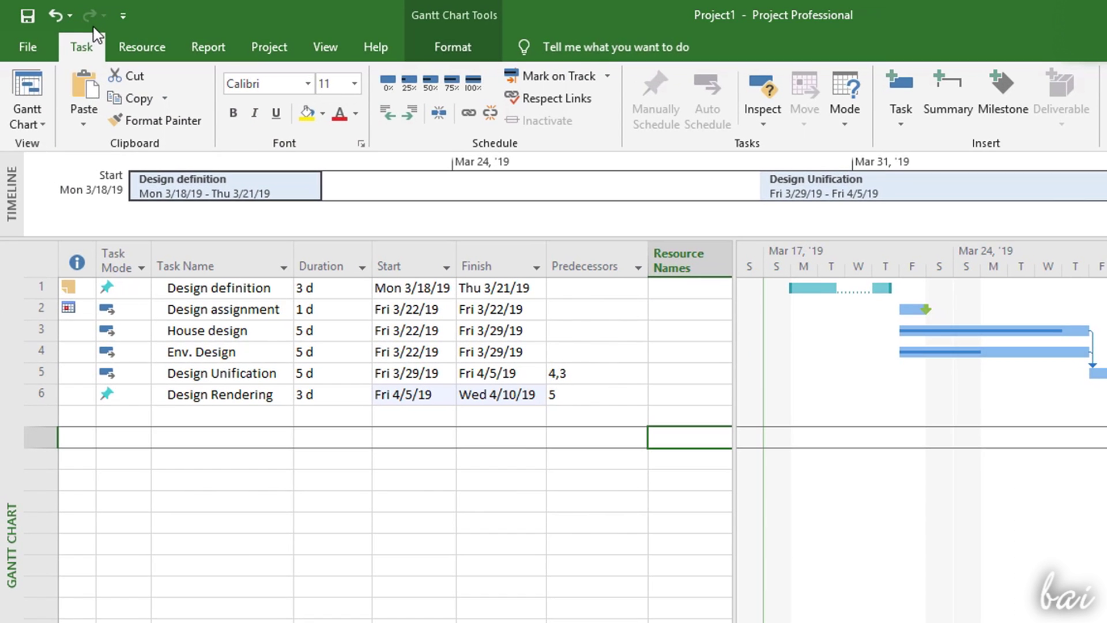
click(80, 40)
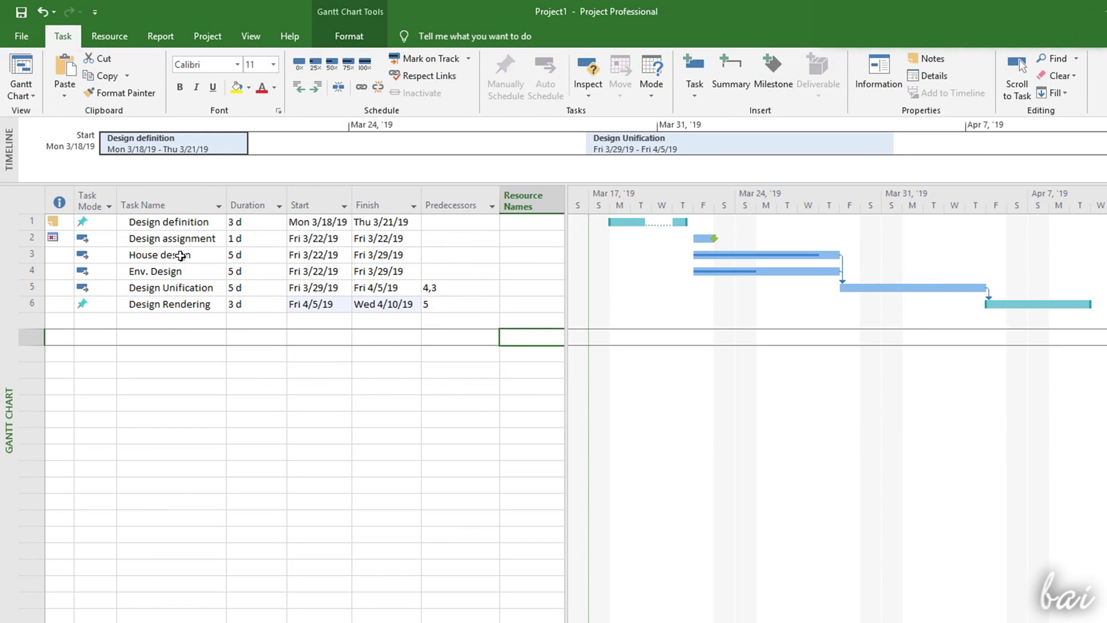
click(180, 255)
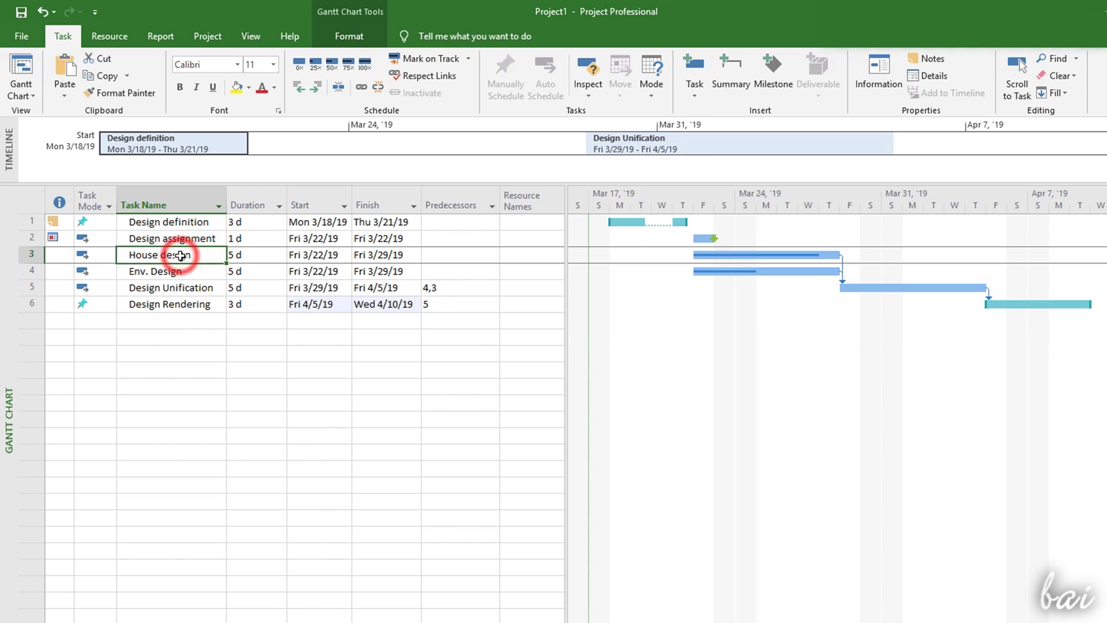
Insert a manually scheduled Design Phase summary task above House design
click(729, 92)
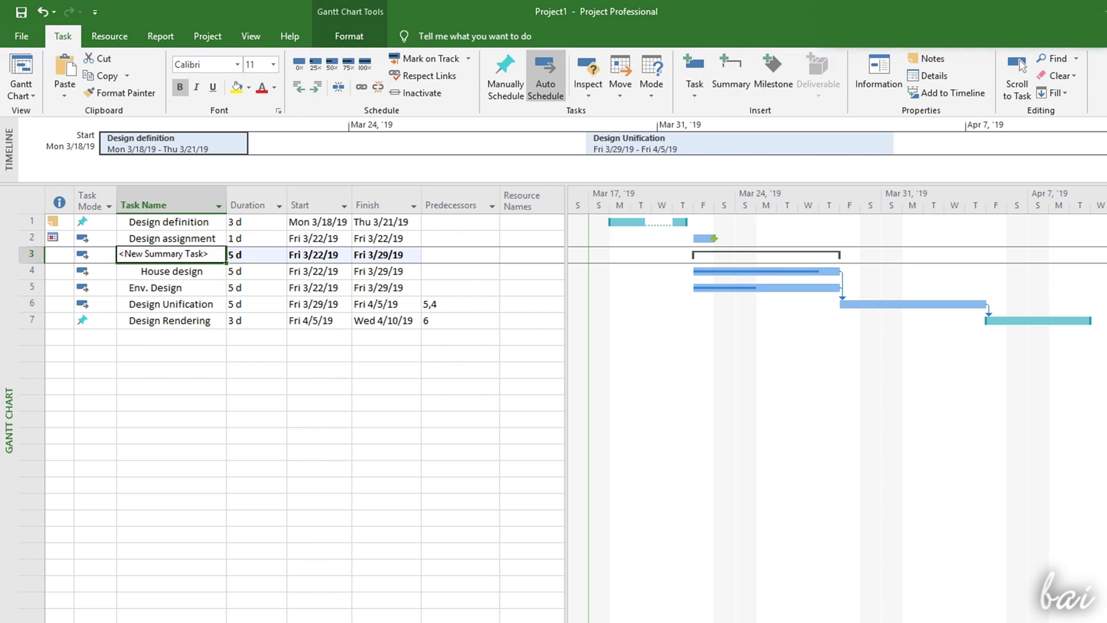
text(Design Phase)
key(Return)
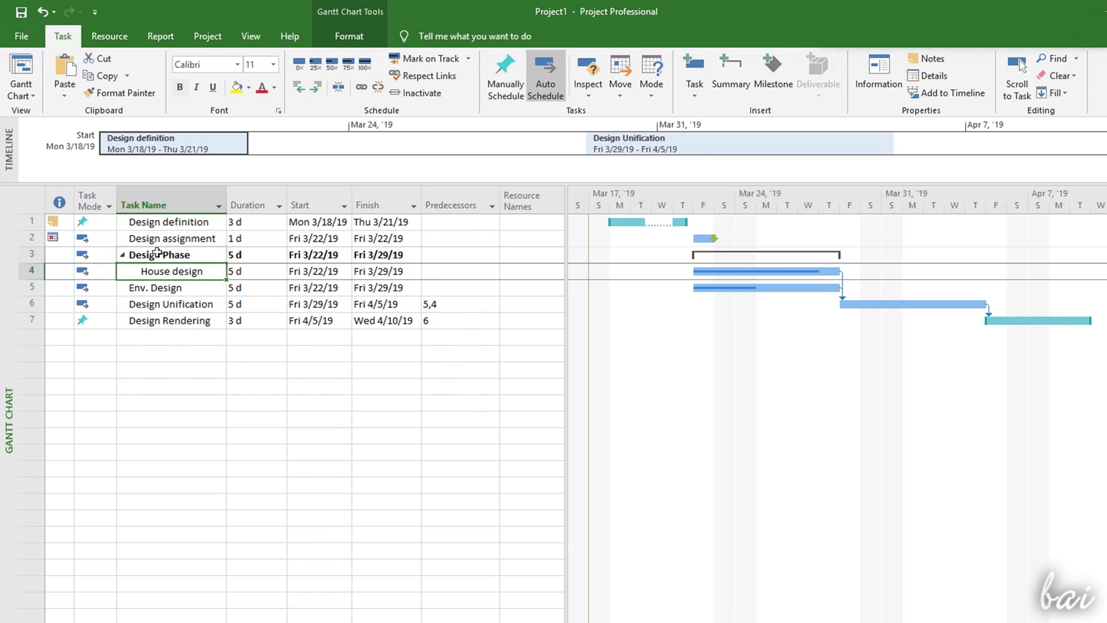
click(123, 255)
click(123, 254)
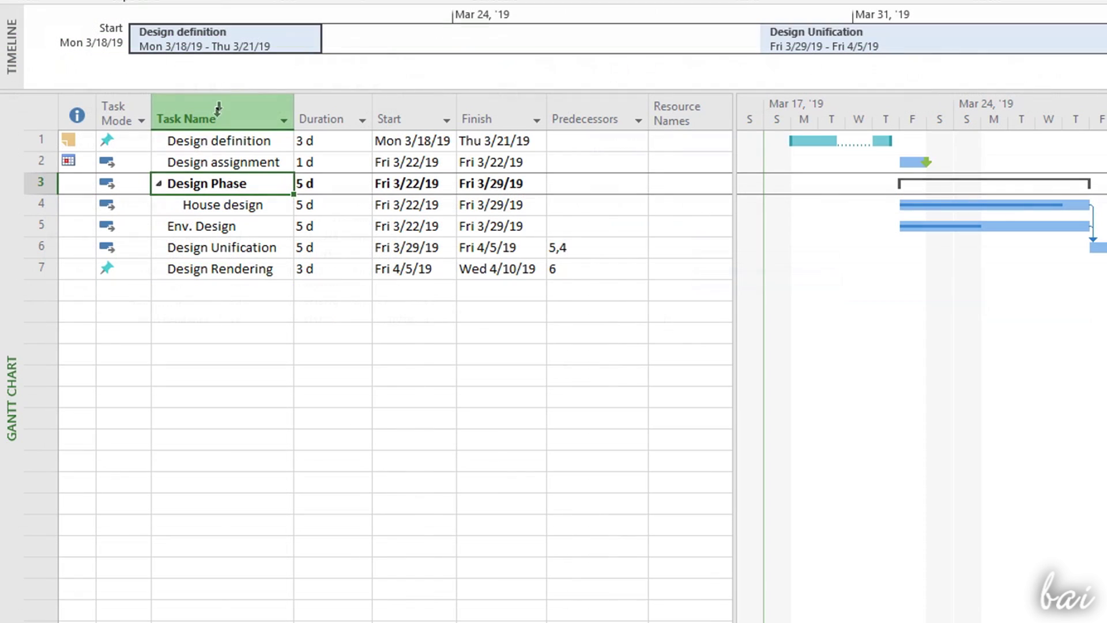
click(104, 256)
click(140, 185)
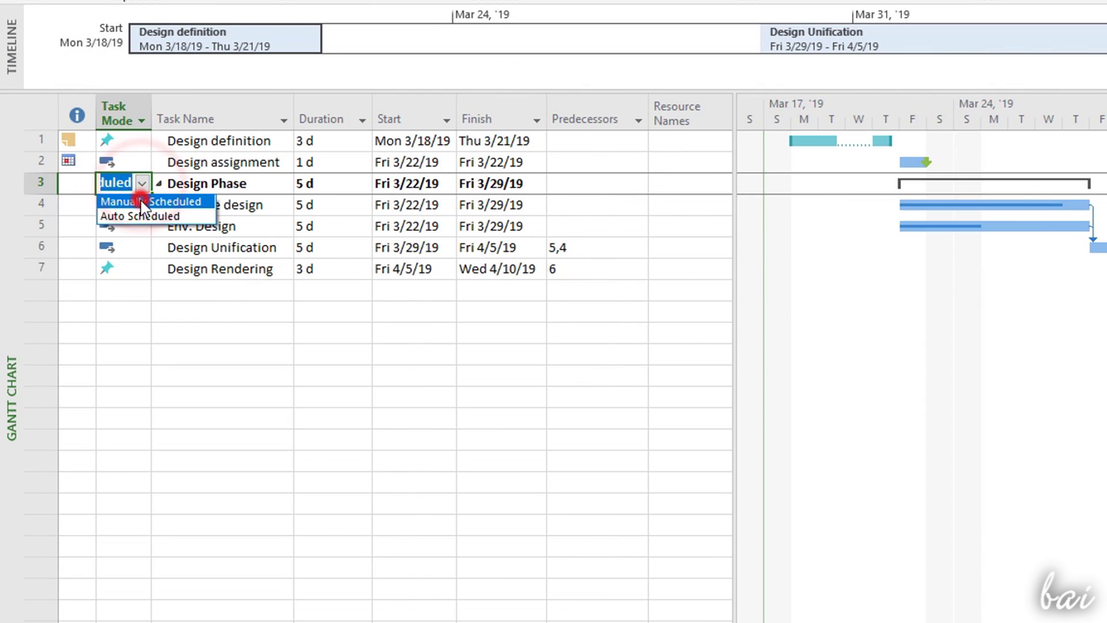
click(132, 202)
Insert a test task named New Design above Env. Design, then delete it
click(215, 223)
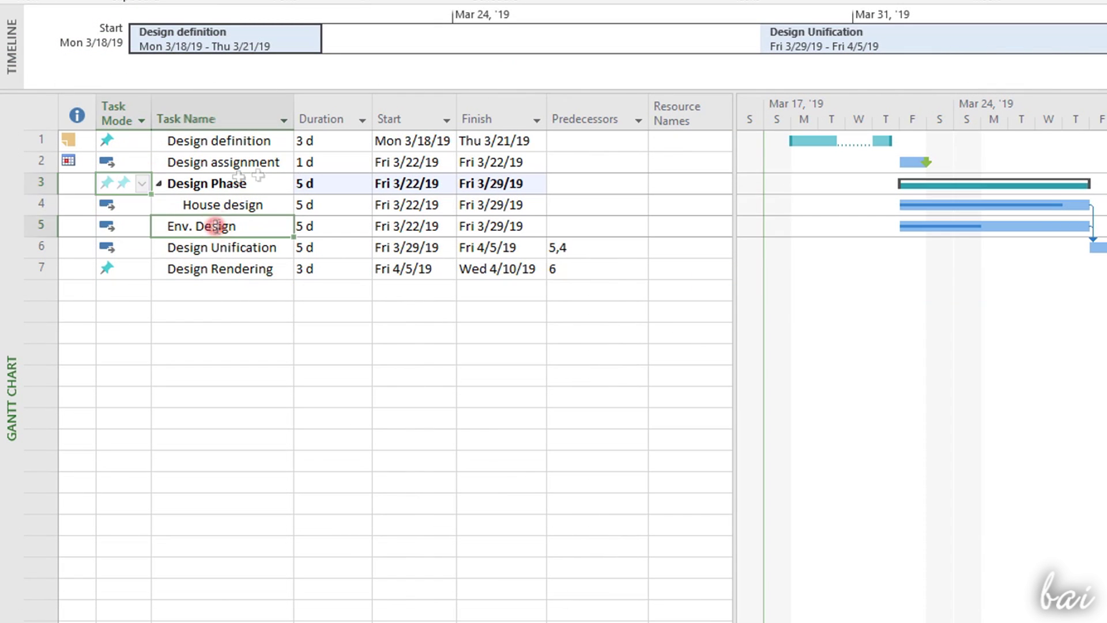
right_click(41, 220)
click(72, 353)
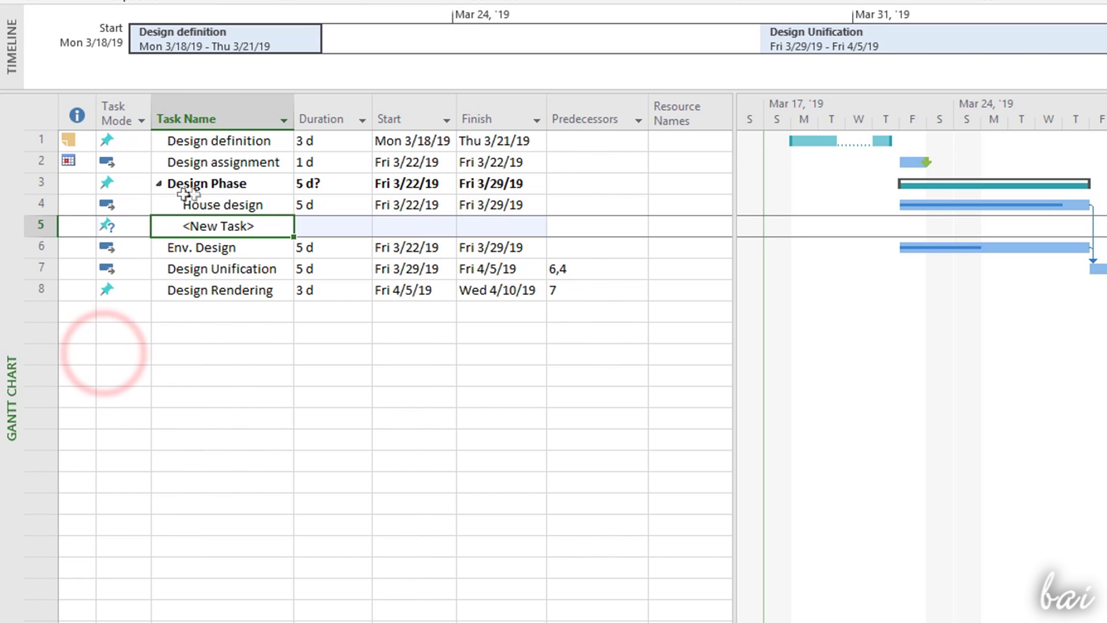
click(230, 230)
text(New Design)
key(Return)
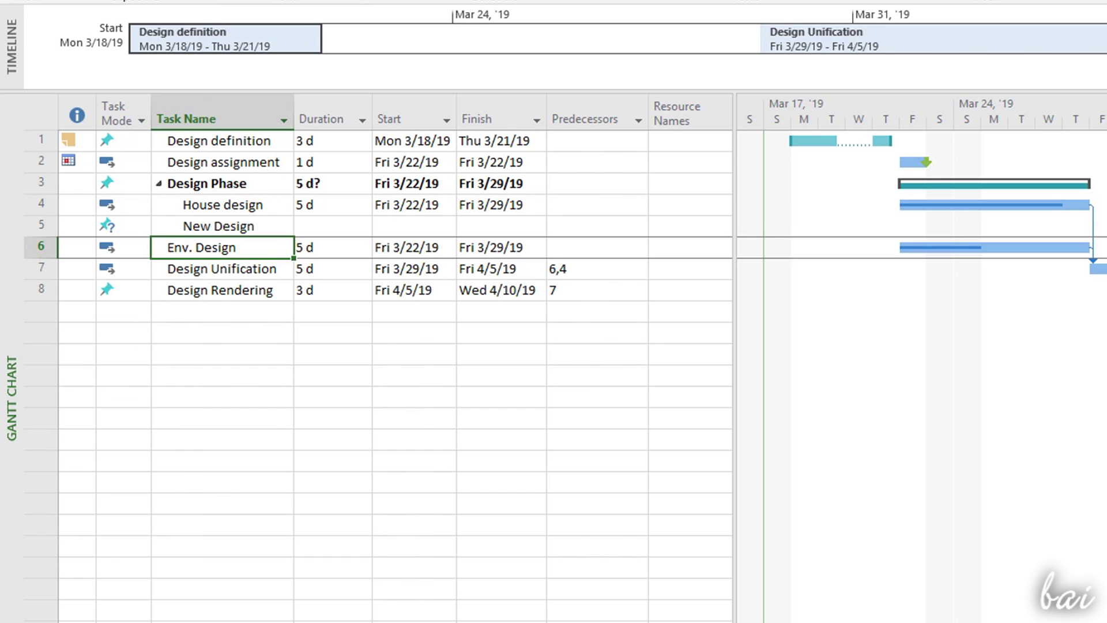
click(40, 226)
key(Delete)
Indent Env. Design and Design Unification under Design Phase and stretch its bar to Fri 4/5/19
mouse_move(53, 233)
mouse_down()
mouse_move(44, 208)
mouse_move(44, 241)
mouse_move(57, 235)
mouse_up()
click(46, 248)
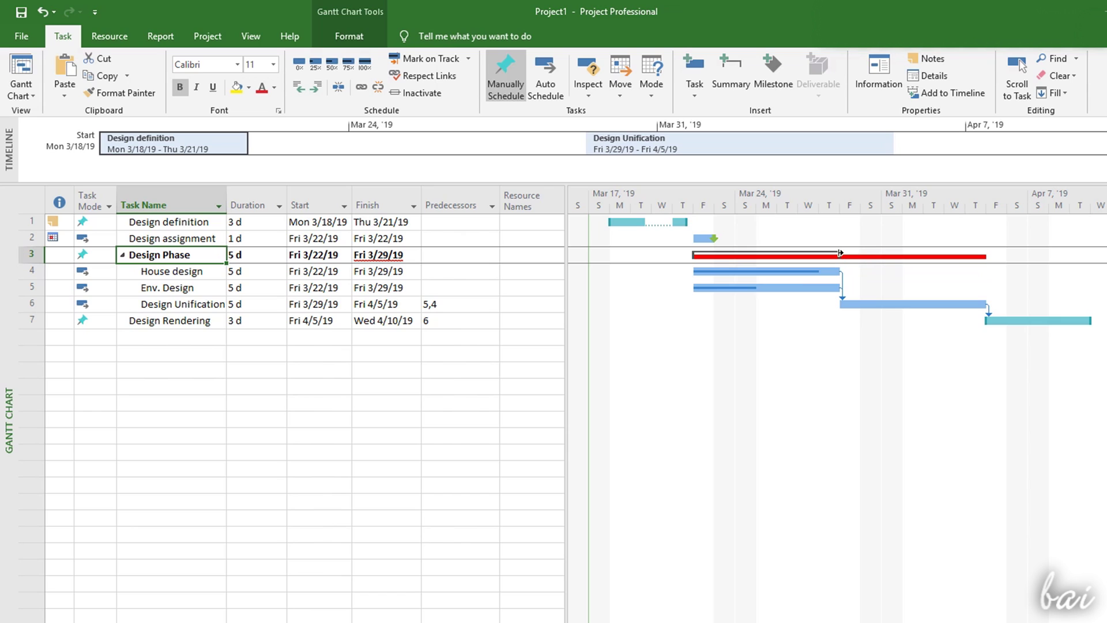
drag(840, 253, 999, 249)
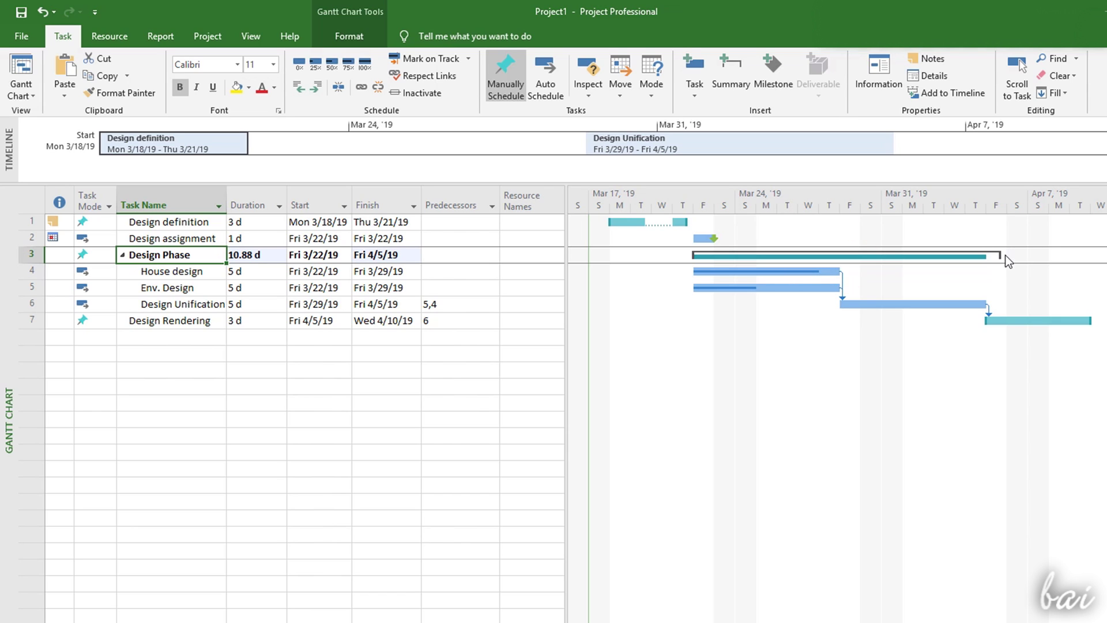
click(1001, 254)
mouse_move(1002, 254)
mouse_down()
mouse_move(914, 257)
mouse_move(1018, 255)
mouse_up()
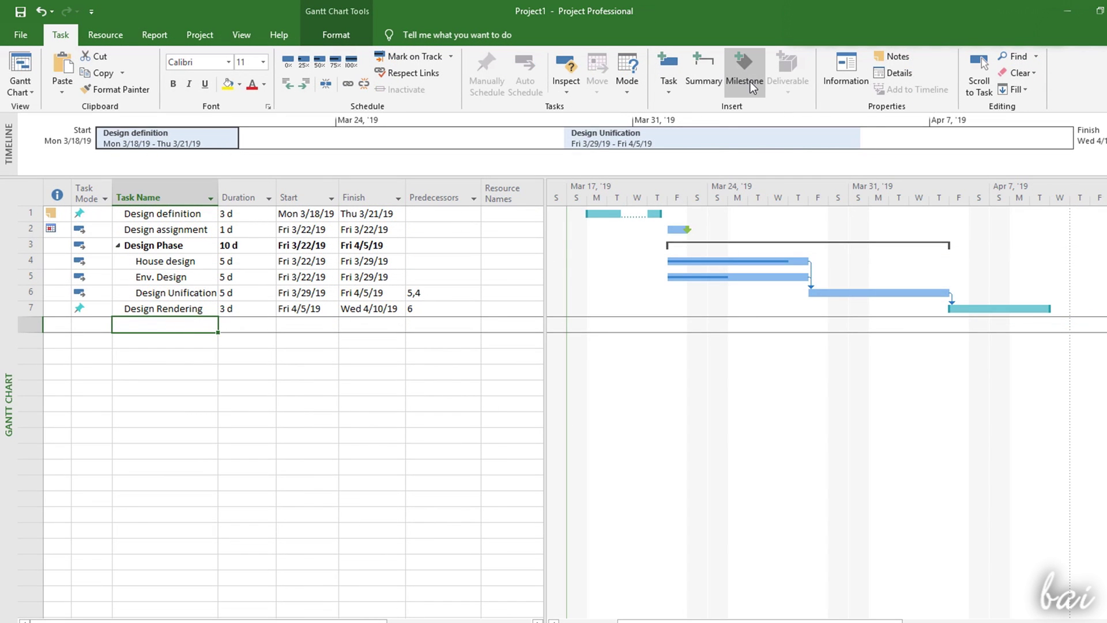
Add a Project Finished milestone at the end of the list and drag it to Tue 4/9
click(744, 81)
text(Project Finished)
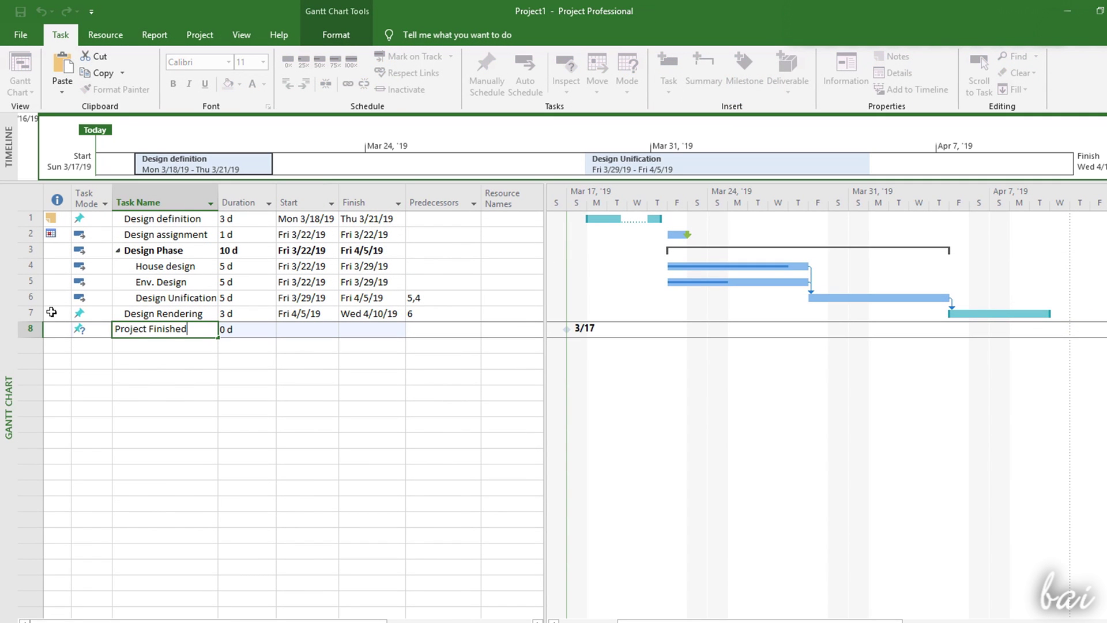
click(193, 337)
click(307, 329)
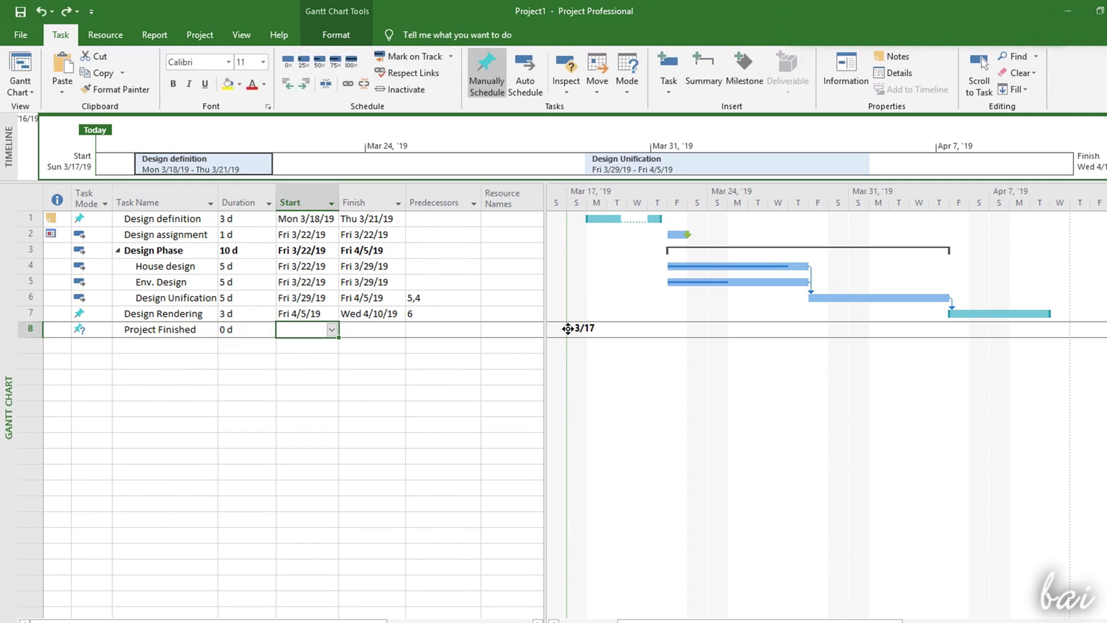
drag(565, 328, 1049, 328)
click(372, 329)
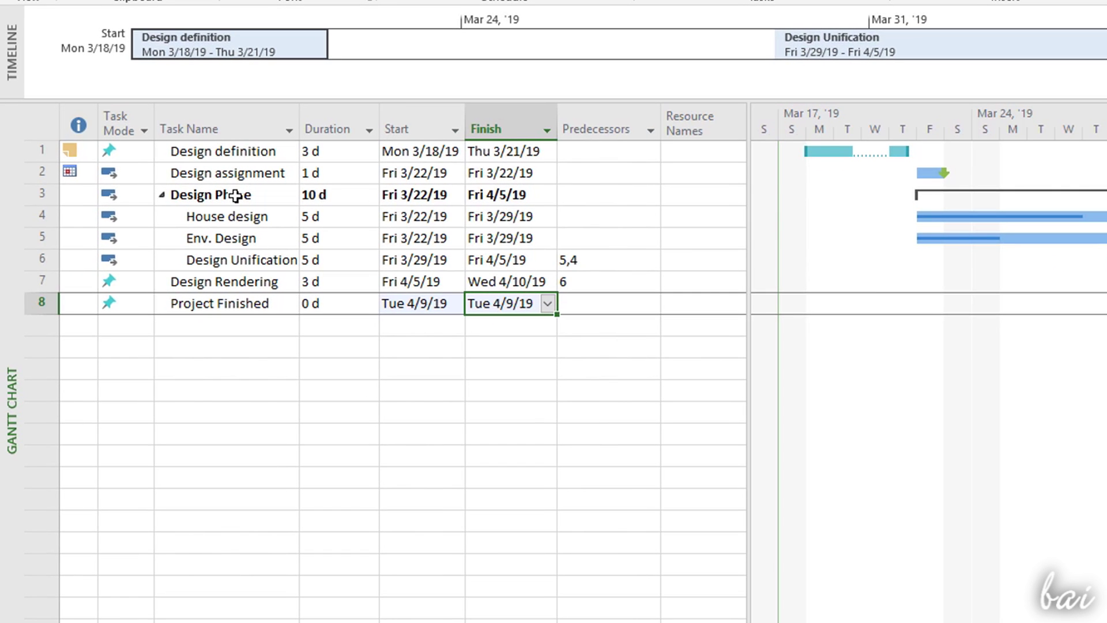
Review each tab of Design Phase's task information, then link Design Rendering to Project Finished
double_click(234, 195)
click(512, 142)
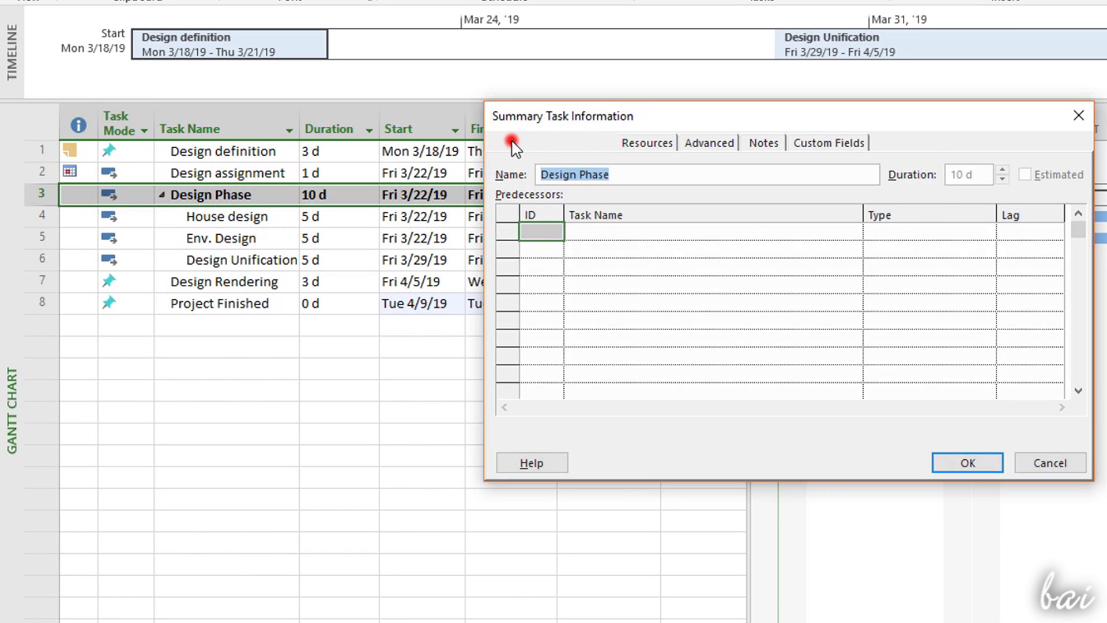
click(582, 142)
click(663, 141)
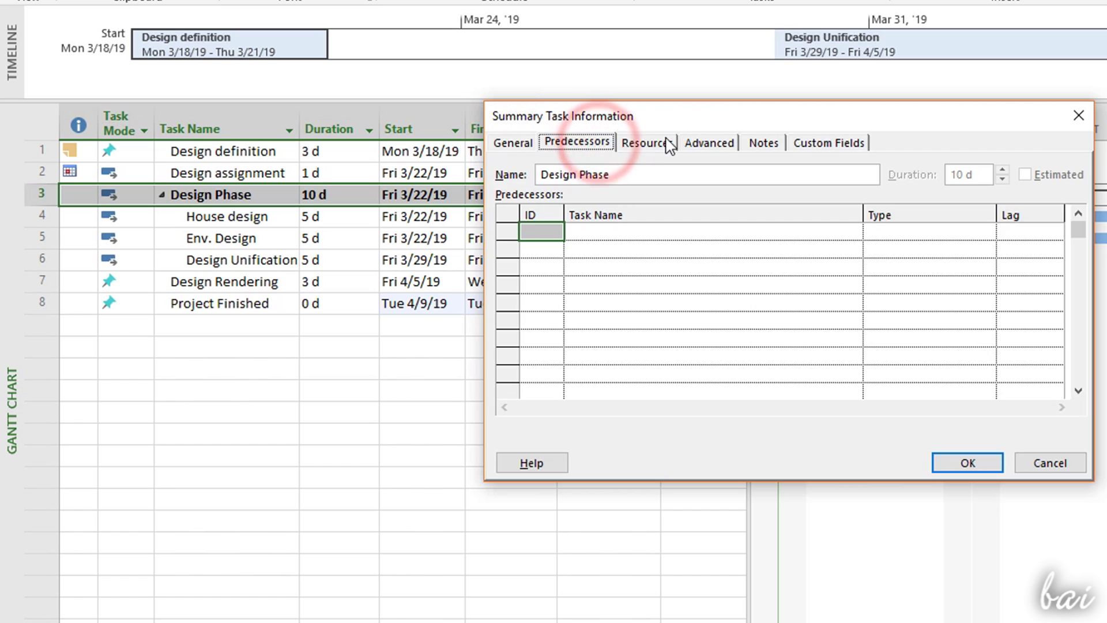
click(717, 143)
click(767, 143)
click(824, 143)
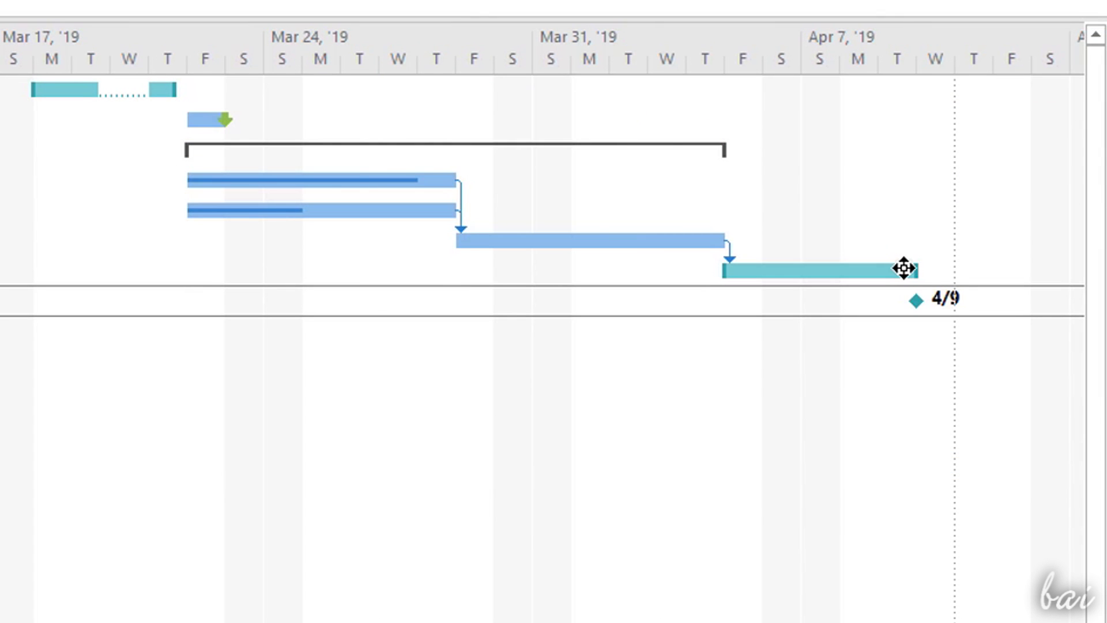
drag(902, 269, 916, 301)
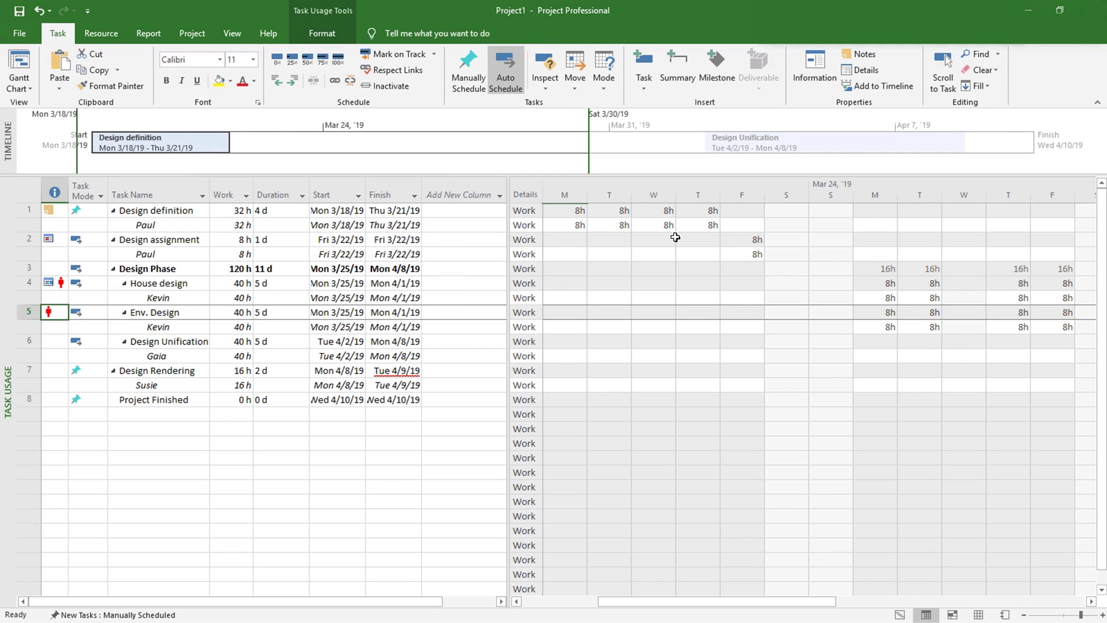
Collapse Design definition's assignment rows and switch to the Team Planner view
drag(803, 600, 759, 573)
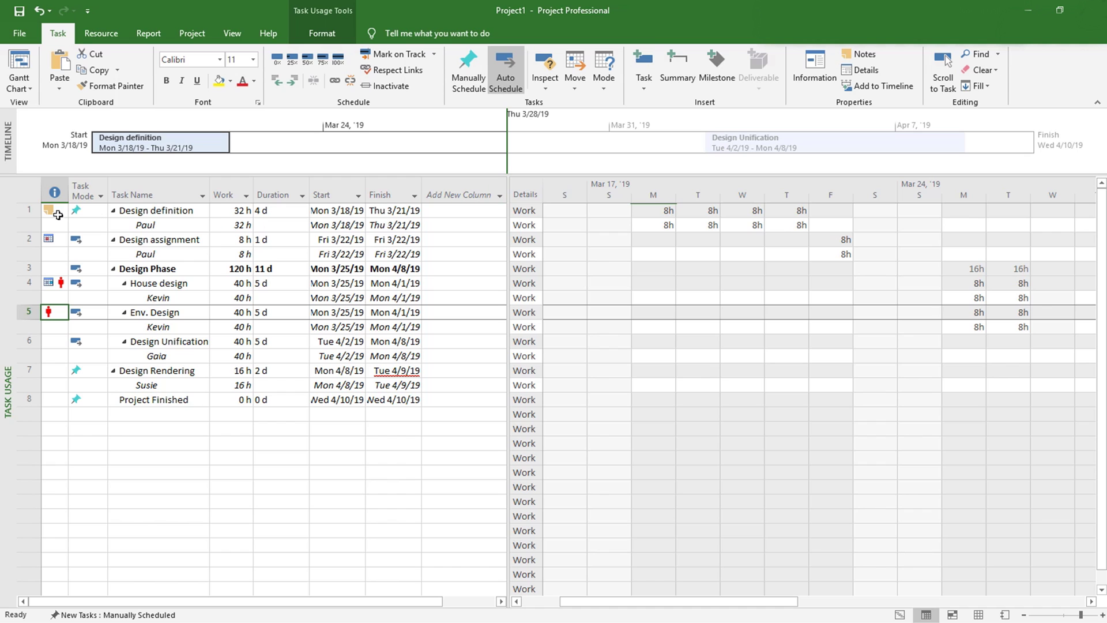
click(113, 211)
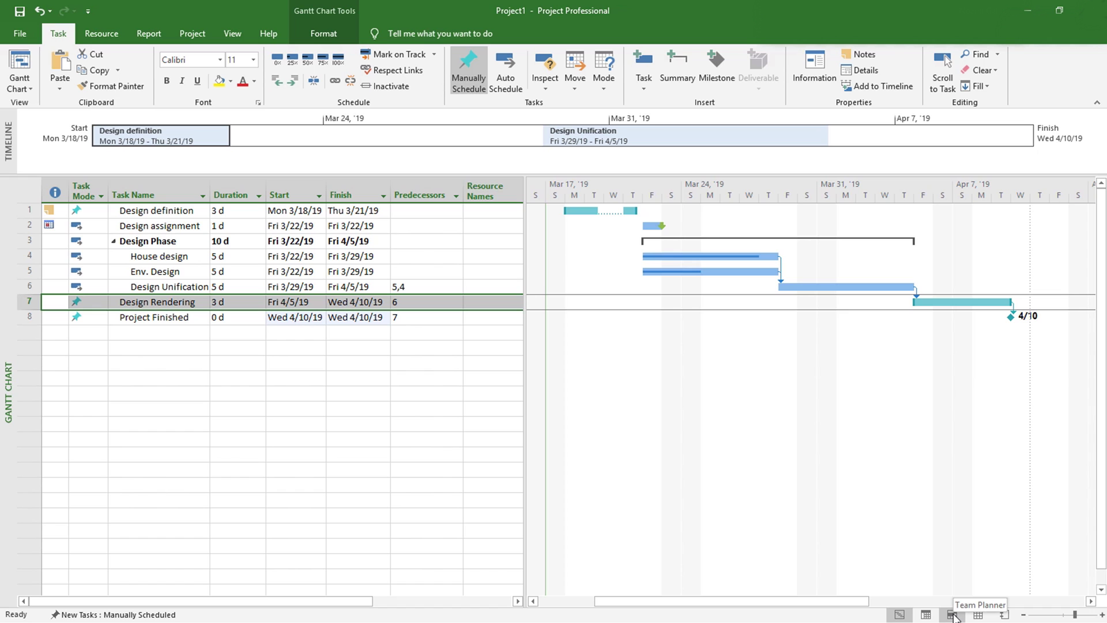
click(952, 615)
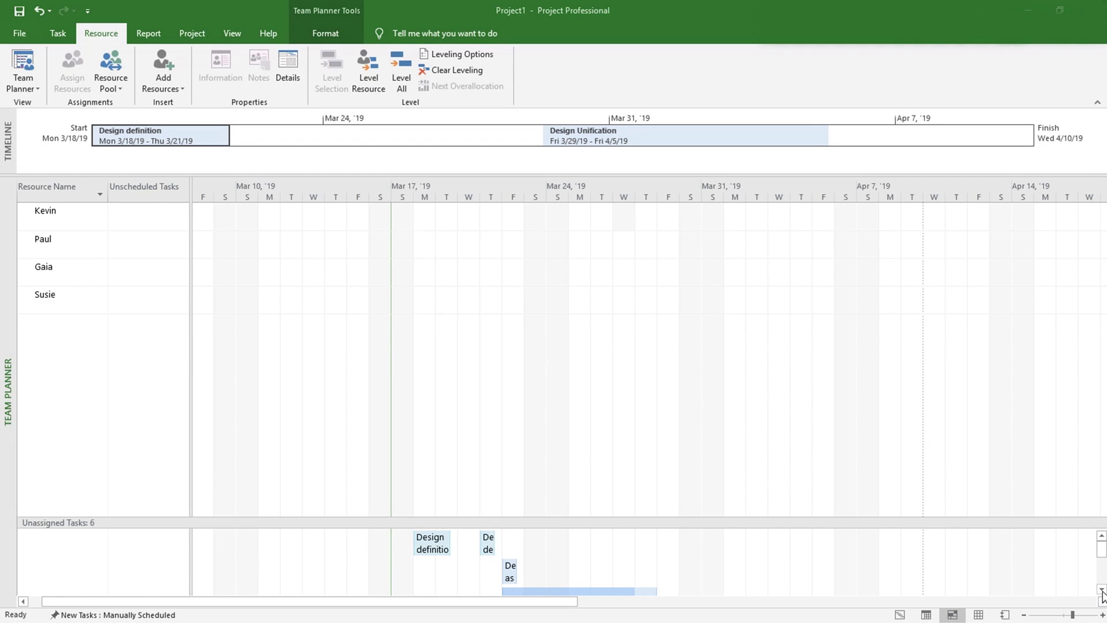
Add a new work resource and enter its name with initials KD
click(1101, 589)
click(1101, 588)
click(1101, 588)
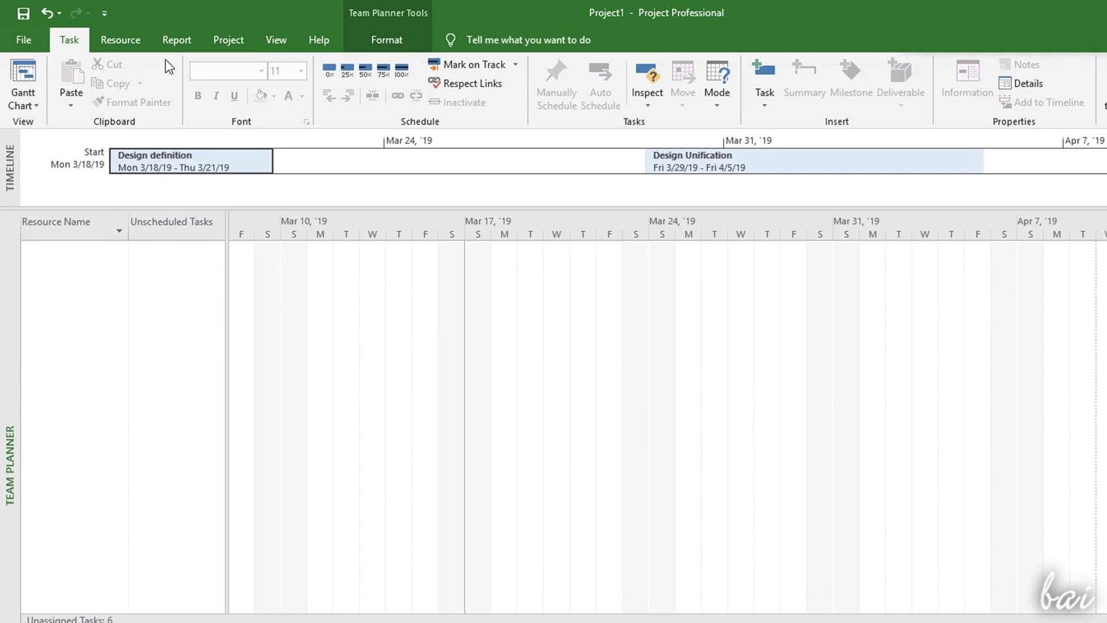
click(144, 46)
click(201, 101)
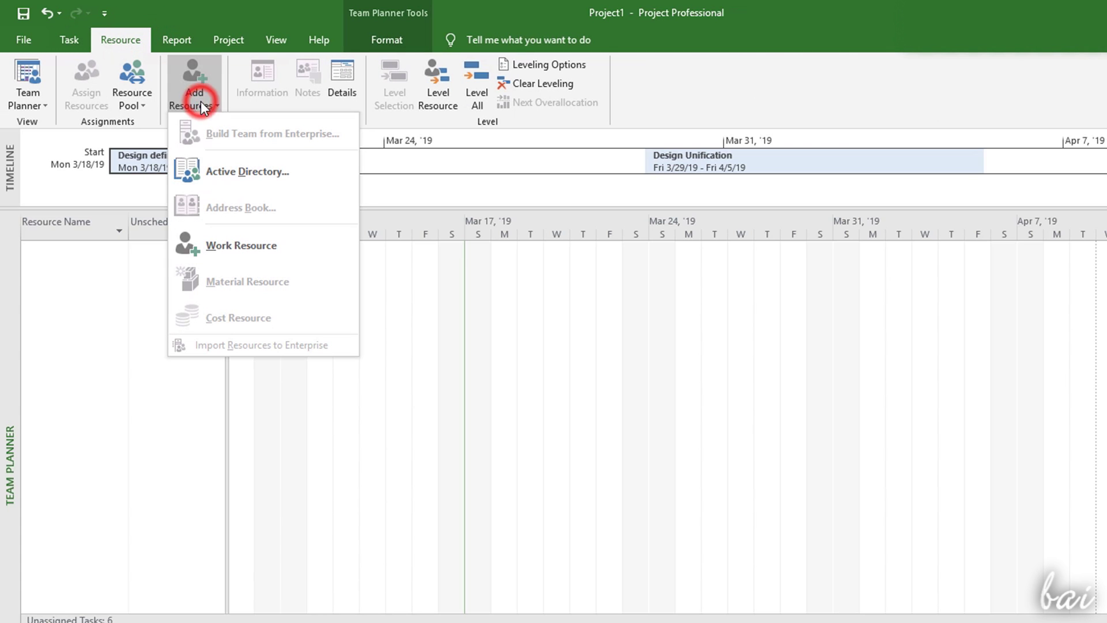
click(290, 256)
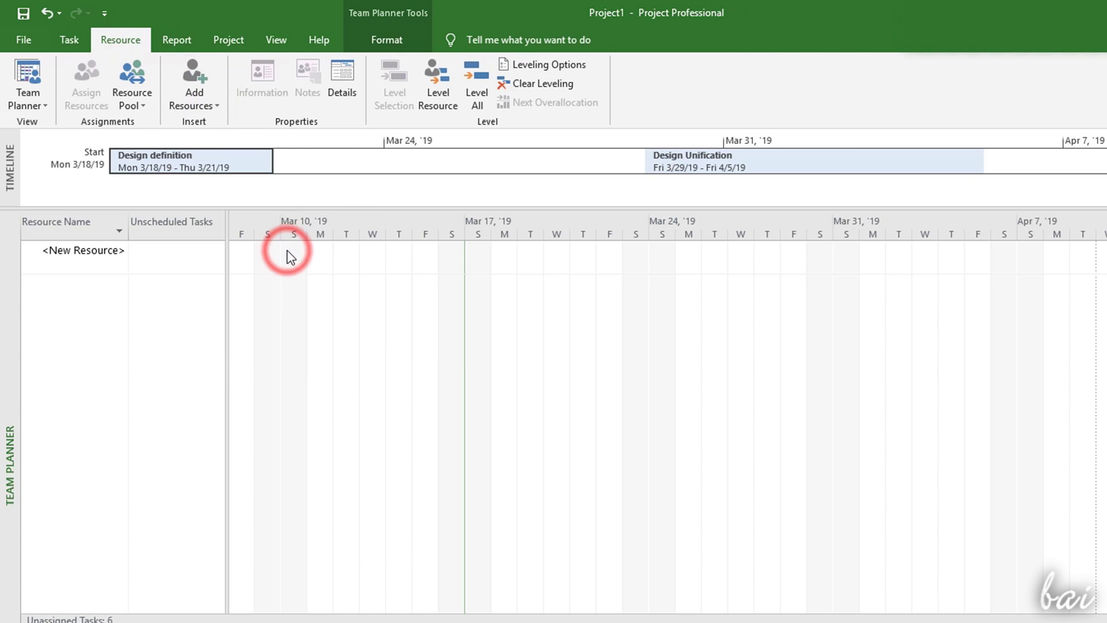
double_click(99, 264)
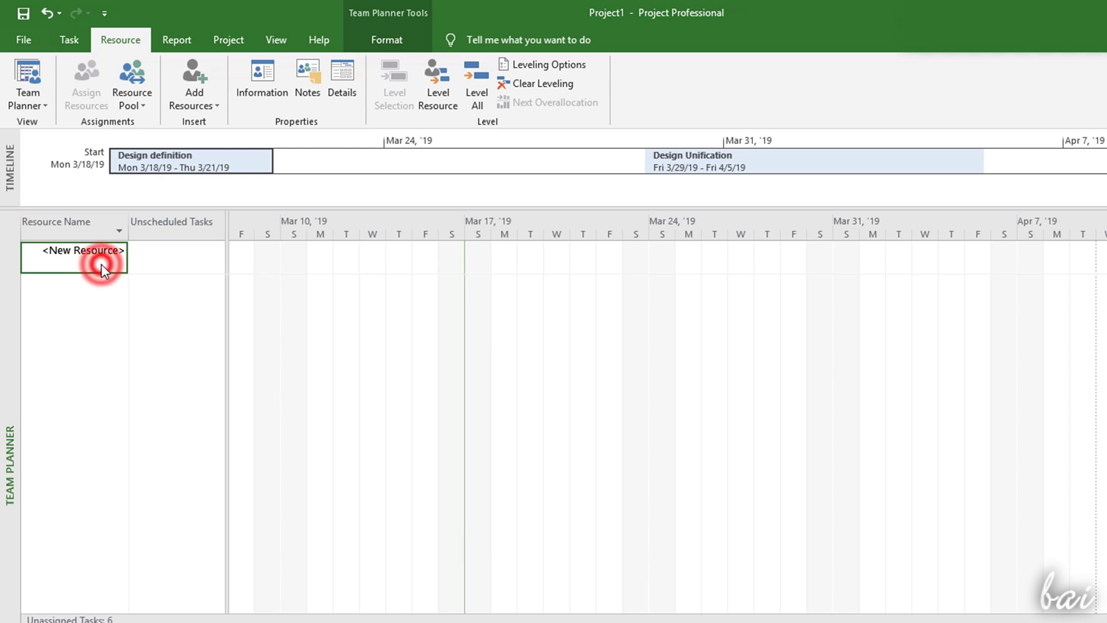
text(Kevin)
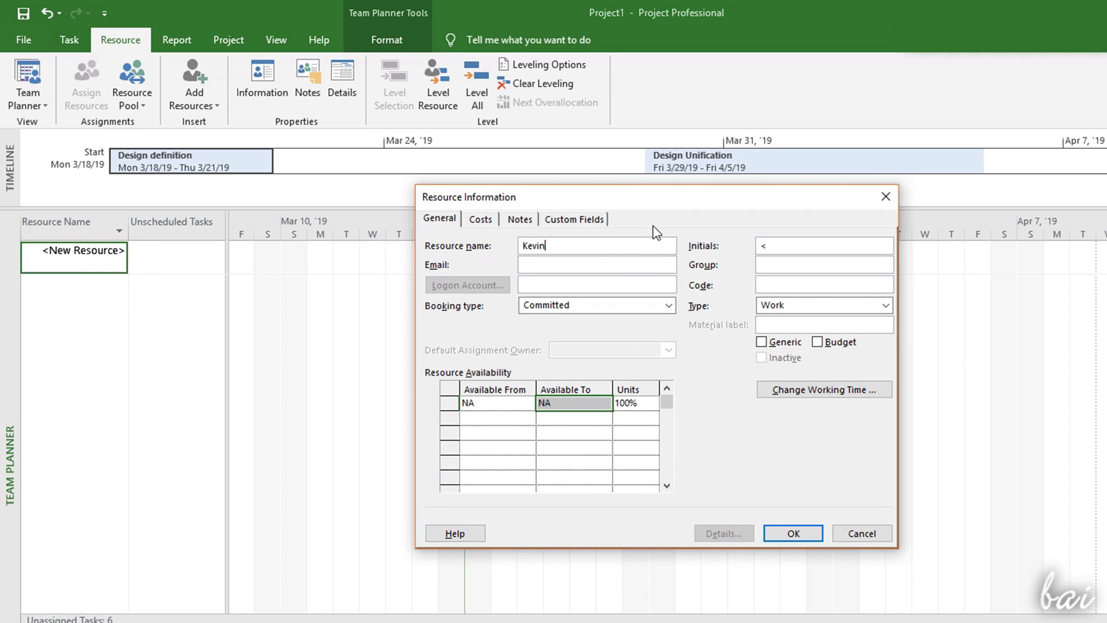
text(KD)
Put the resource in the Design Team group and add a Holiday exception on March 27
click(791, 265)
text(Design Team)
key(Tab)
click(819, 389)
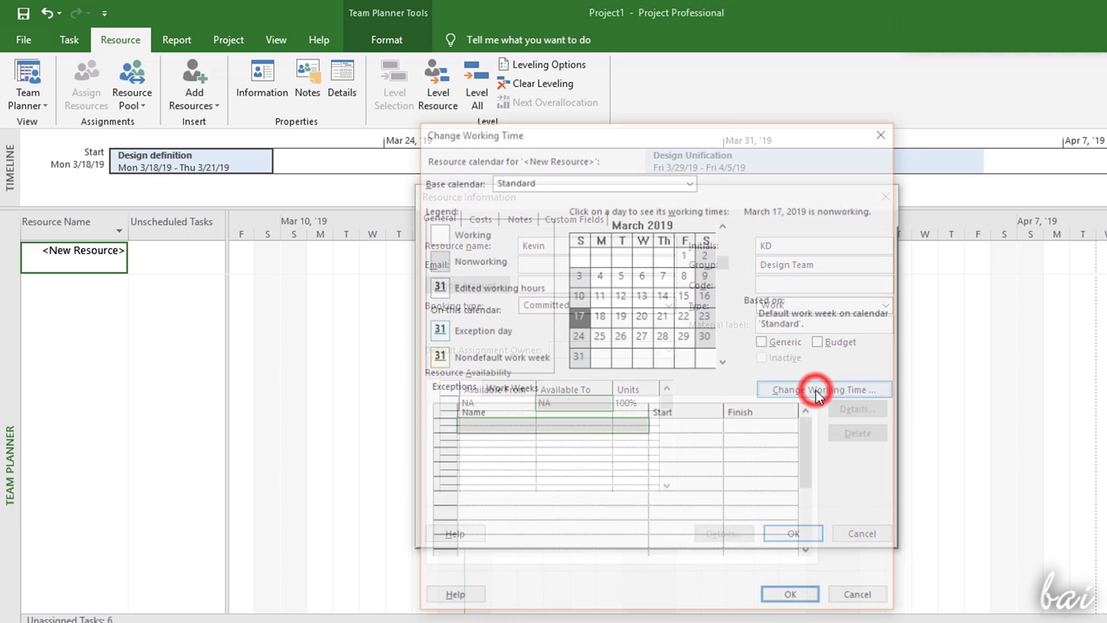
click(641, 337)
text(Holiday)
key(Tab)
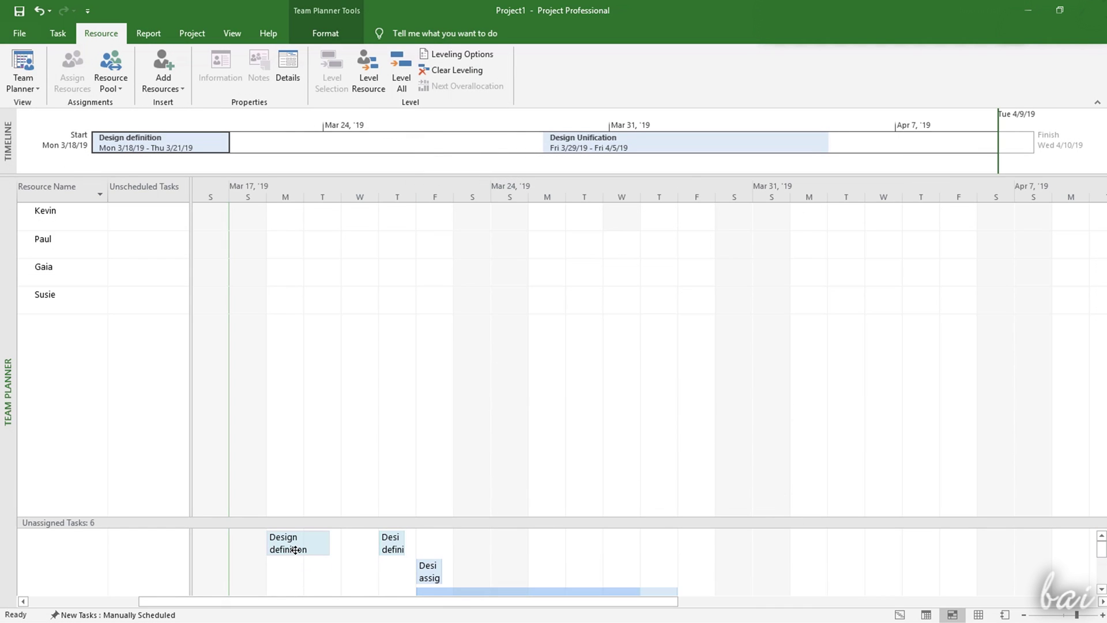
Assign Design definition, Design assignment and Design Rendering to resources, and move Env. Design to the top resource
mouse_move(298, 547)
drag(293, 547, 298, 236)
drag(428, 539, 425, 246)
drag(804, 539, 801, 305)
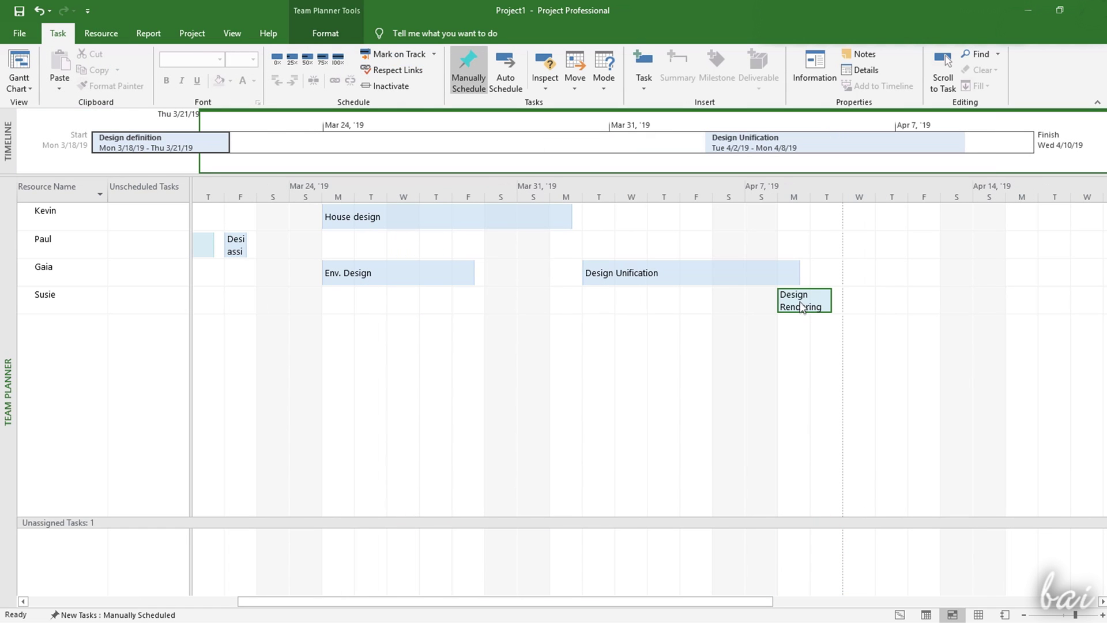
click(902, 615)
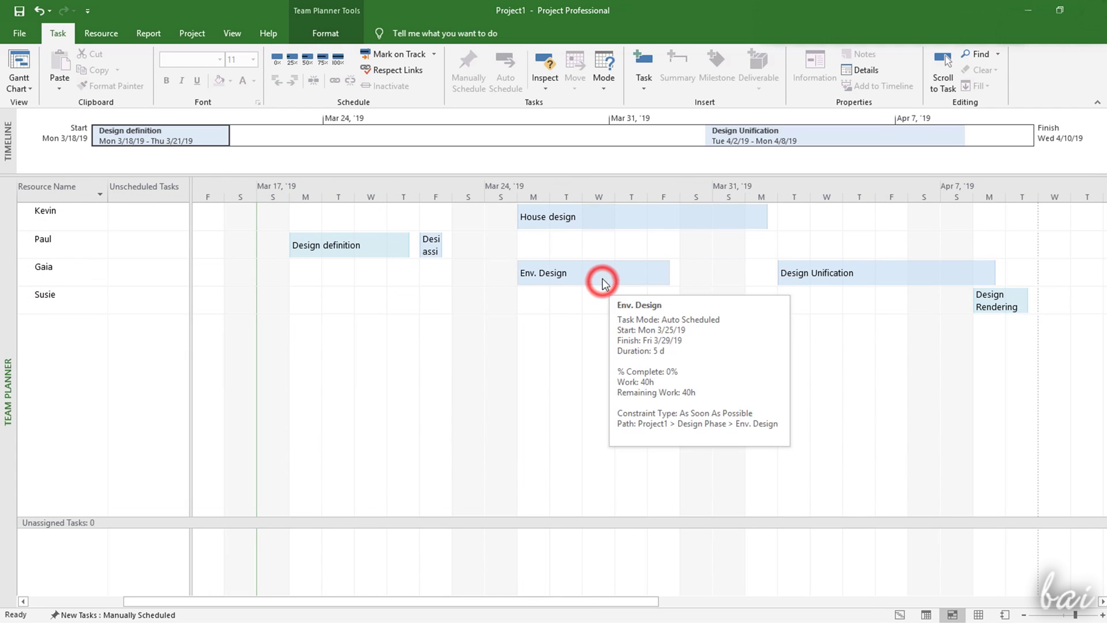
drag(600, 278, 605, 210)
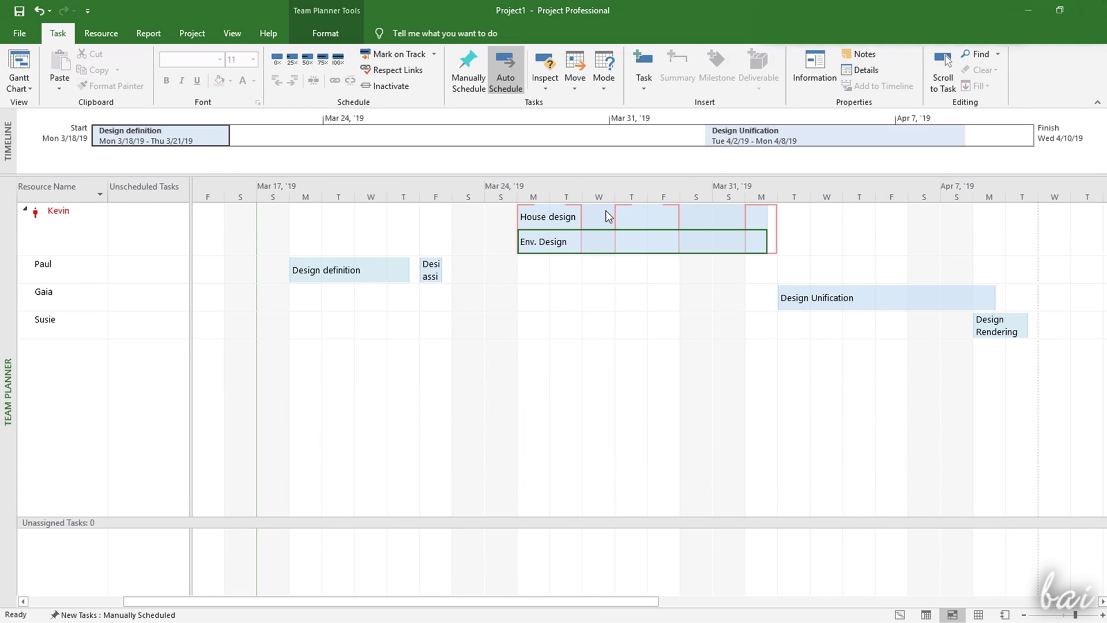
Open the Task Usage view and select the overallocated resource's assignment row
click(922, 616)
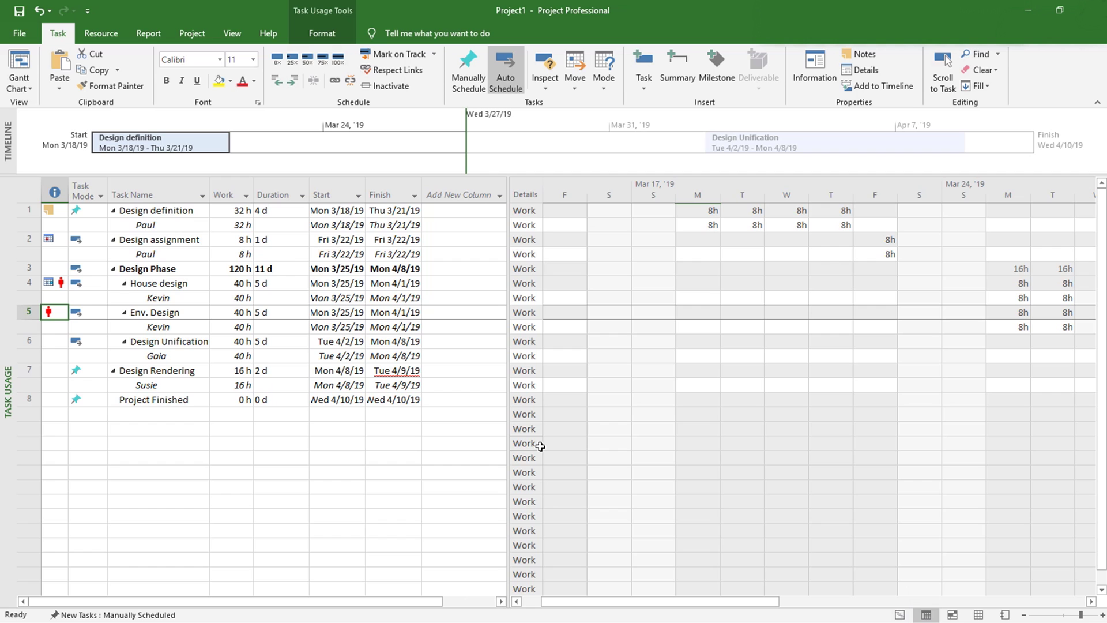
drag(753, 602, 760, 571)
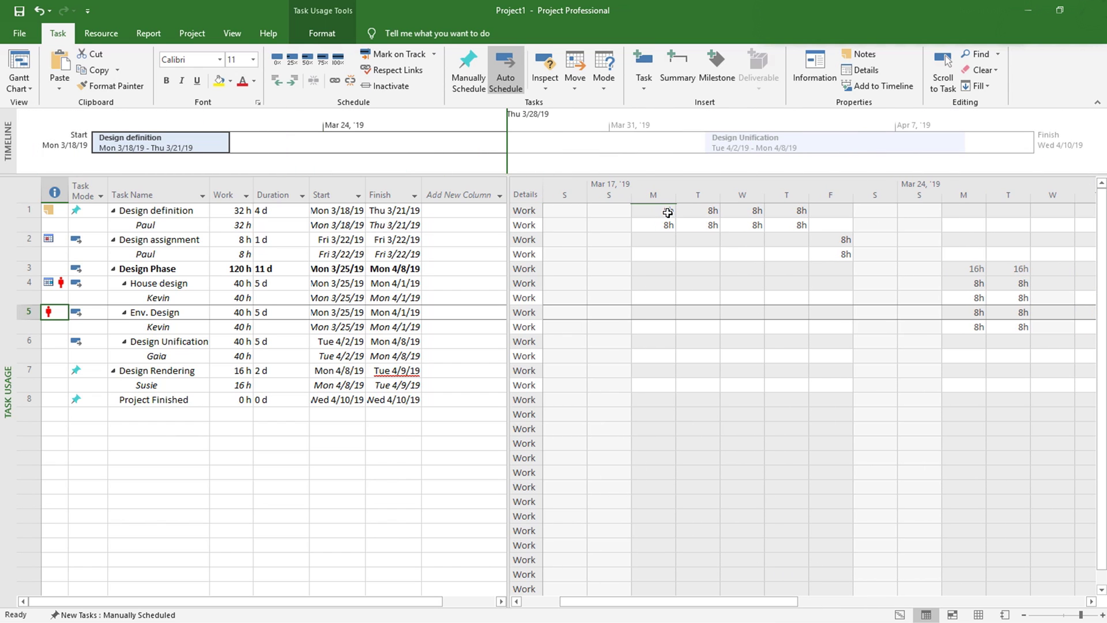
click(113, 210)
click(173, 312)
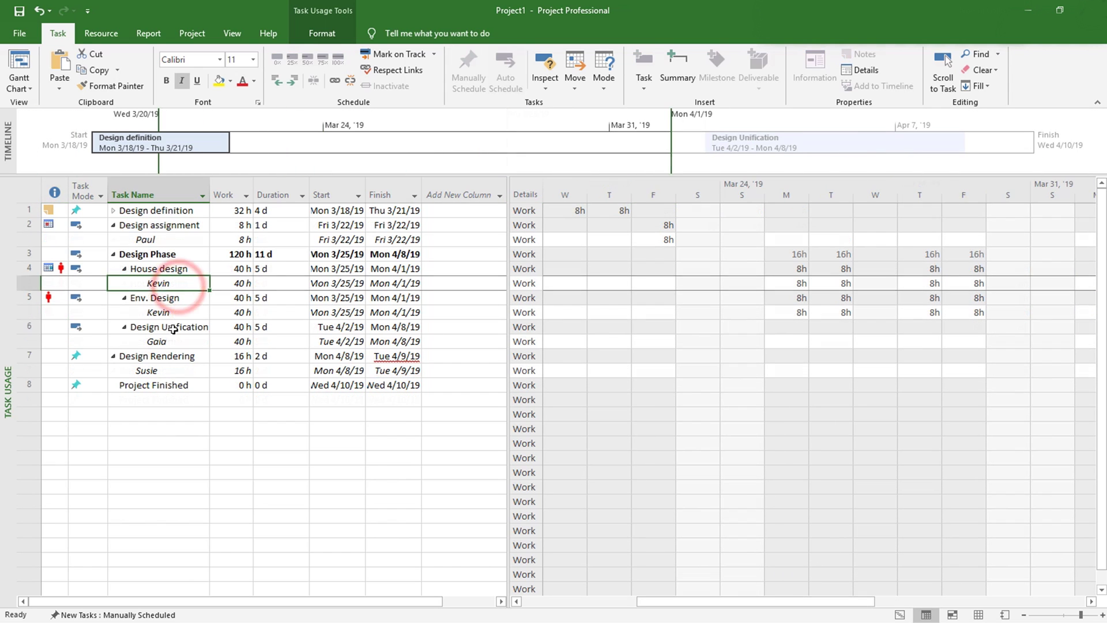
drag(839, 600, 962, 612)
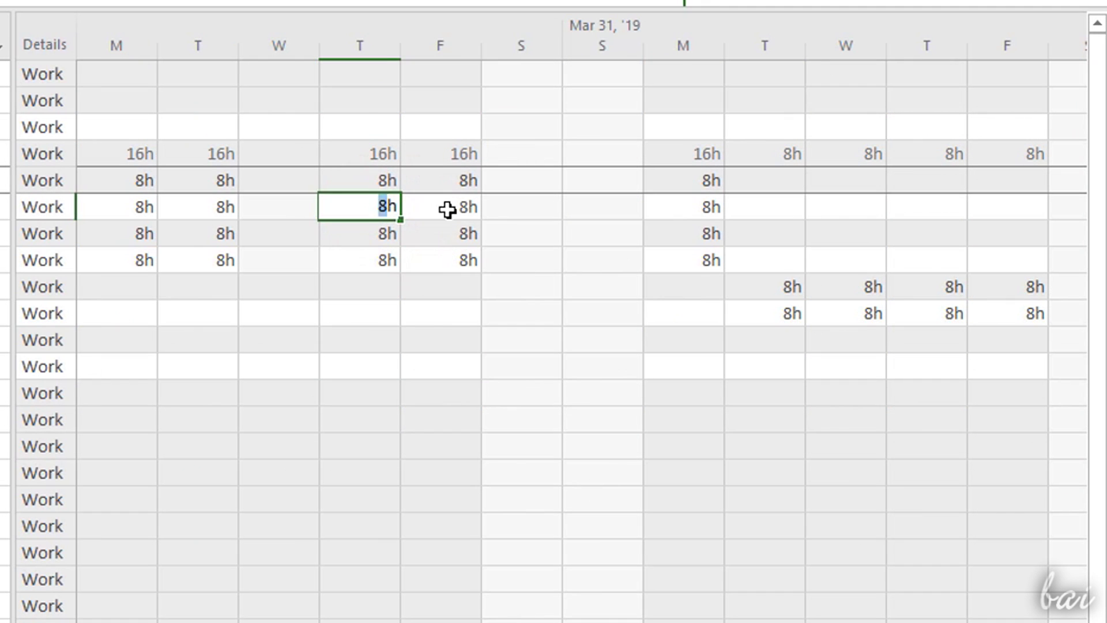
Set House design and Env. Design assignments to 4h on Thursday and Friday
text(4)
click(464, 209)
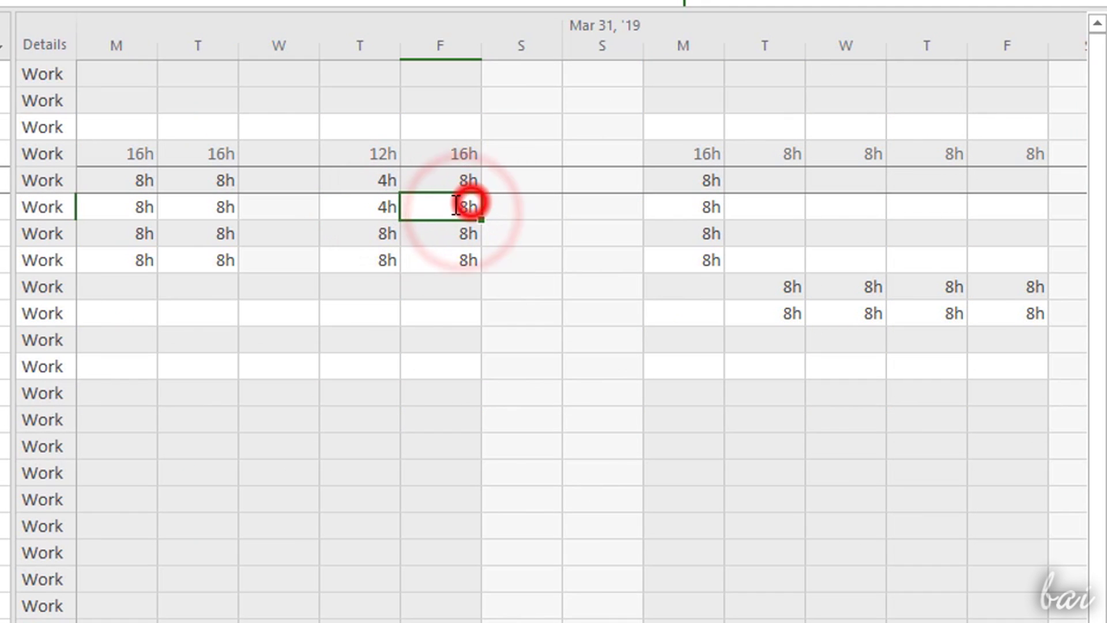
click(468, 207)
text(4)
click(382, 259)
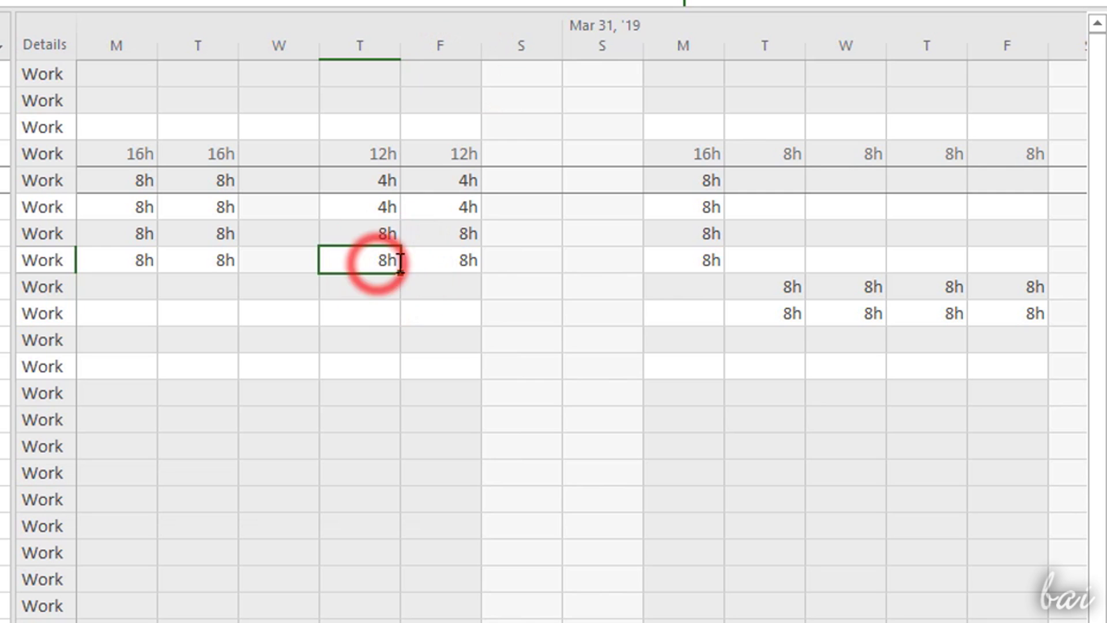
text(4)
click(451, 262)
text(4)
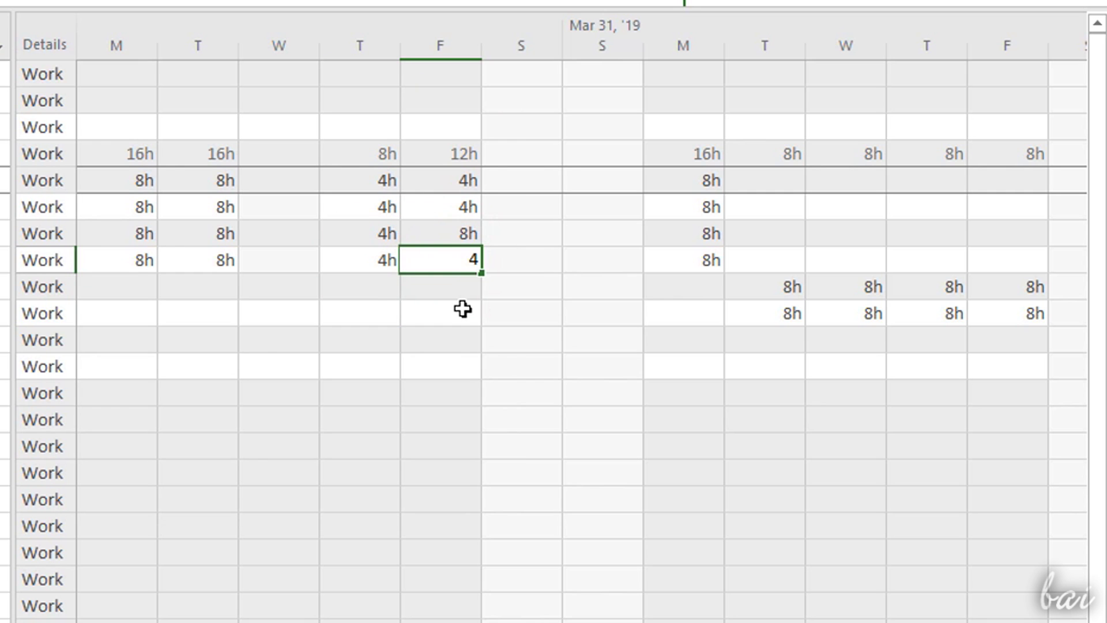
click(463, 309)
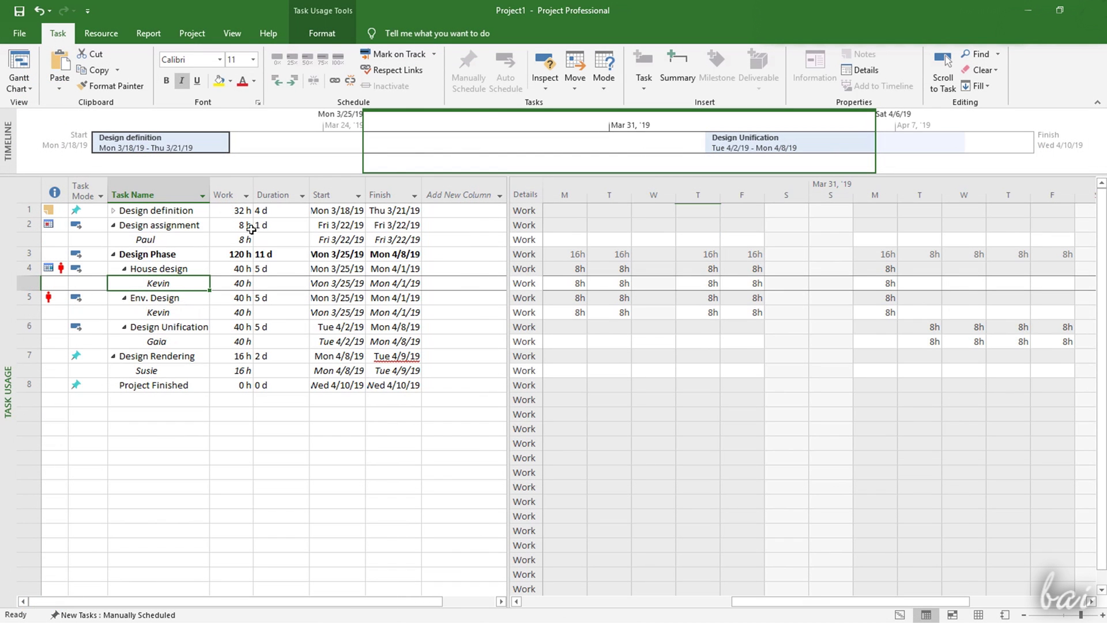
Inspect House design and move it to the resource's next available time
click(545, 64)
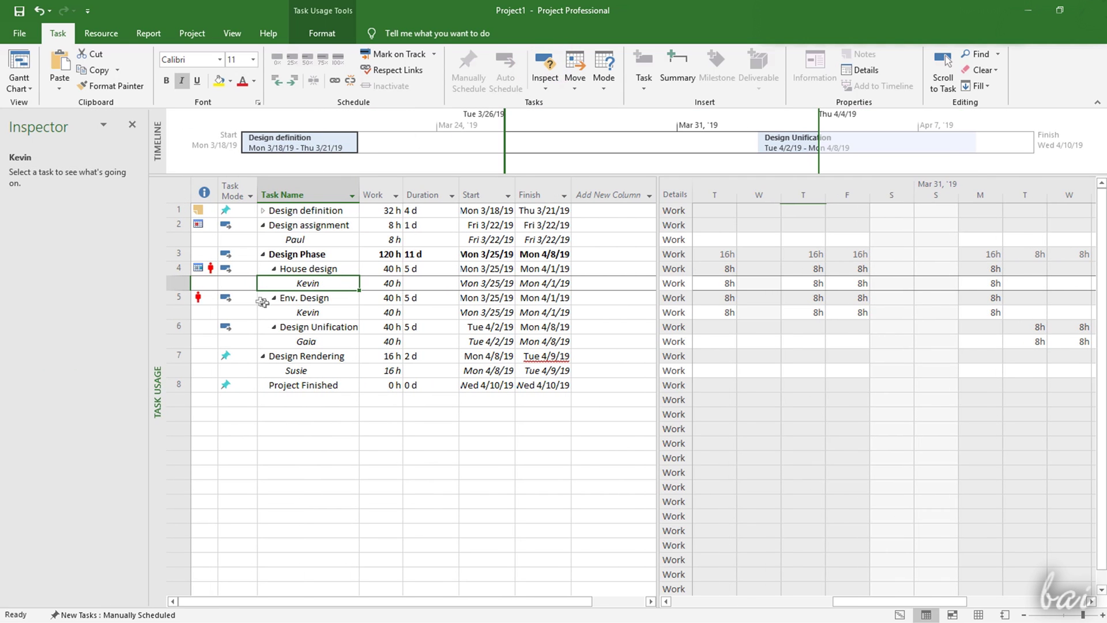
click(326, 268)
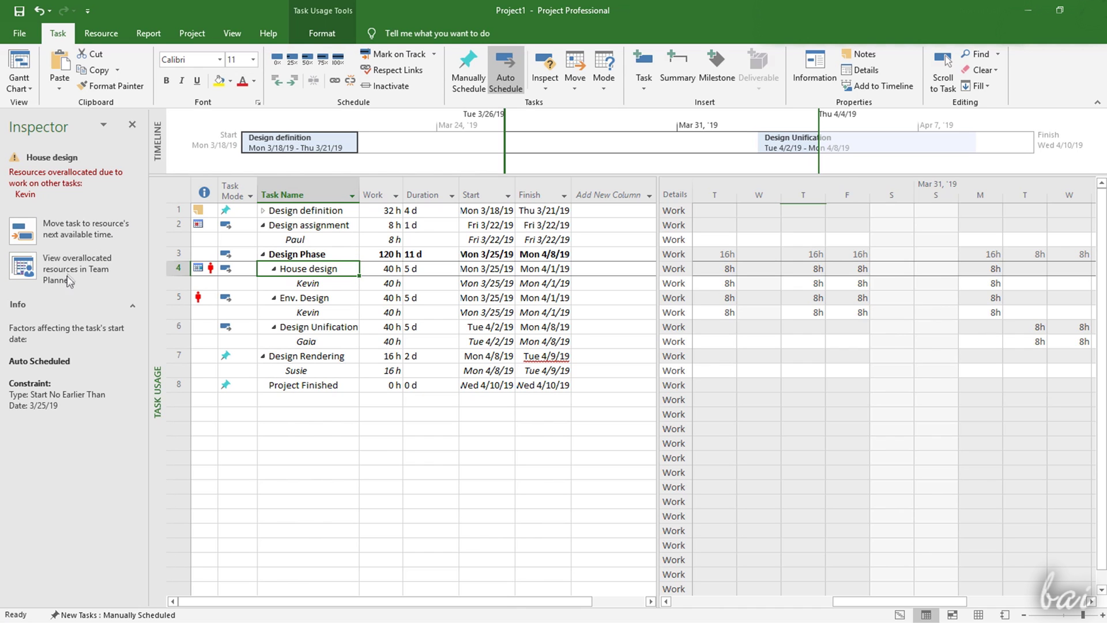
click(70, 233)
Assign the remaining team members at 100% to Design assignment, totalling 32h, then show Gantt Chart
right_click(164, 226)
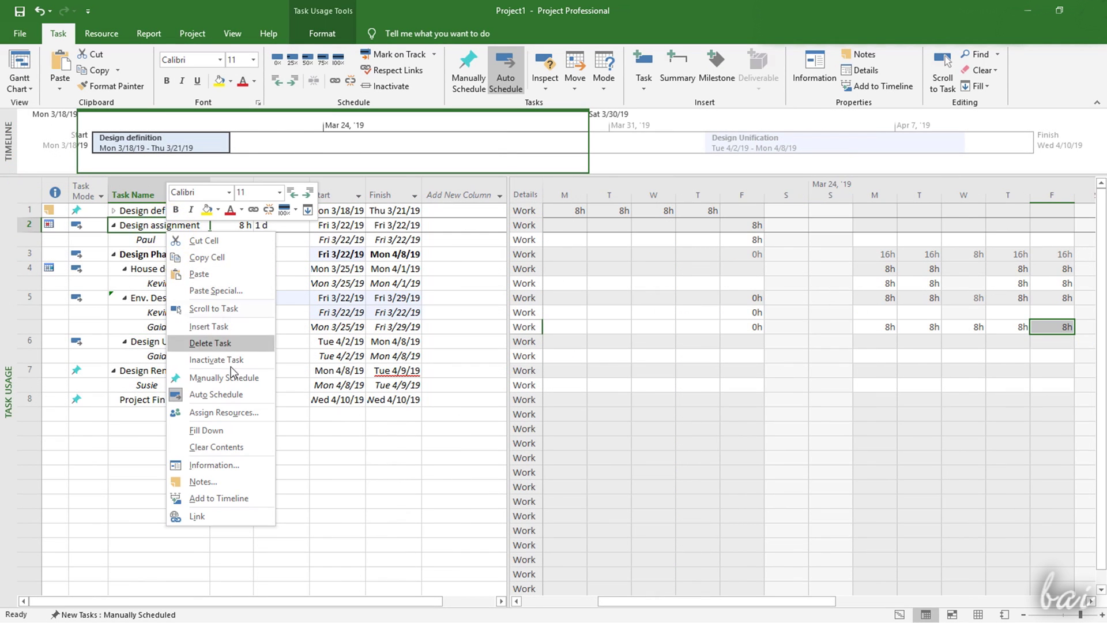
click(229, 412)
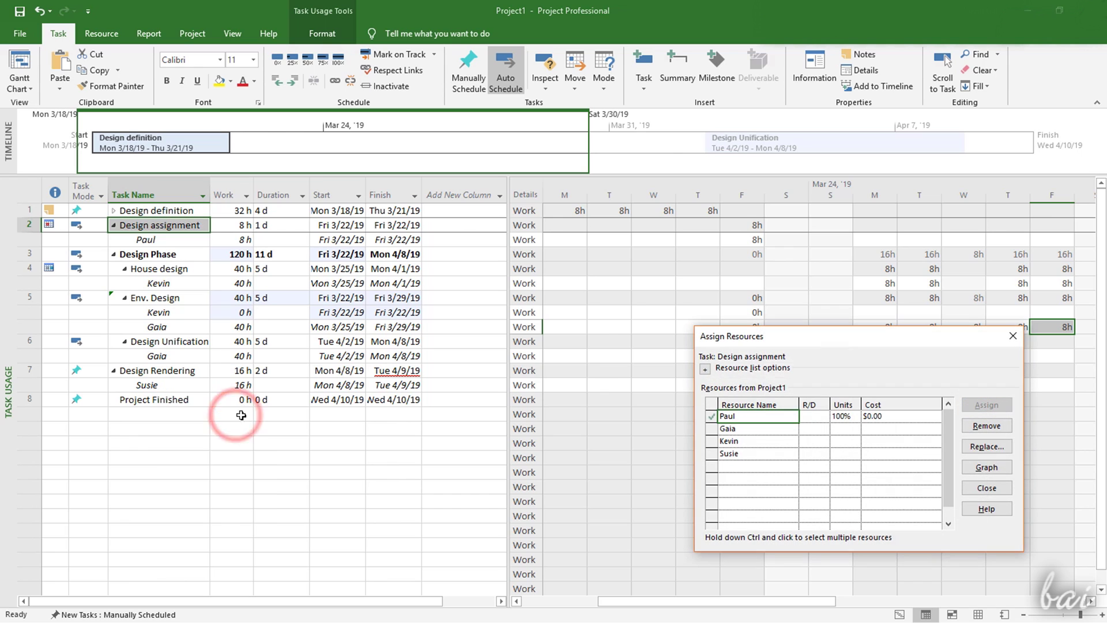
click(830, 429)
click(857, 440)
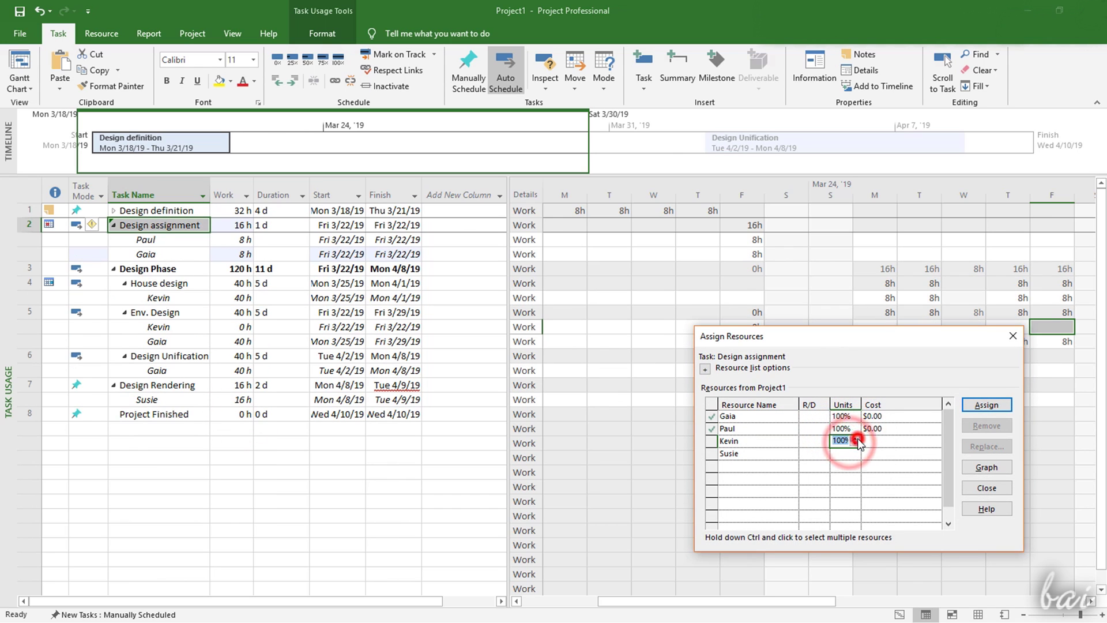
click(845, 453)
click(846, 466)
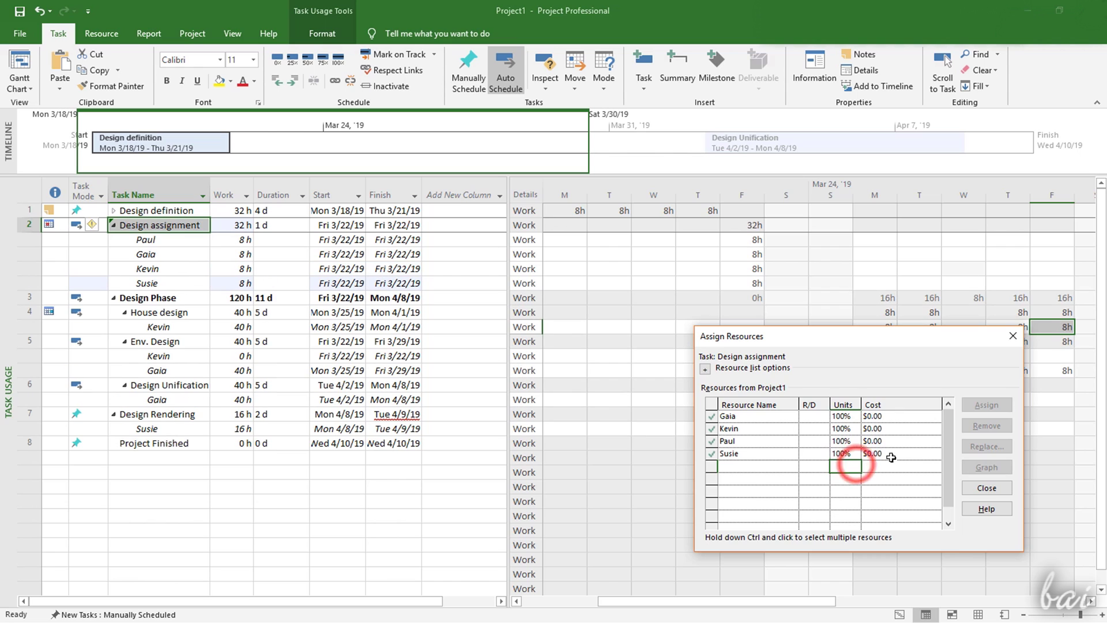
click(987, 487)
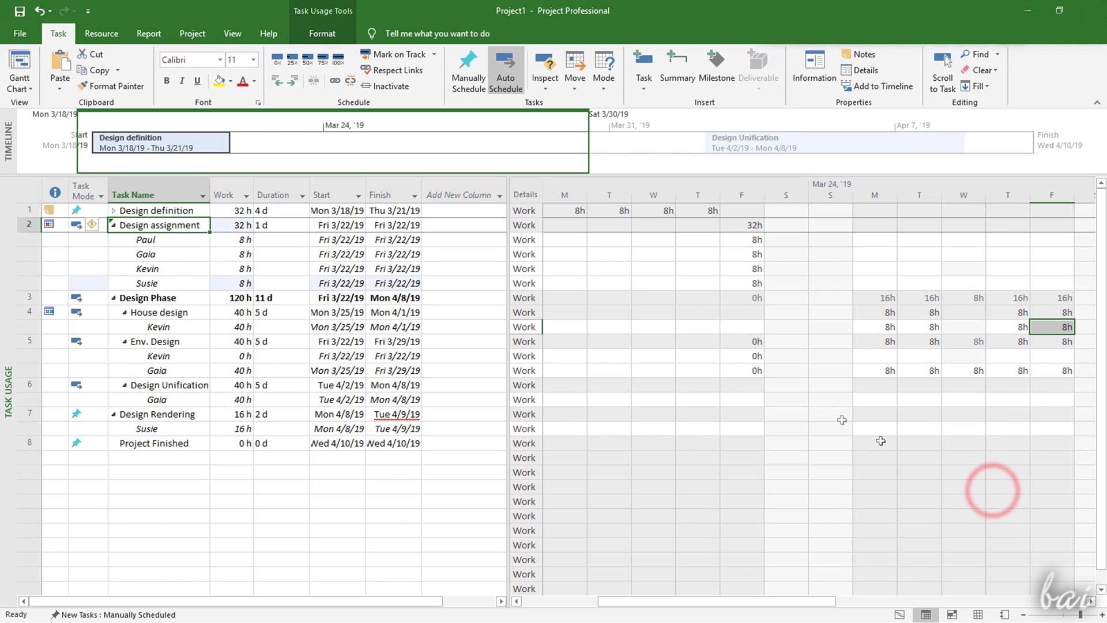
click(899, 614)
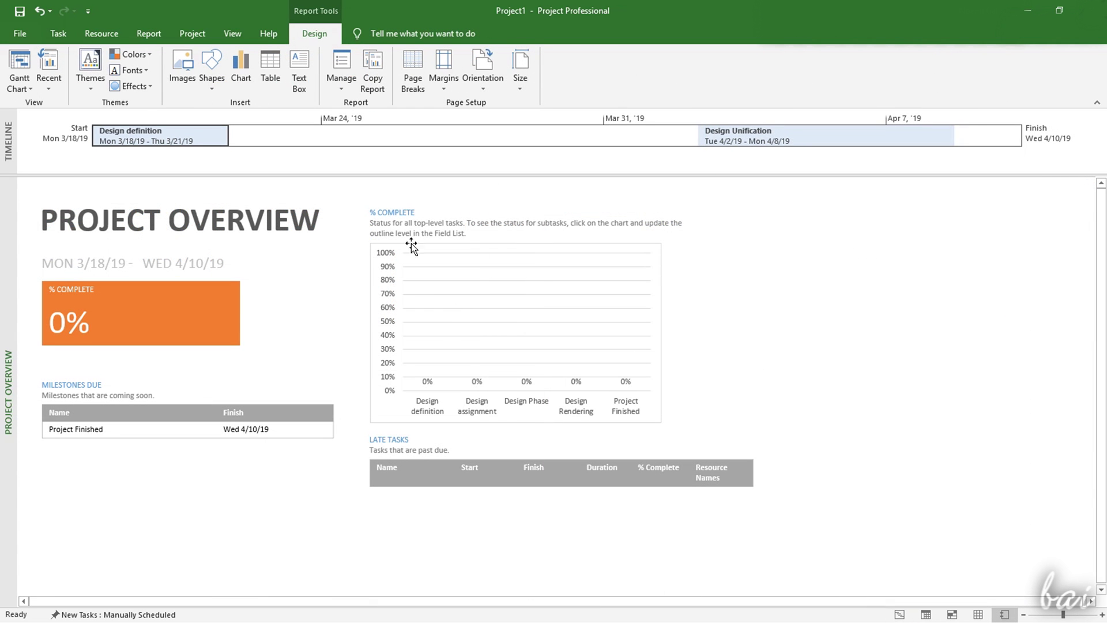
Reopen the Resource Overview report from Recent and scroll through each resource's remaining work
click(148, 30)
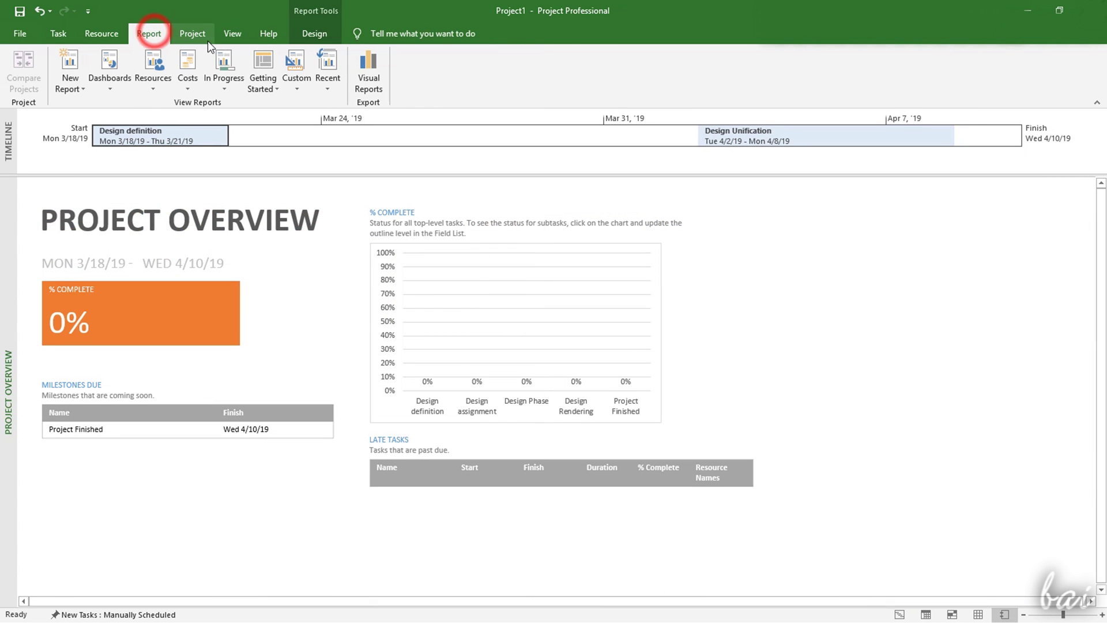
click(326, 83)
click(356, 122)
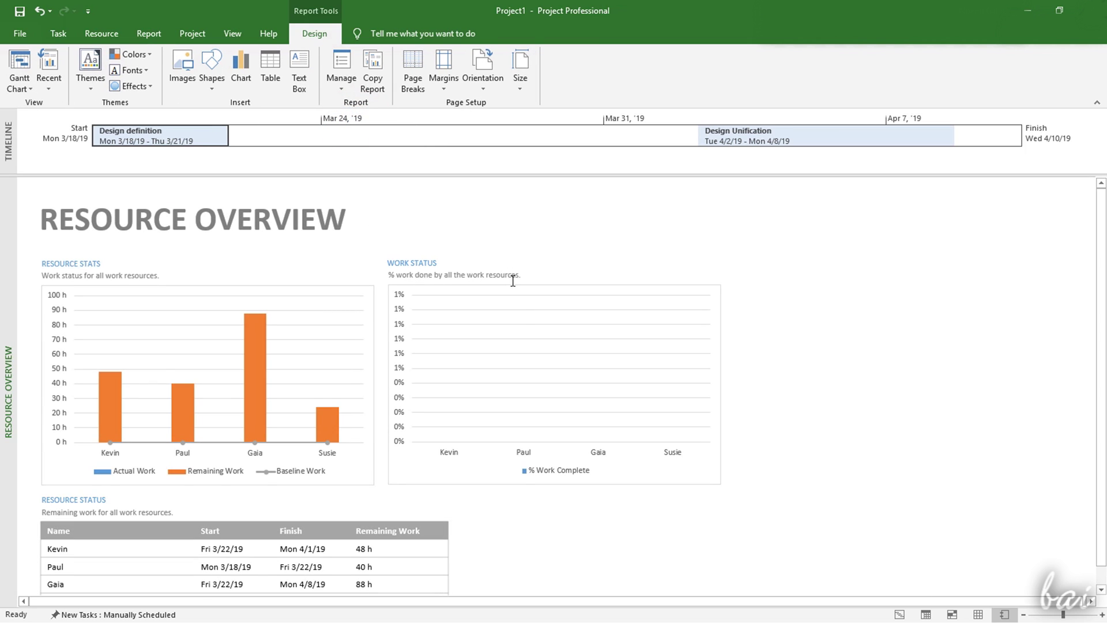
scroll(521, 315, down, 1)
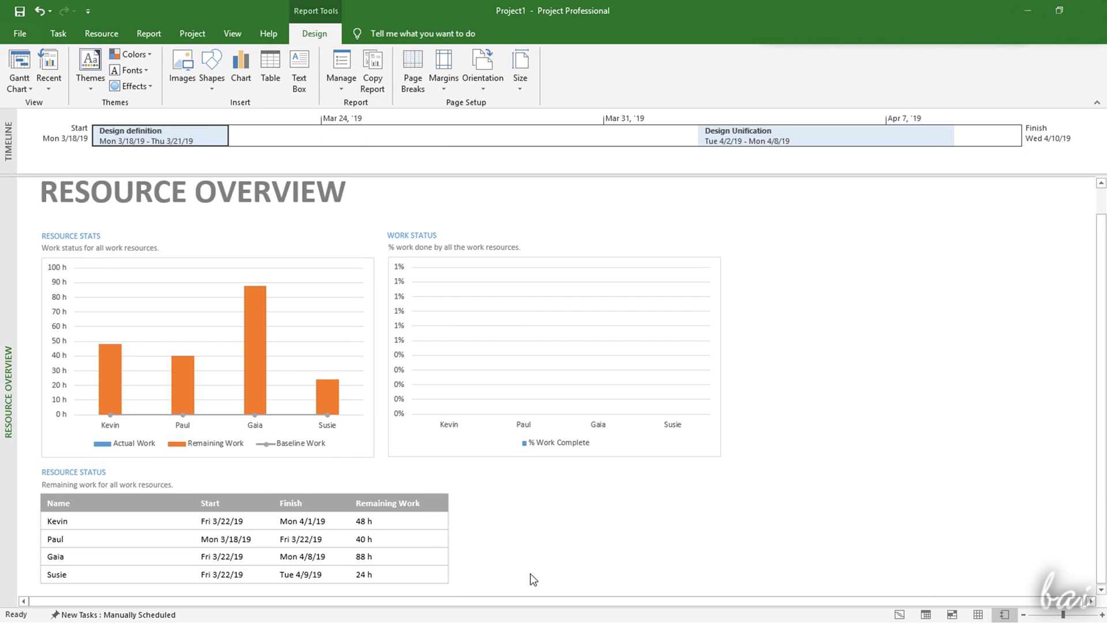
scroll(531, 576, up, 1)
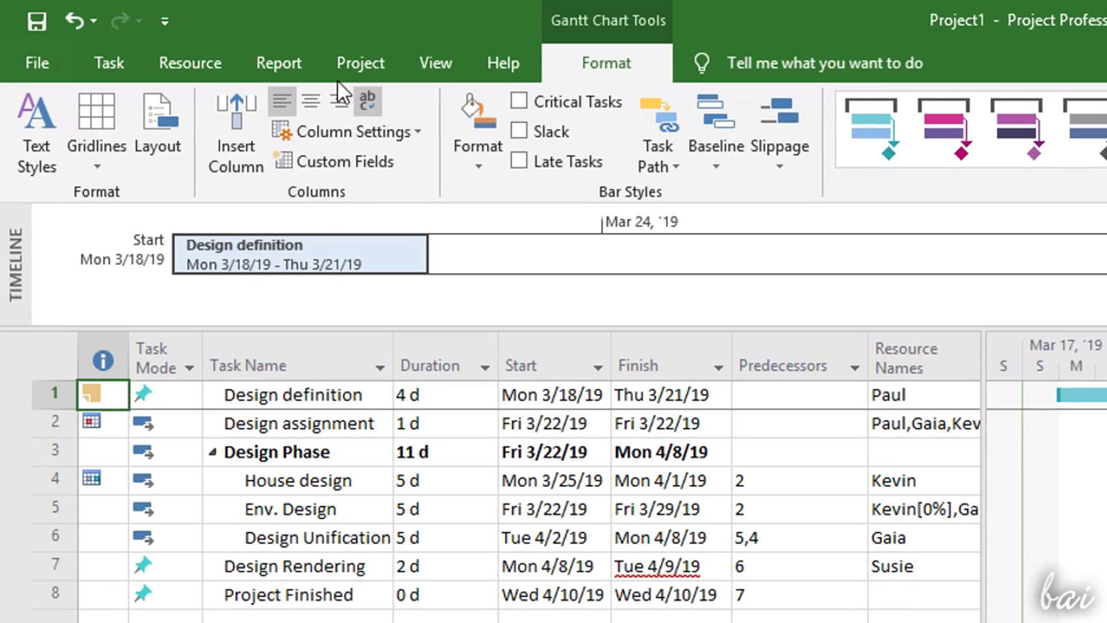
Create a new table report named Report
click(292, 67)
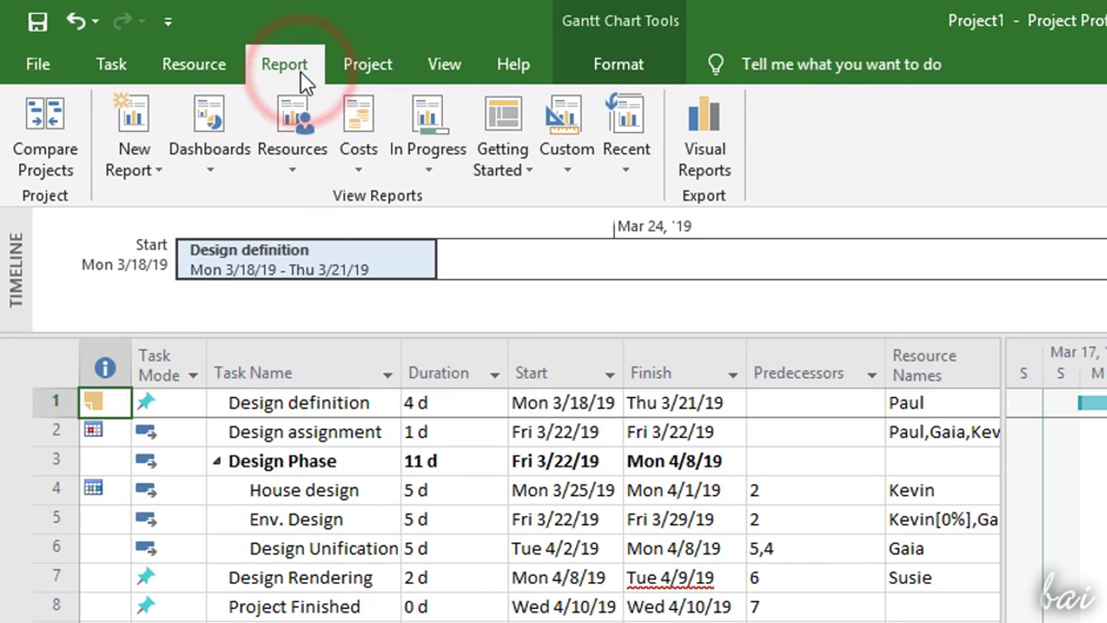
click(134, 141)
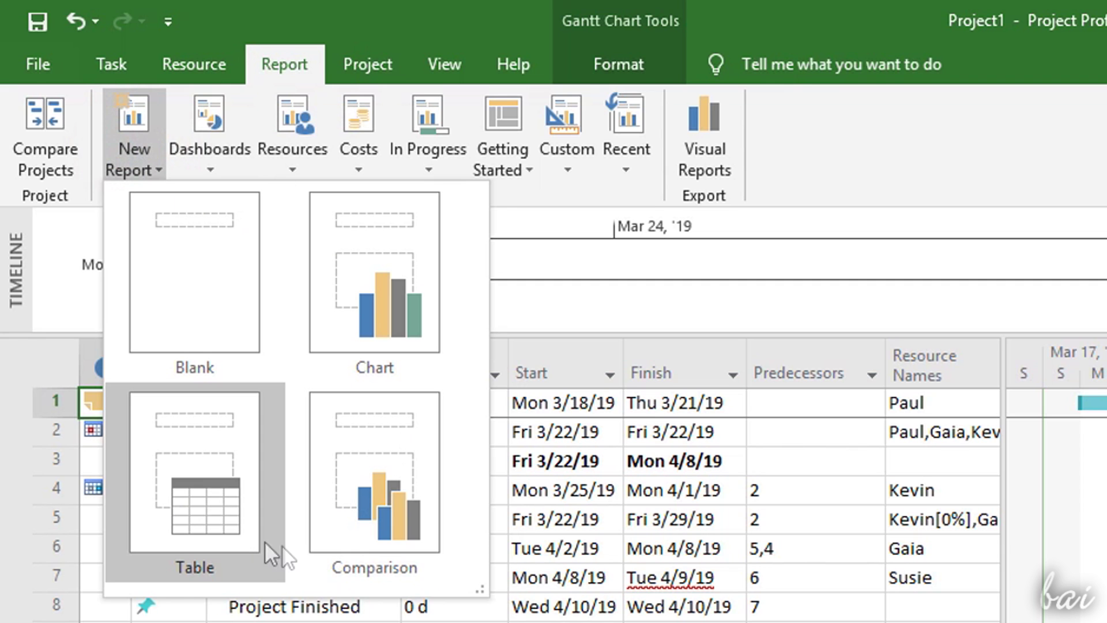
click(224, 482)
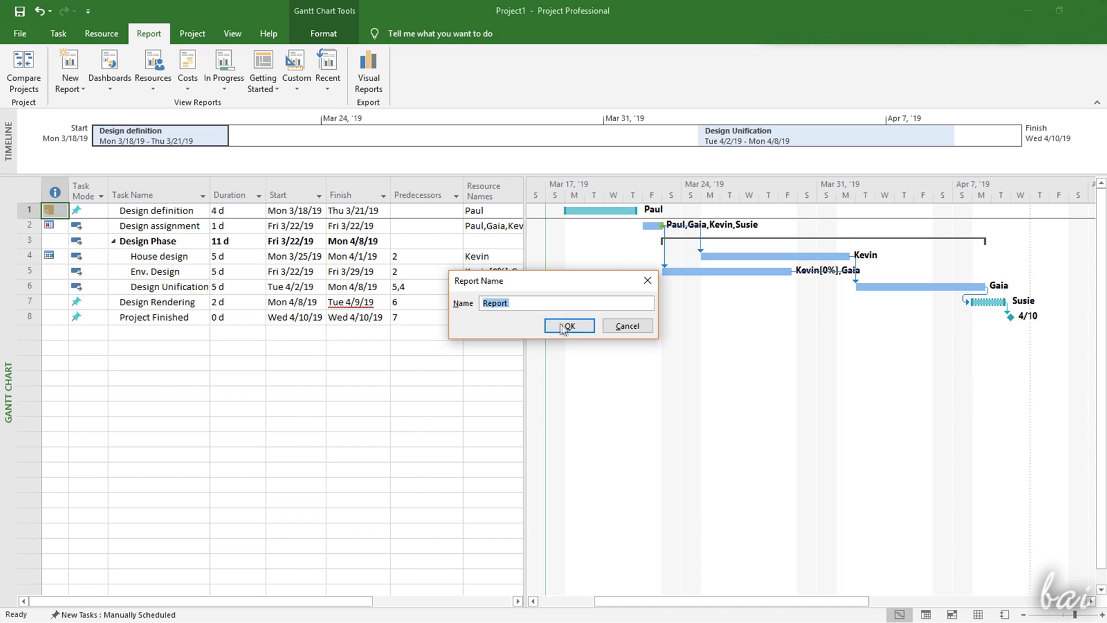
click(566, 326)
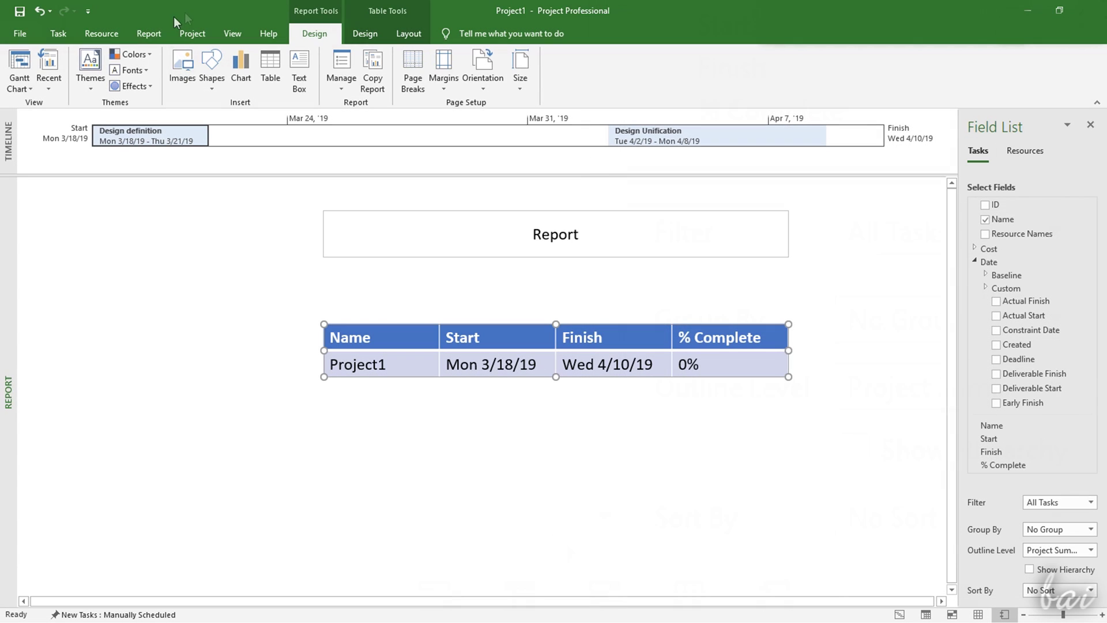
Add a Clustered Column chart to the report and place it below the table
click(149, 33)
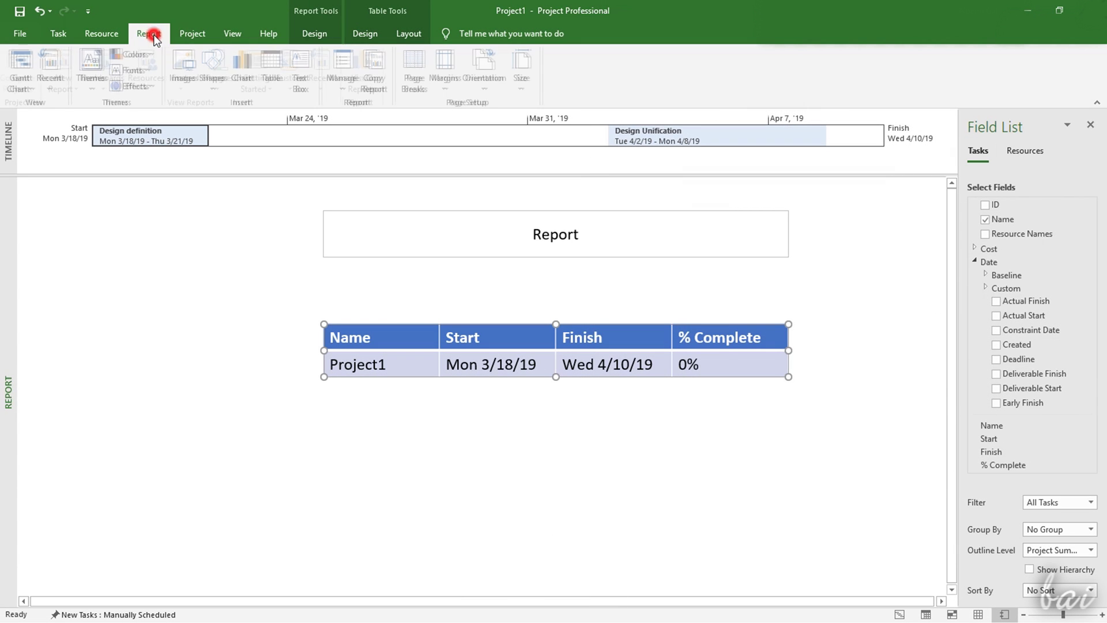
click(329, 83)
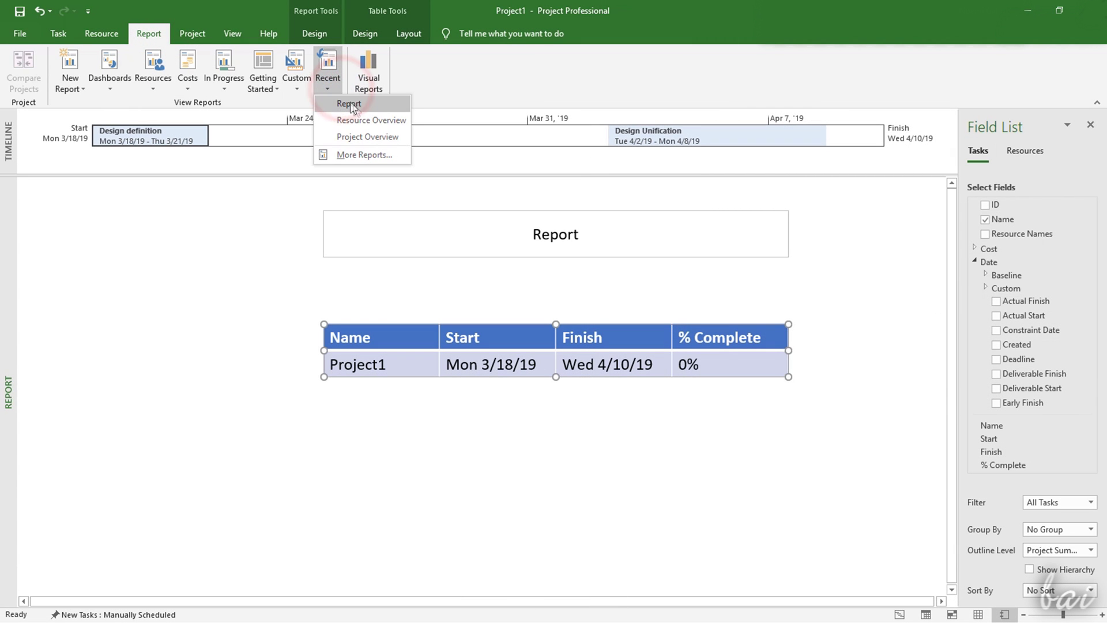
click(376, 120)
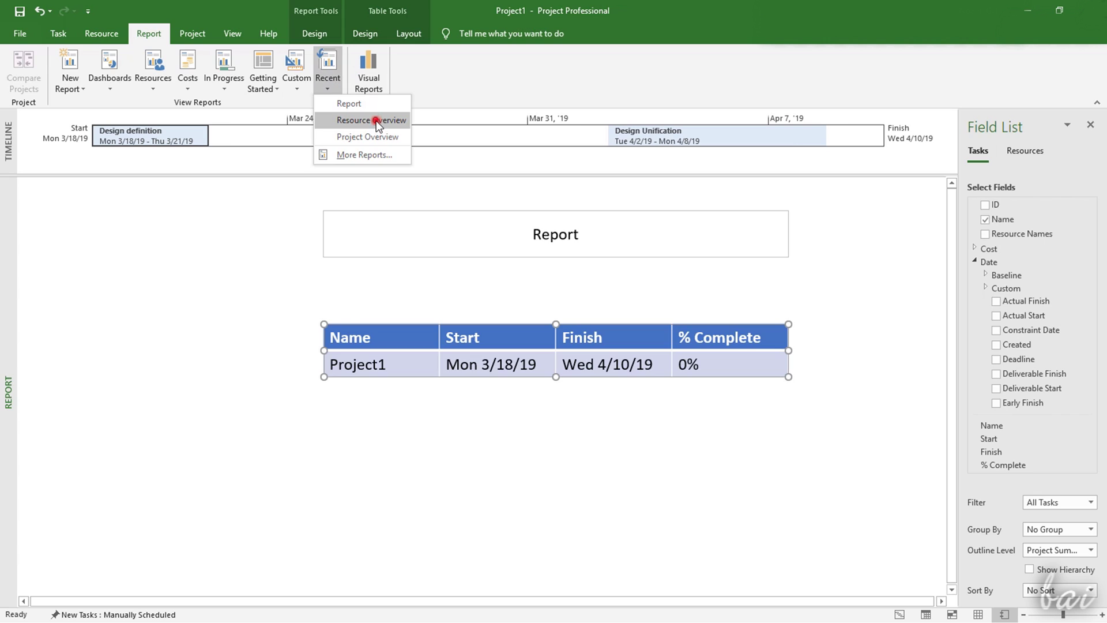
click(316, 35)
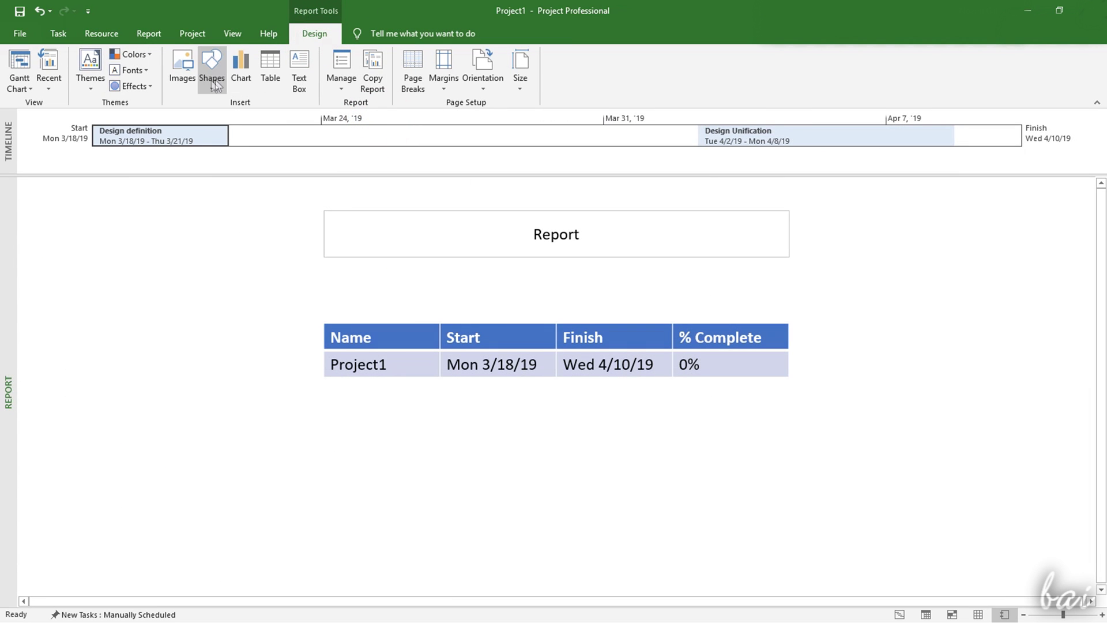
click(248, 85)
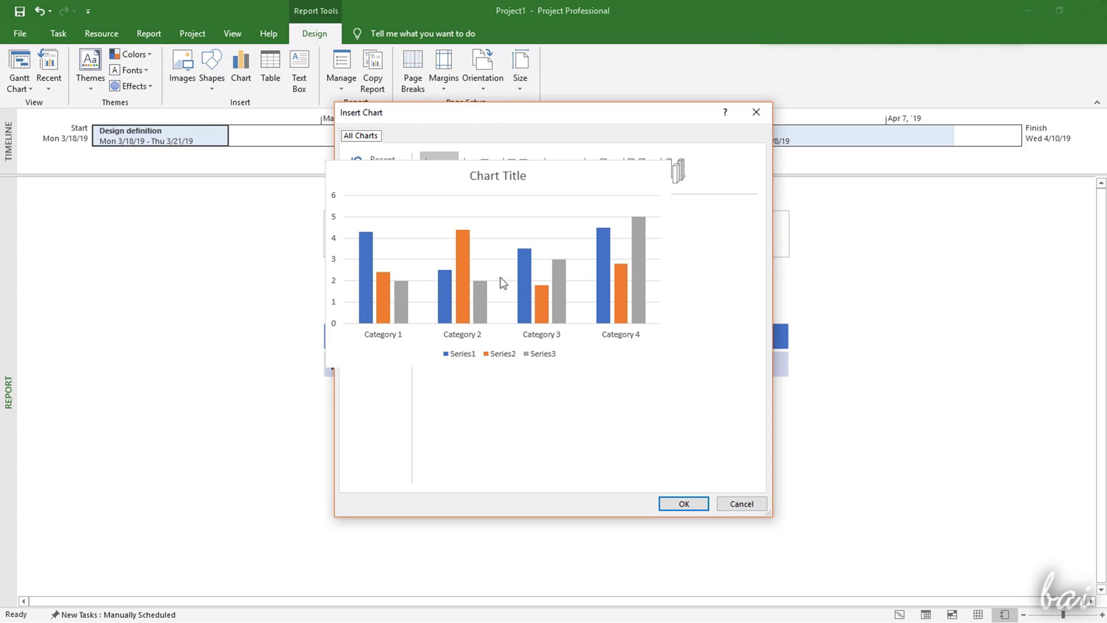
click(497, 279)
click(686, 502)
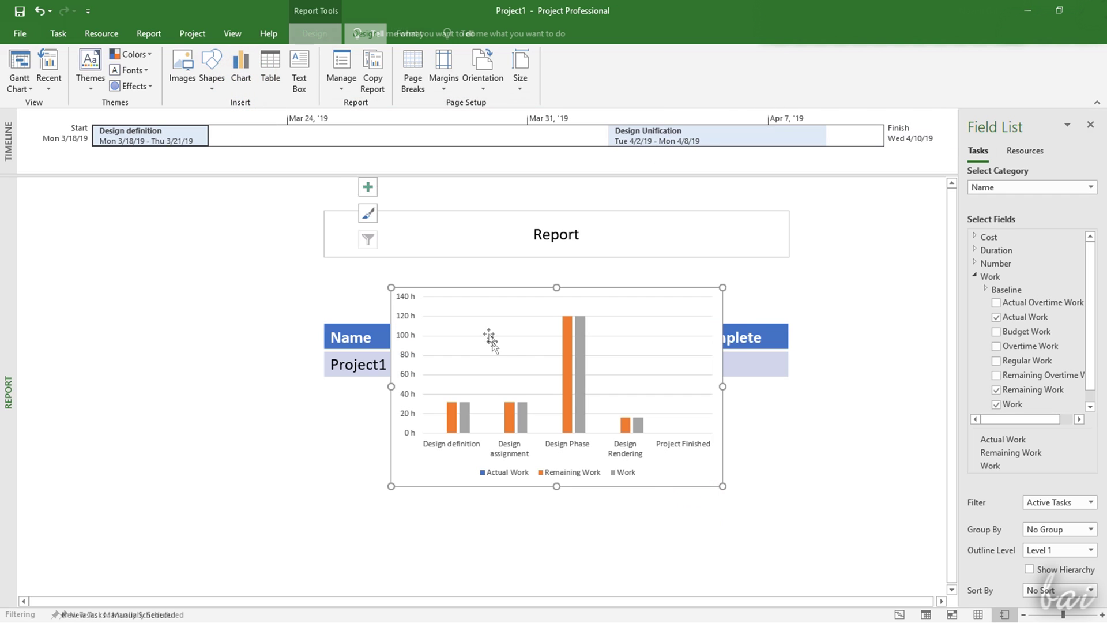
drag(694, 292, 704, 406)
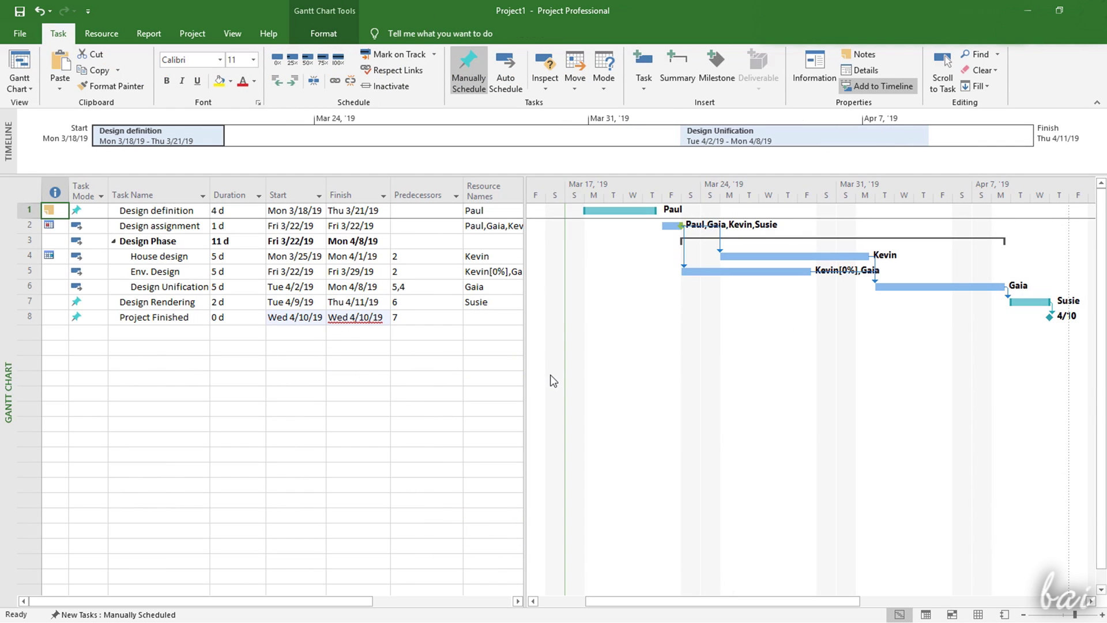
click(19, 34)
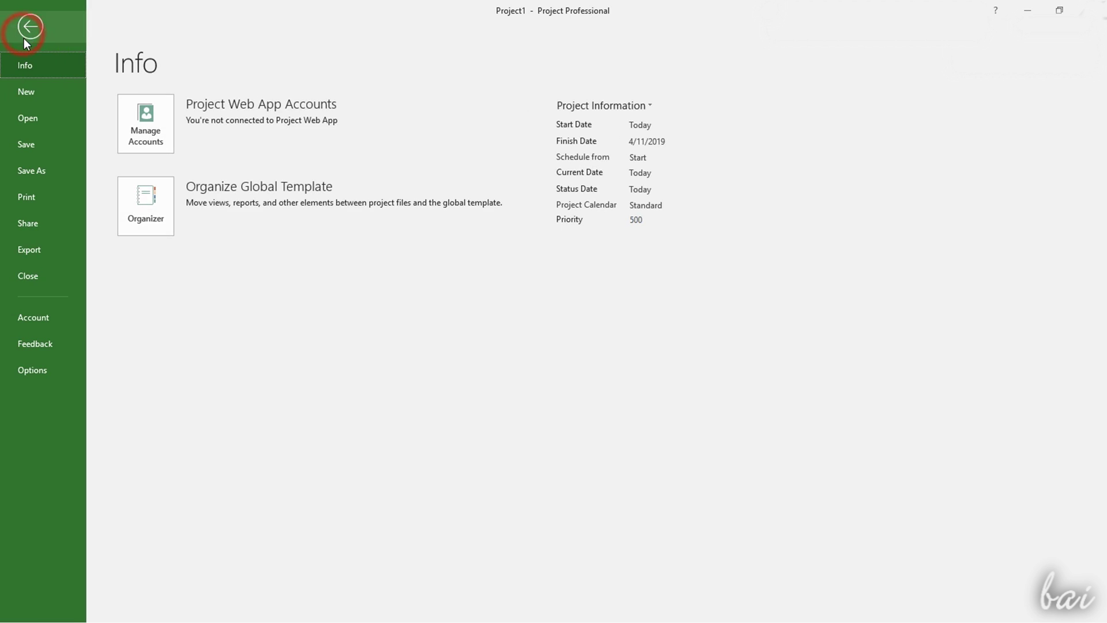
click(42, 171)
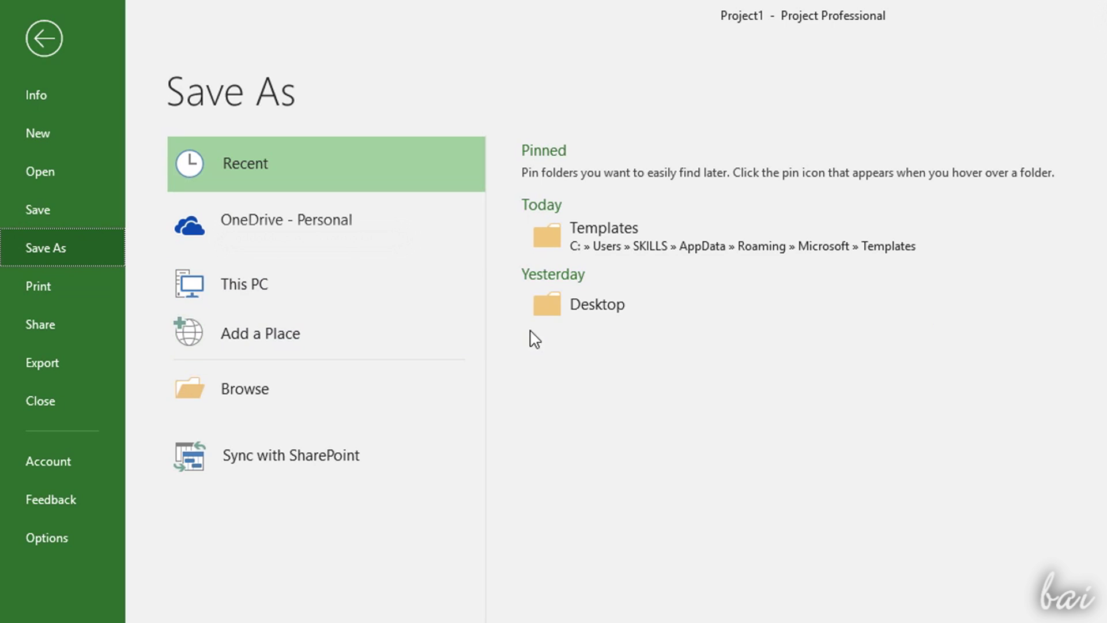
click(593, 311)
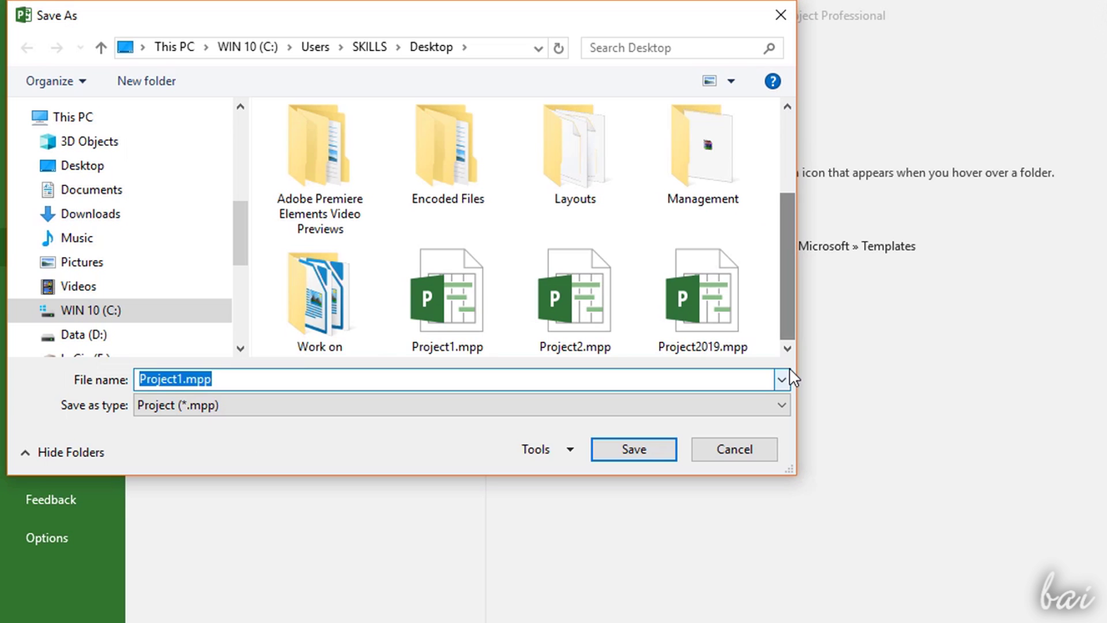
click(192, 378)
double_click(192, 378)
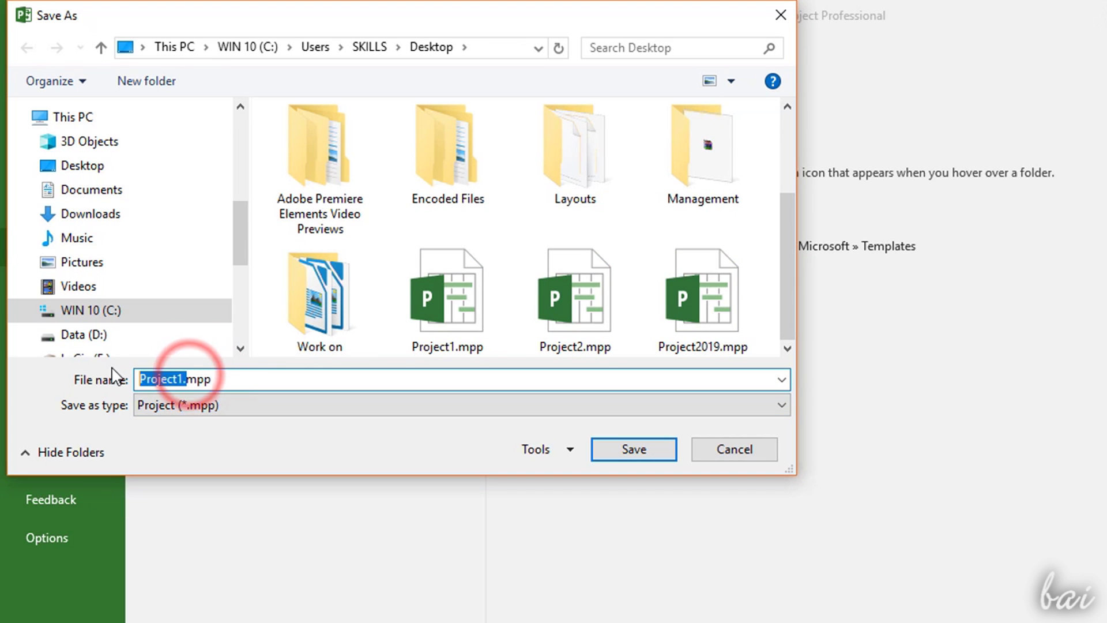
click(241, 379)
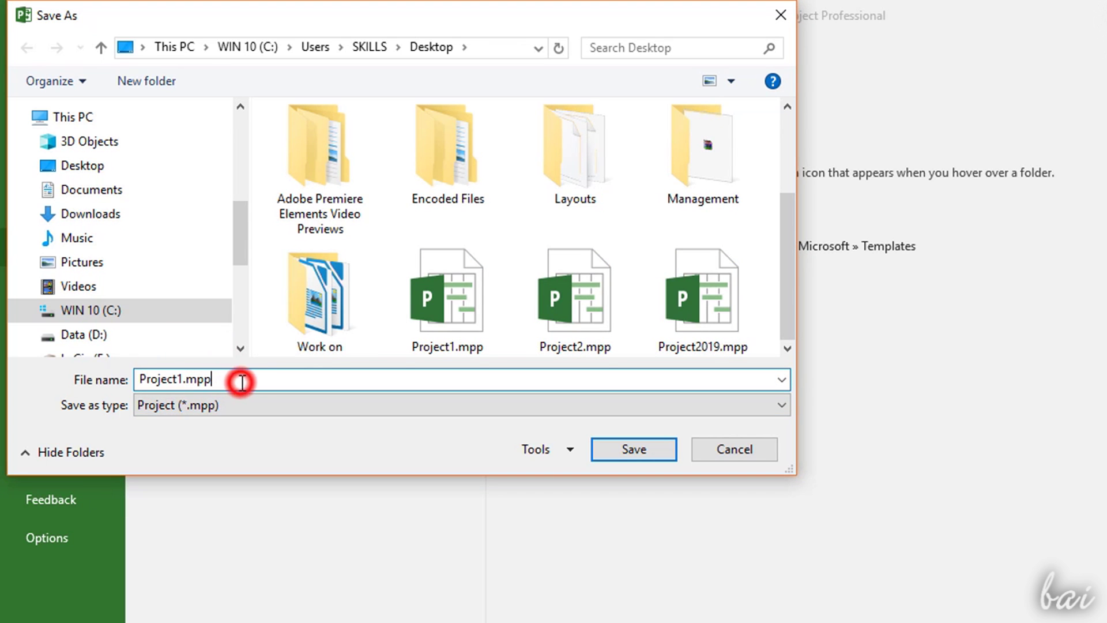
click(715, 453)
Insert Project2019.mpp from the Desktop as collapsed subproject task 9, spanning 25.13 days from 3/17/19 to 4/22/19
scroll(587, 367, down, 1)
scroll(587, 367, up, 1)
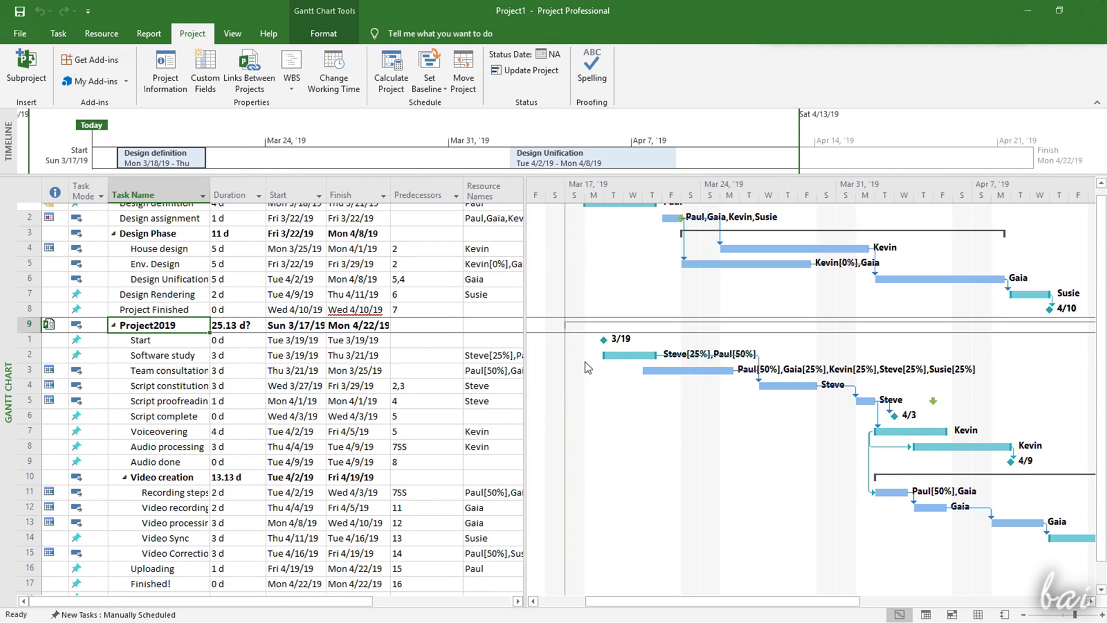
scroll(586, 366, down, 1)
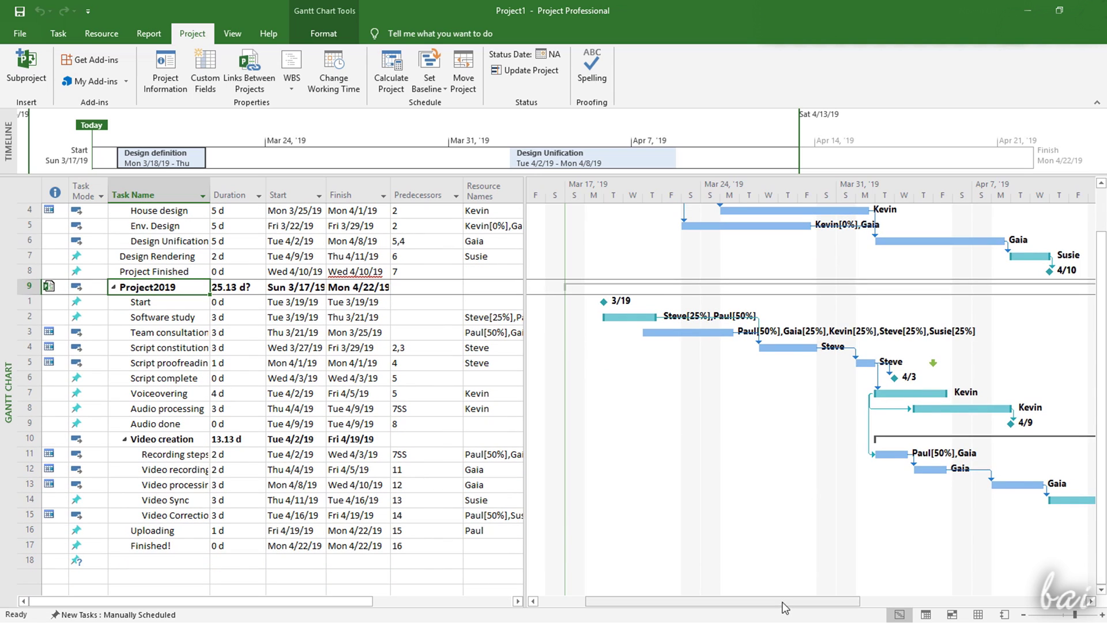
drag(783, 602, 890, 612)
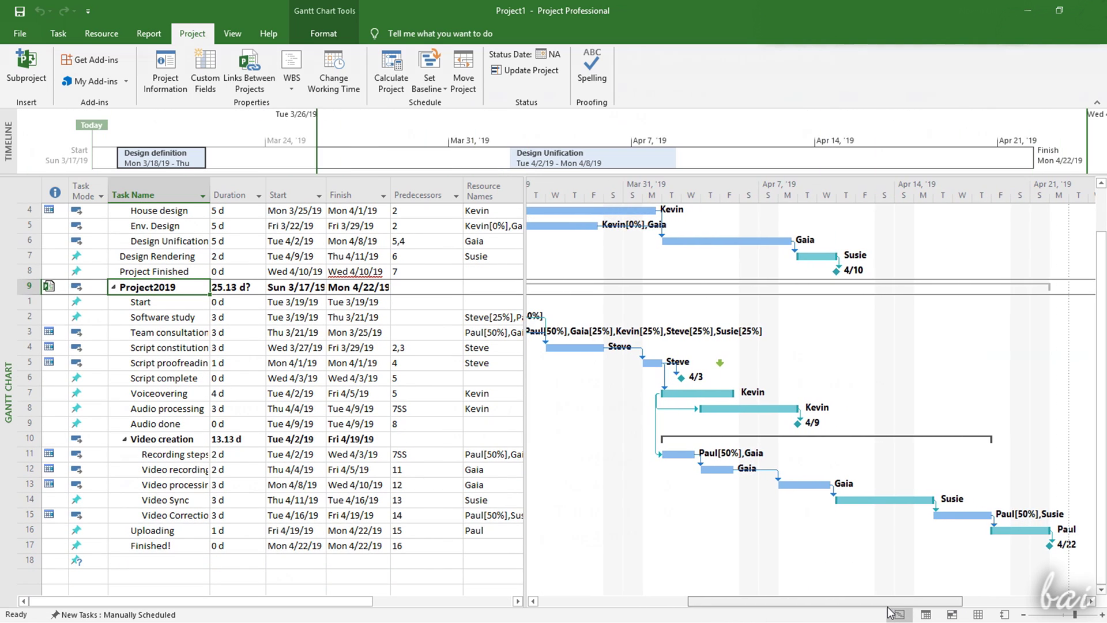
click(284, 563)
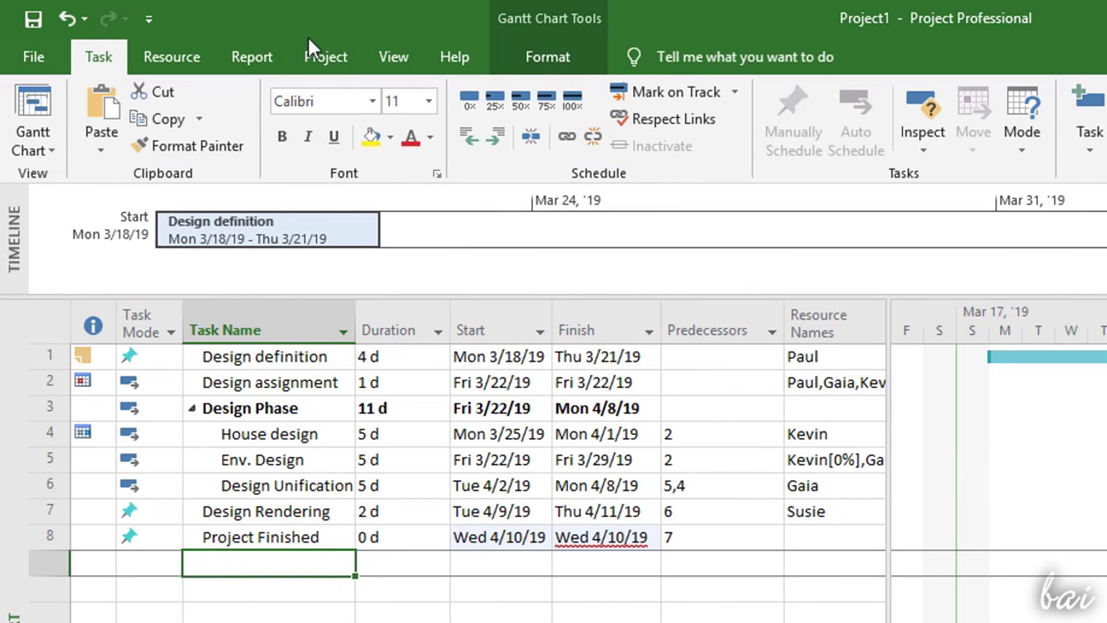
click(326, 47)
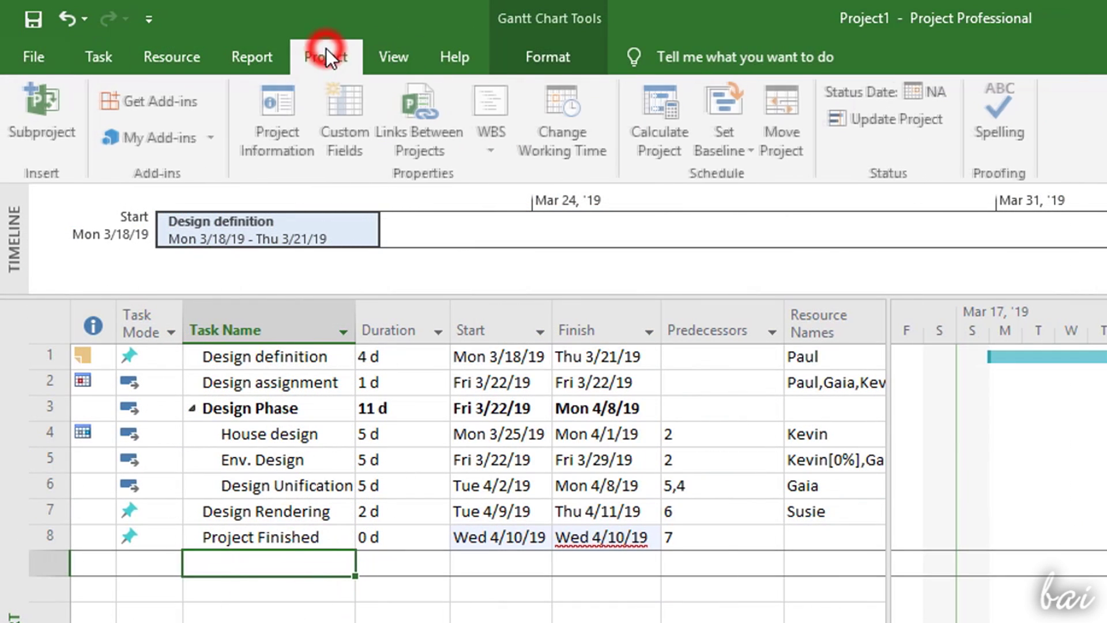
click(46, 137)
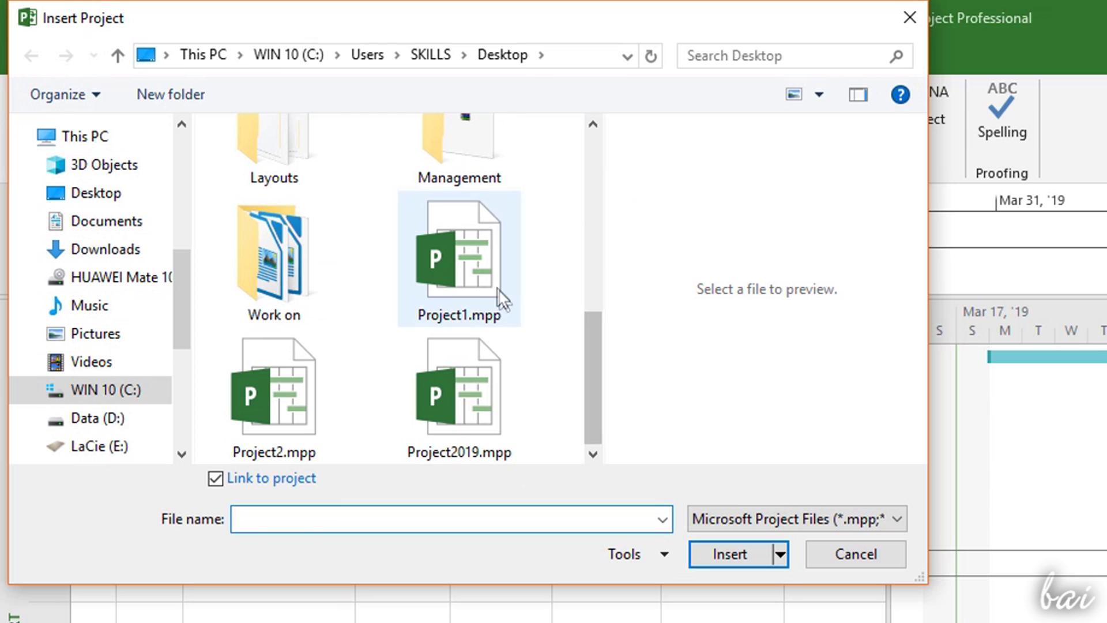
click(494, 282)
click(495, 399)
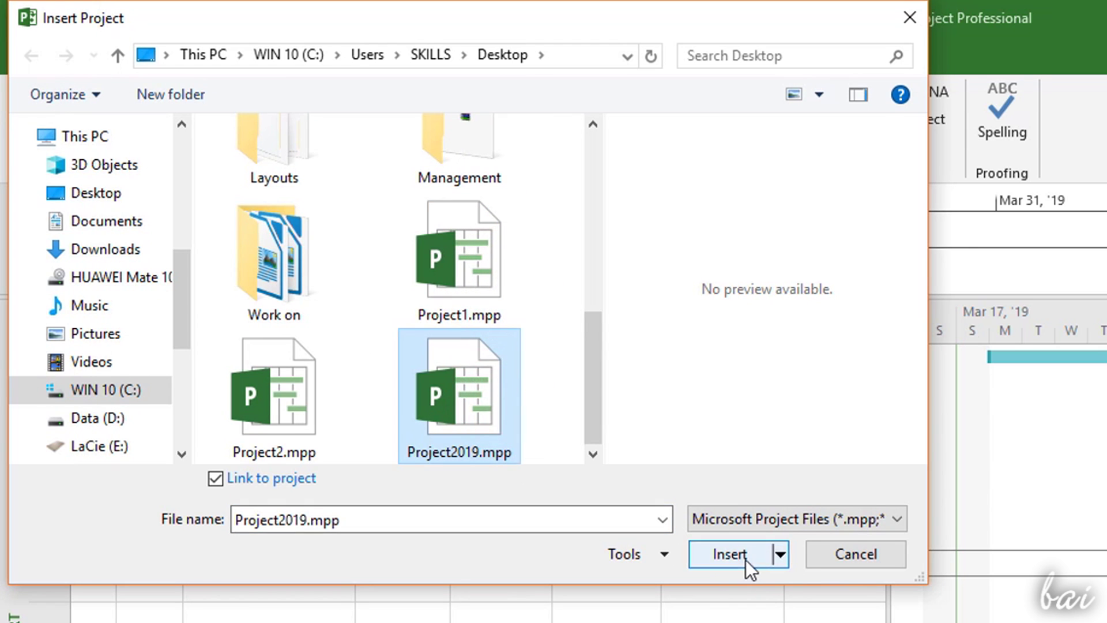
click(729, 554)
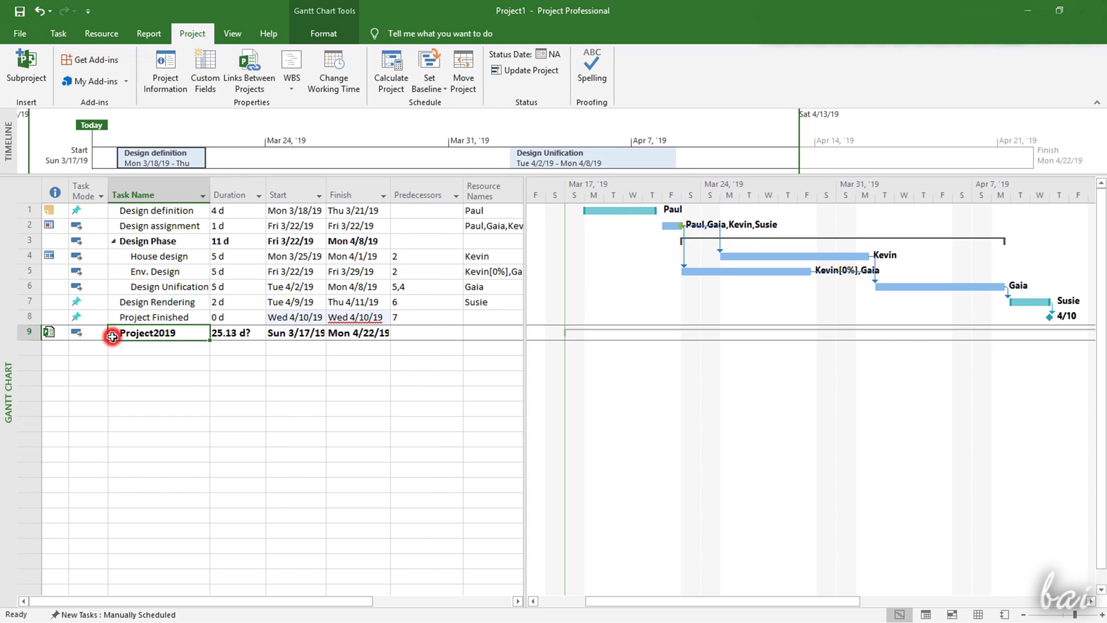
click(240, 334)
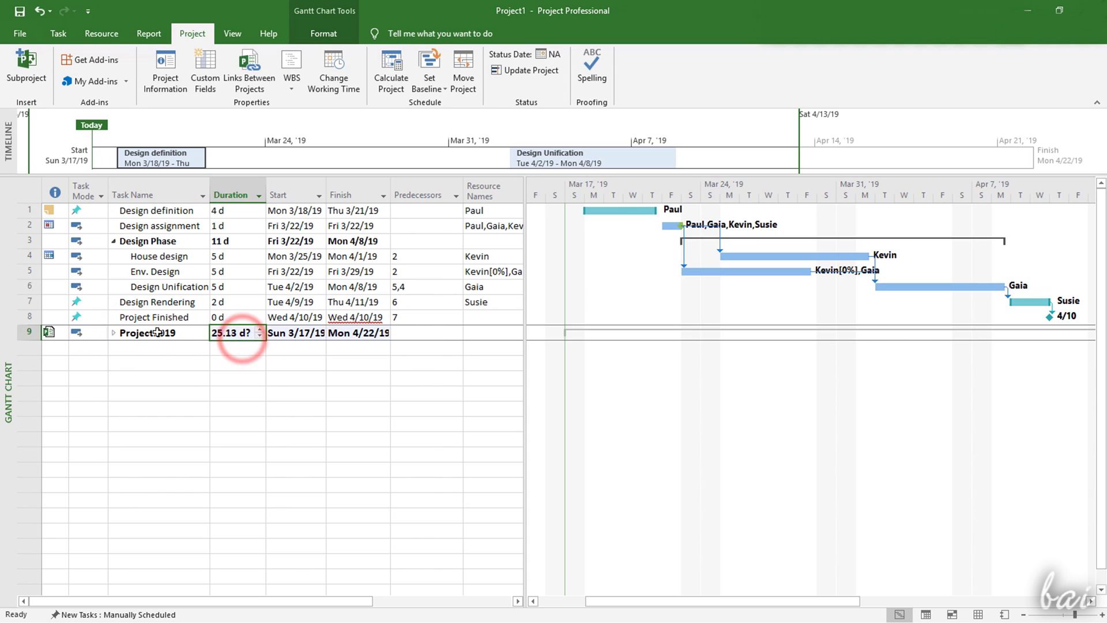